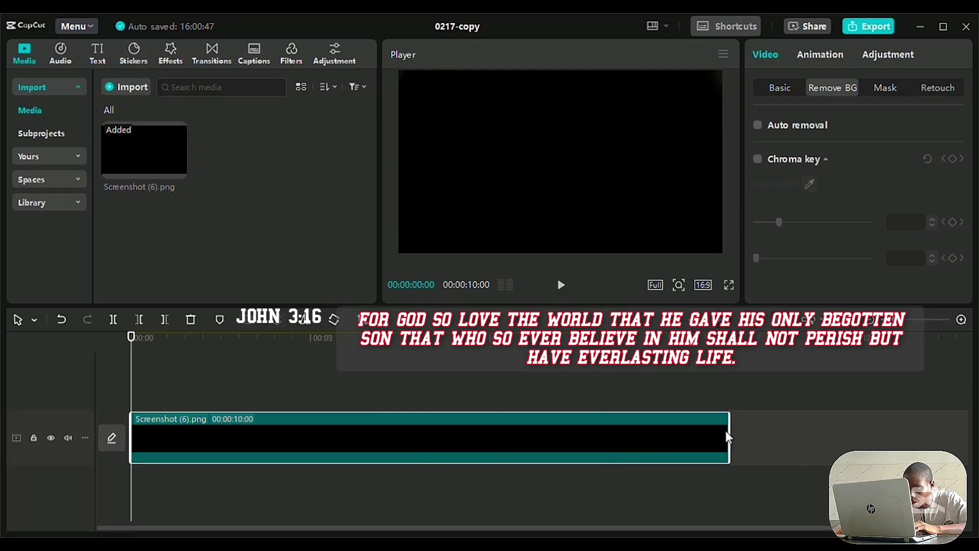
Add a text clip reading KINETIC that spans the full 10-second background clip.
click(96, 50)
click(154, 131)
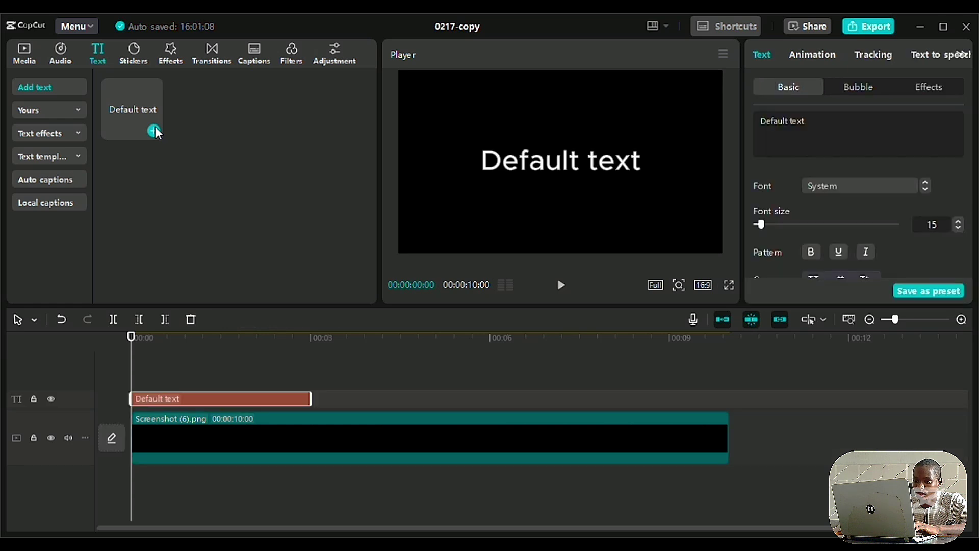
drag(317, 408, 724, 417)
drag(812, 128, 763, 128)
text(KINETIC)
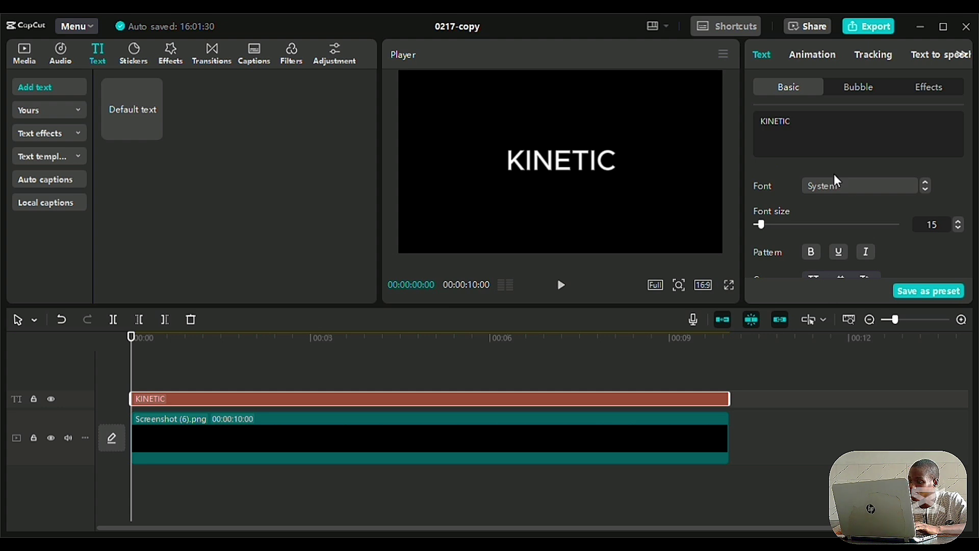
Set the KINETIC text's font to Gotham and move it slightly up and left of the frame's centre.
click(923, 190)
click(816, 255)
drag(559, 164, 533, 147)
Apply an entrance animation to the KINETIC text.
click(813, 55)
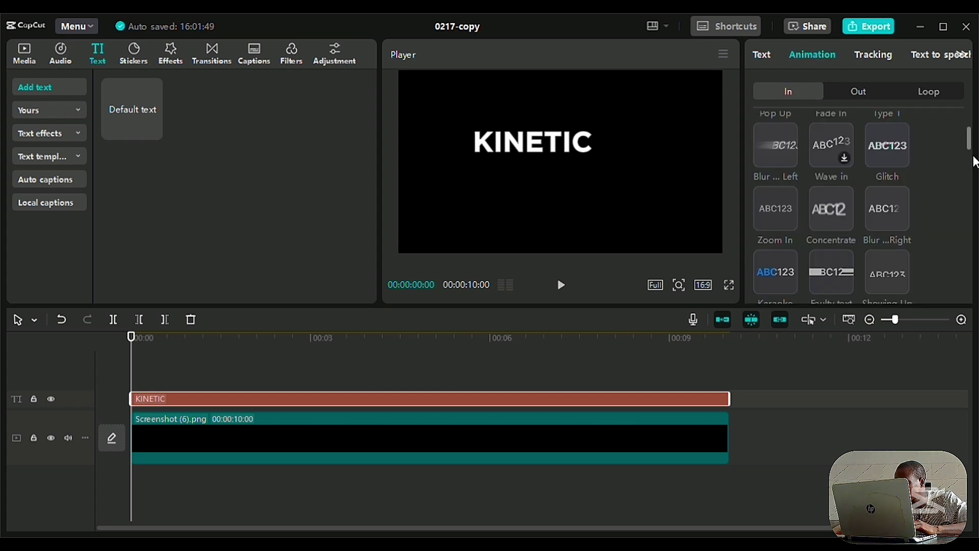
scroll(974, 162, up, 2)
click(889, 145)
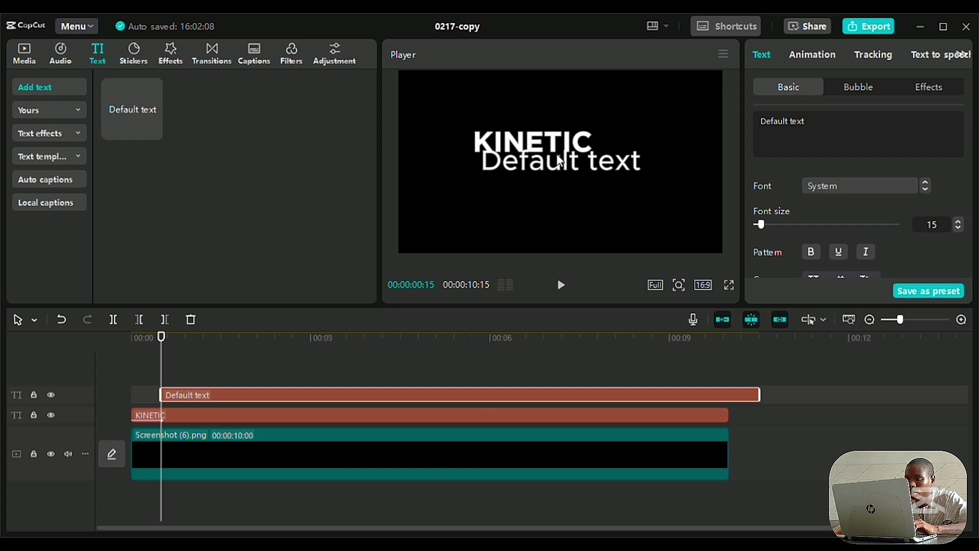
Make the second text, starting at 00:00:00:15, read TYPOGRAPHY and set its font to Gotham.
key(ctrl+a)
text(TYPOGRAPHY)
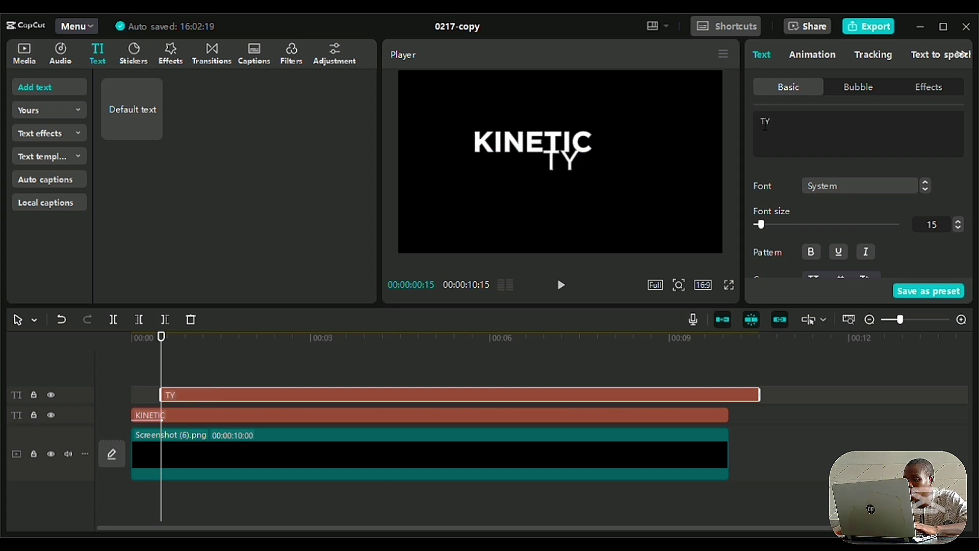
click(925, 190)
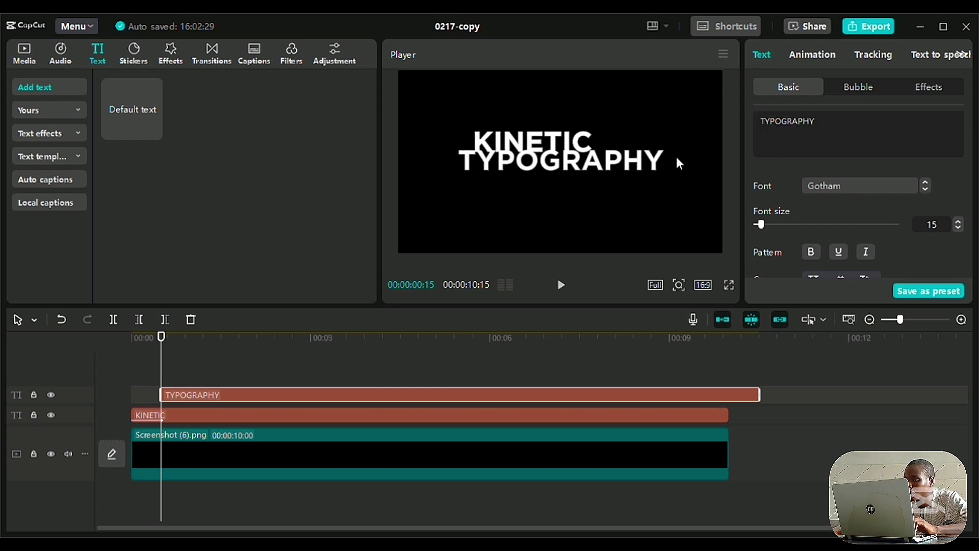
Enlarge the TYPOGRAPHY text and arrange it directly beneath KINETIC with the left edges of both words aligned.
scroll(560, 160, up, 5)
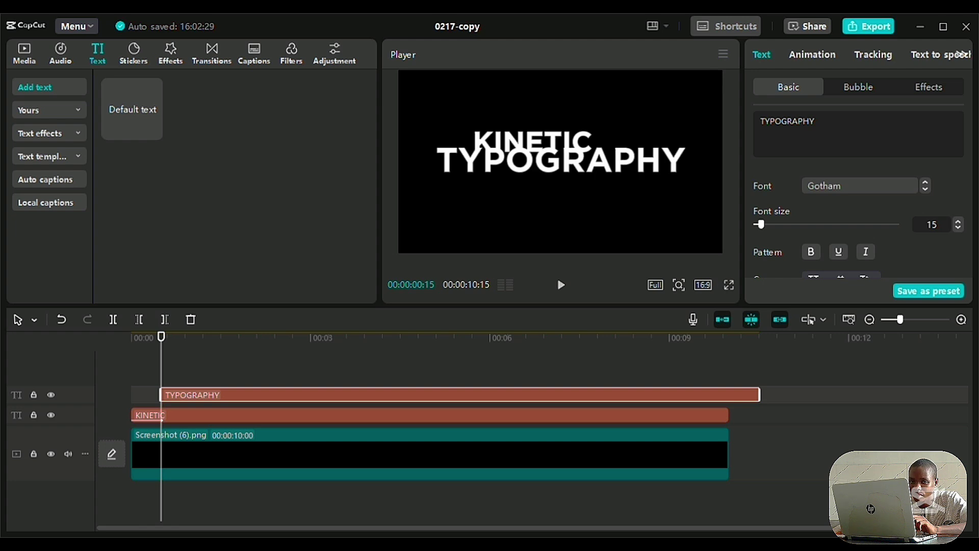
drag(592, 165, 589, 172)
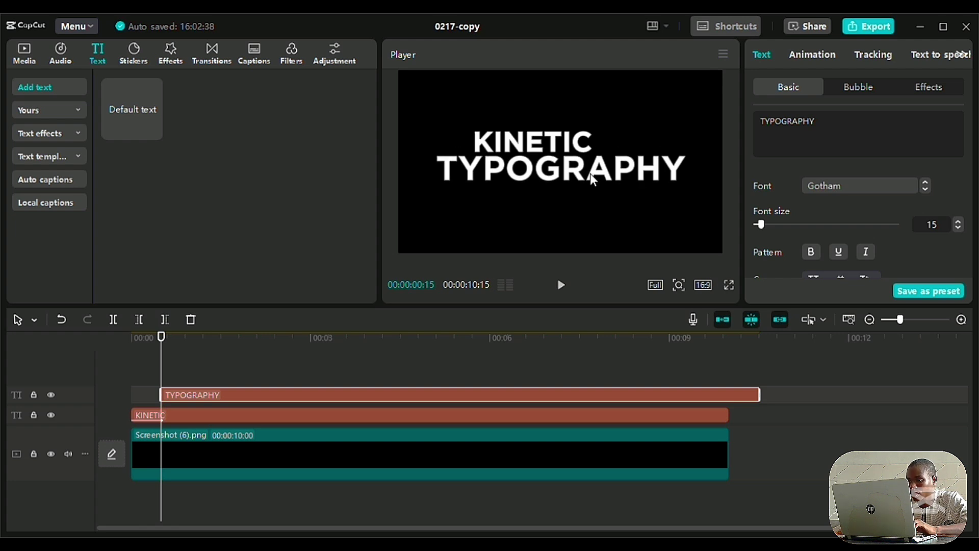
click(520, 131)
mouse_move(520, 131)
mouse_down()
mouse_move(493, 135)
mouse_move(528, 149)
mouse_up()
click(590, 216)
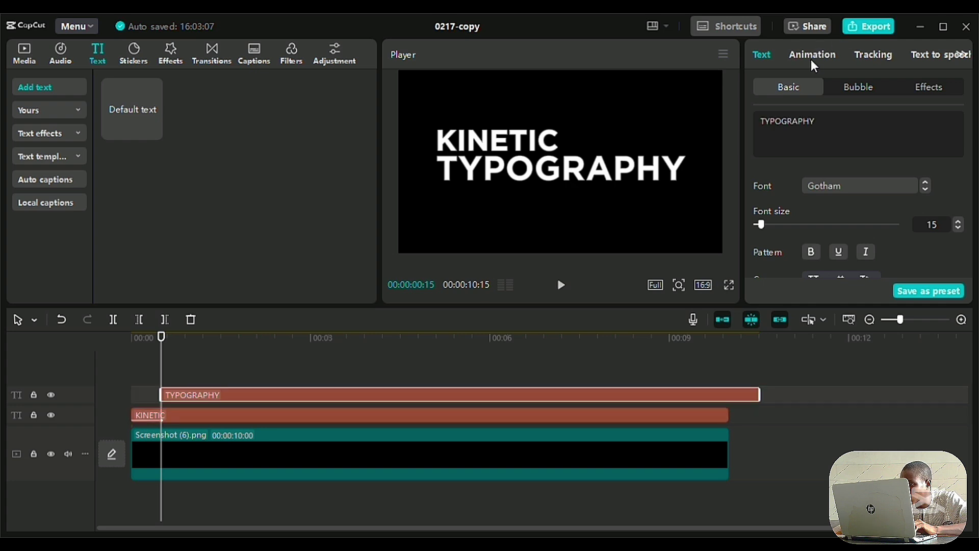
Apply the 0.5 s Blur Left entrance animation to TYPOGRAPHY and combine both texts into a compound clip.
click(811, 56)
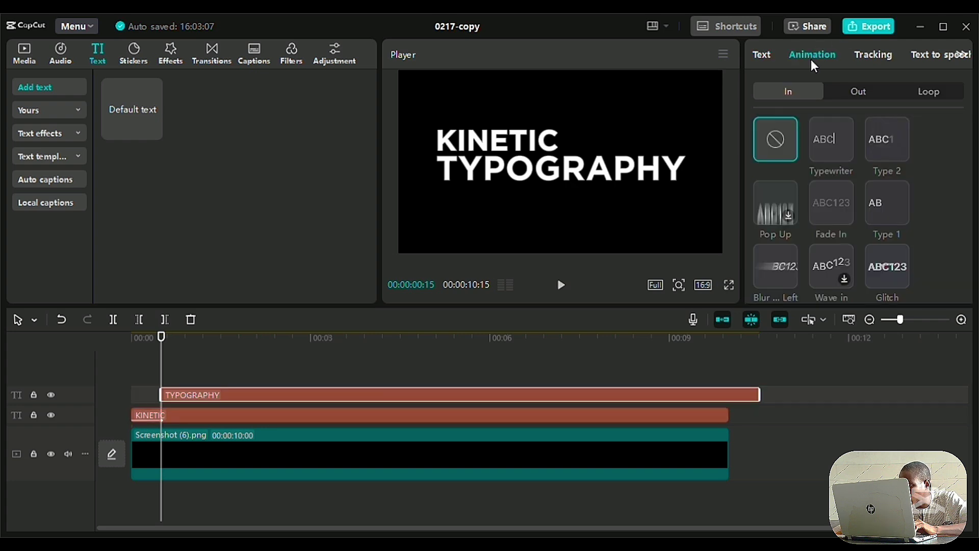
click(780, 262)
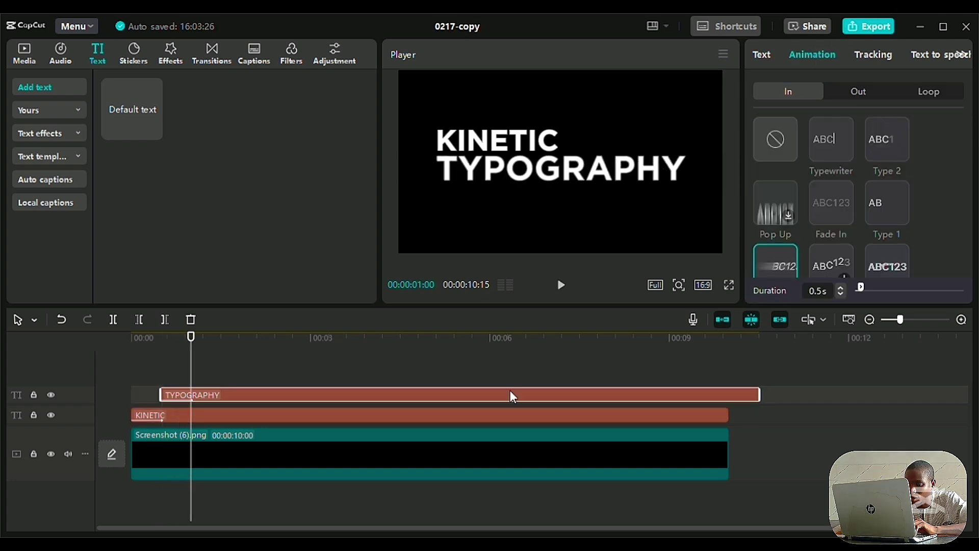
key(alt+g)
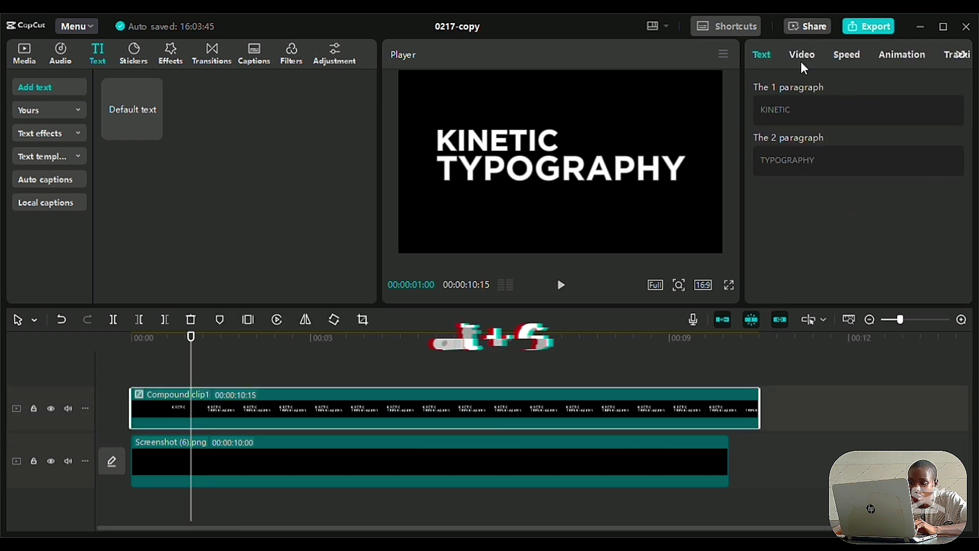
Keyframe the compound clip at 00:00:01:00 and move it straight up to Y 472 at 00:00:01:10.
click(802, 55)
click(950, 125)
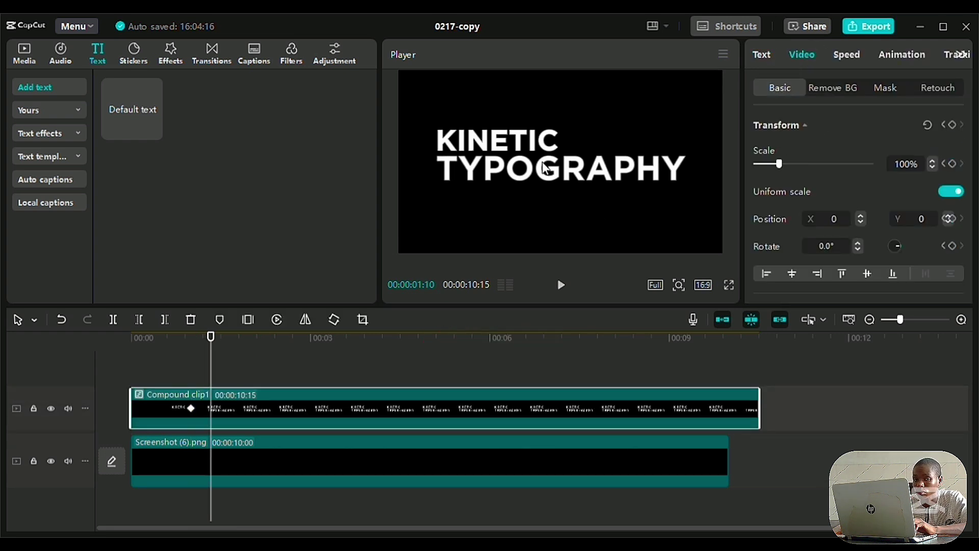
drag(540, 162, 540, 121)
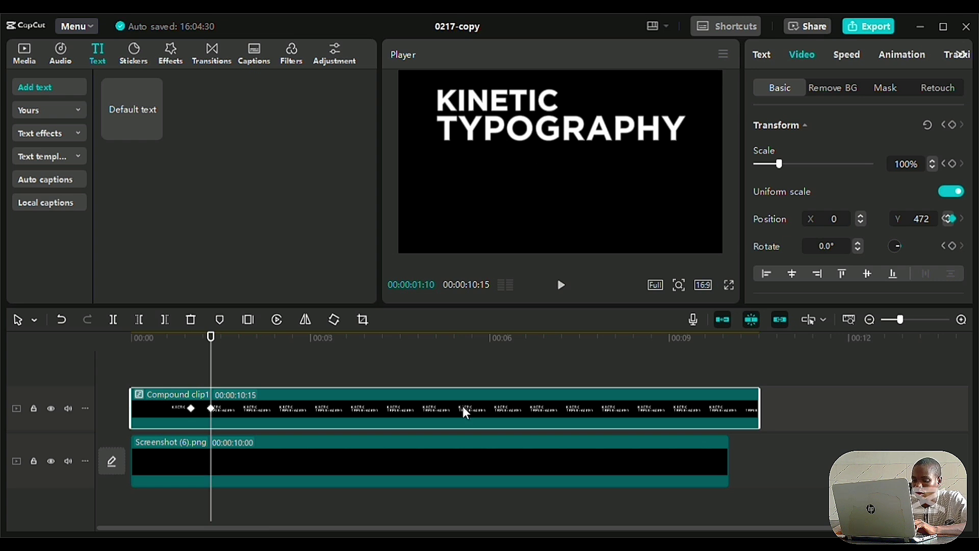
Colour the TYPOGRAPHY text inside the compound clip green and return to the main timeline.
double_click(464, 412)
click(341, 401)
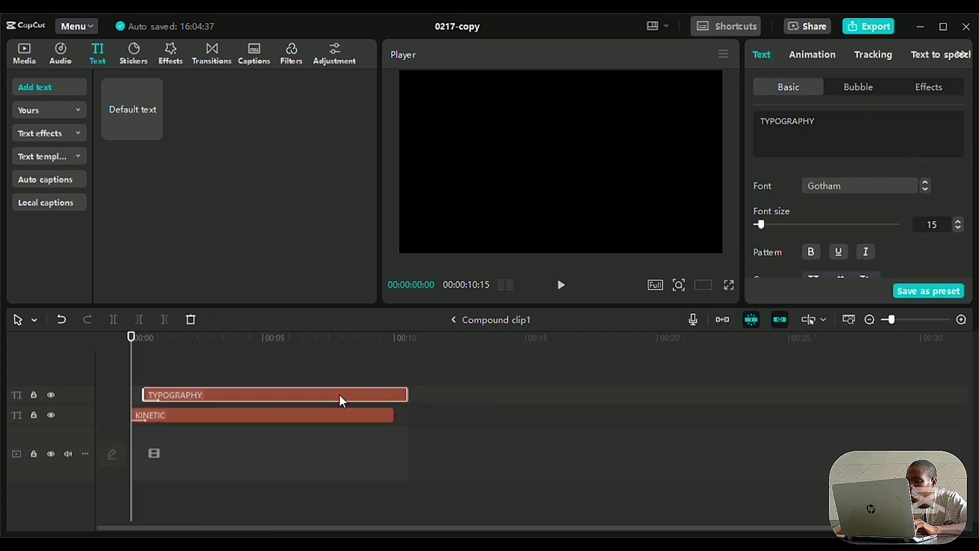
scroll(970, 148, down, 5)
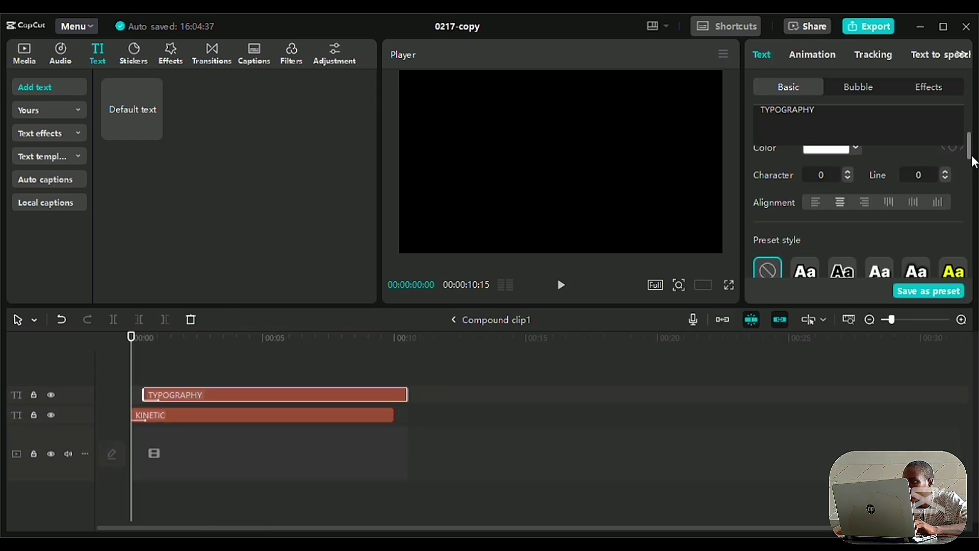
scroll(969, 152, up, 2)
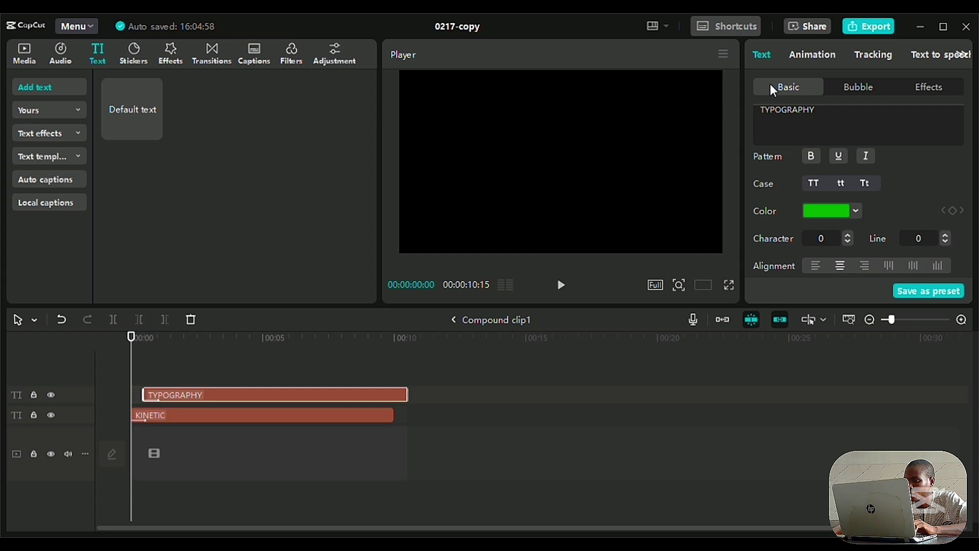
click(454, 319)
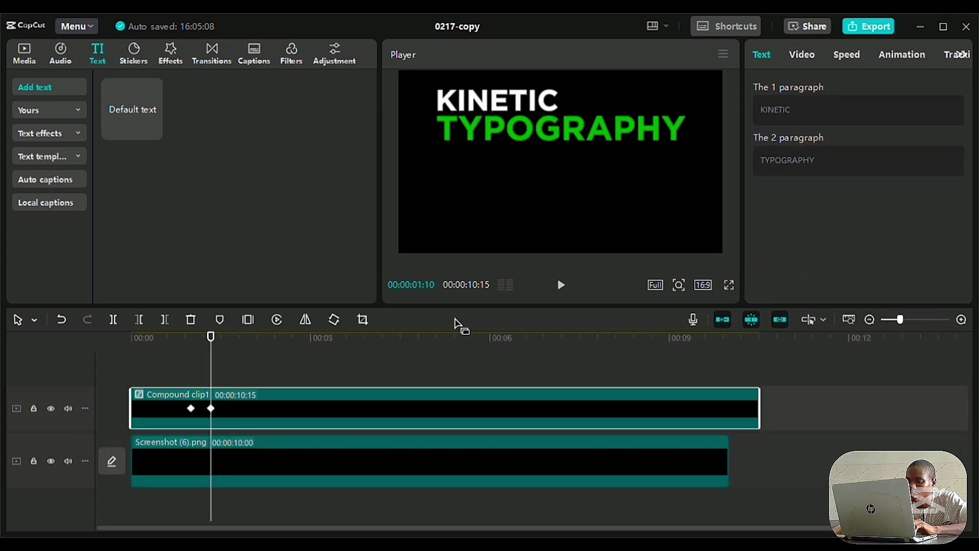
Apply an easing curve to the compound clip's vertical position keyframes between 00:00:01:00 and 00:00:01:10.
key(alt+k)
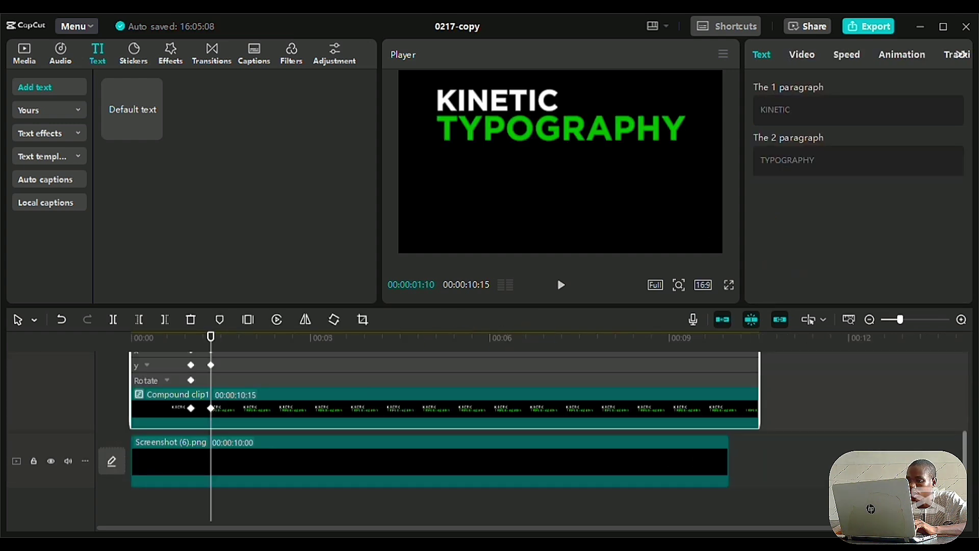
drag(966, 504, 968, 468)
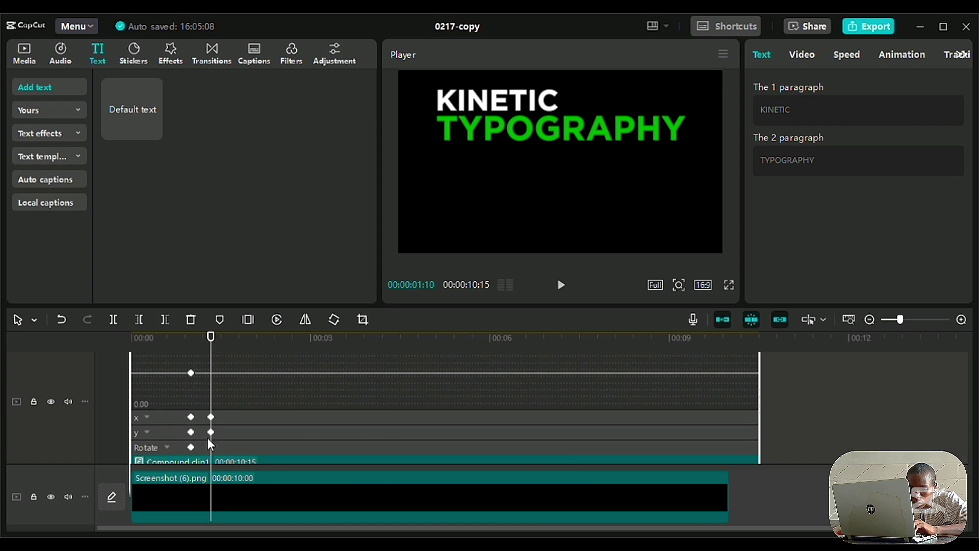
click(158, 432)
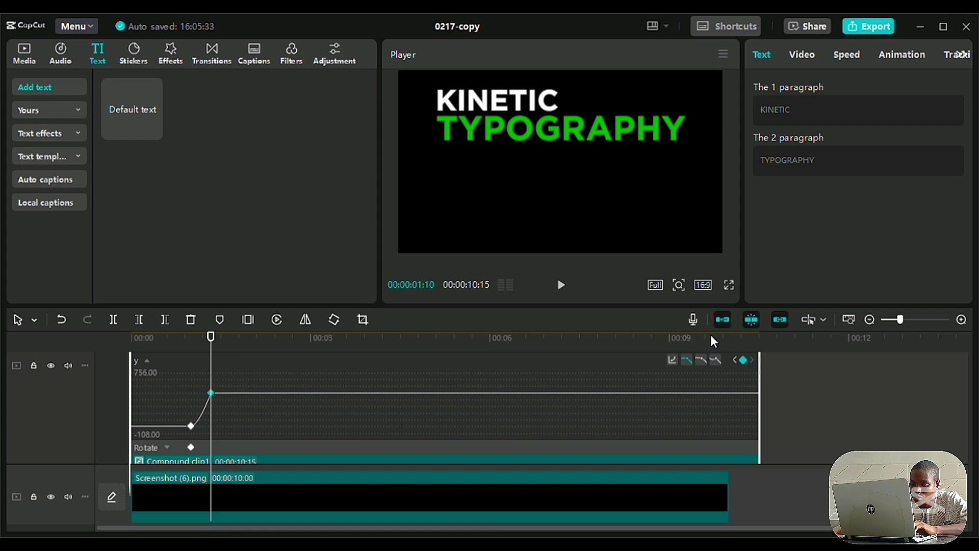
click(158, 357)
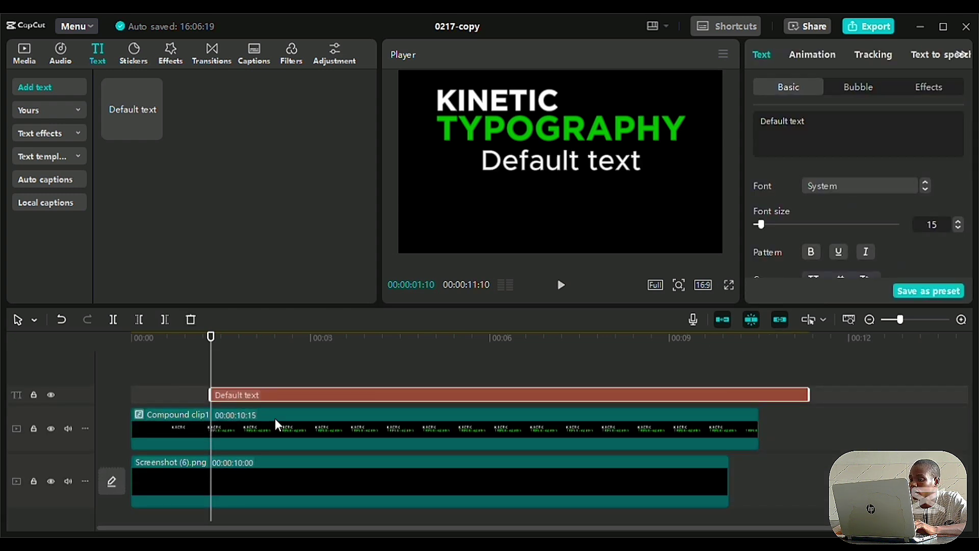
Make the new text at 00:00:01:10 read "made" and set its font to Gotham.
key(ctrl+a)
text(made)
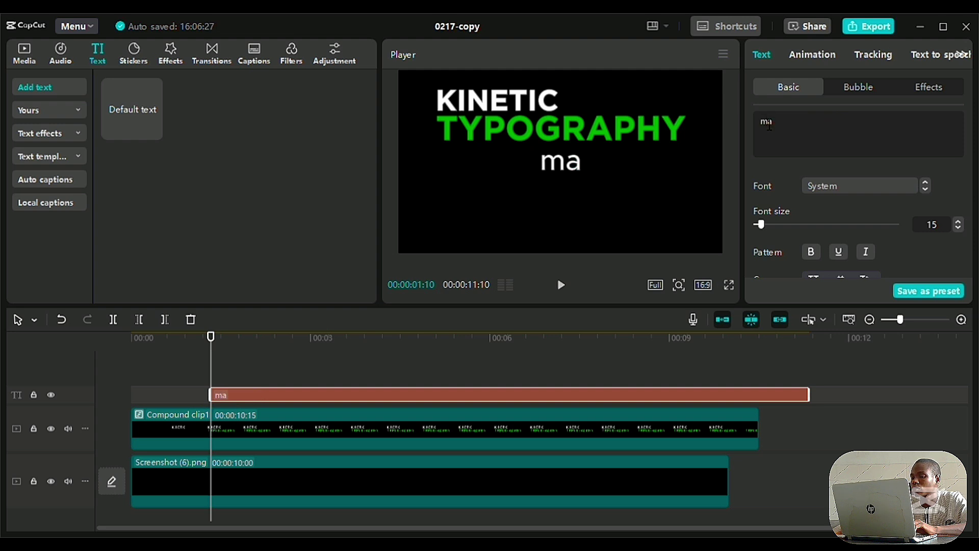
click(925, 189)
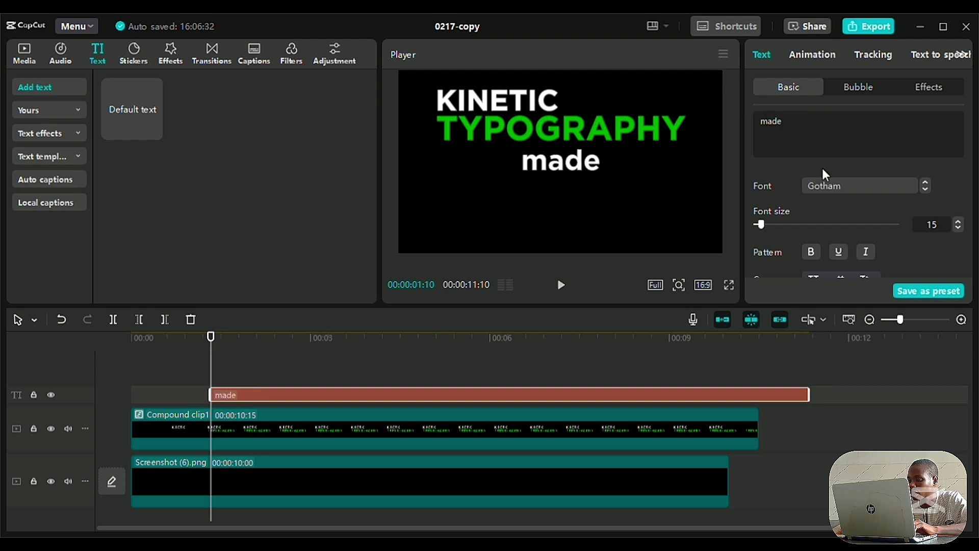
Animate the "made" text from above the frame at 00:00:01:10 down to beside KINETIC at 00:00:01:20.
mouse_move(968, 128)
mouse_down()
mouse_move(969, 185)
mouse_move(969, 126)
mouse_up()
drag(589, 164, 629, 66)
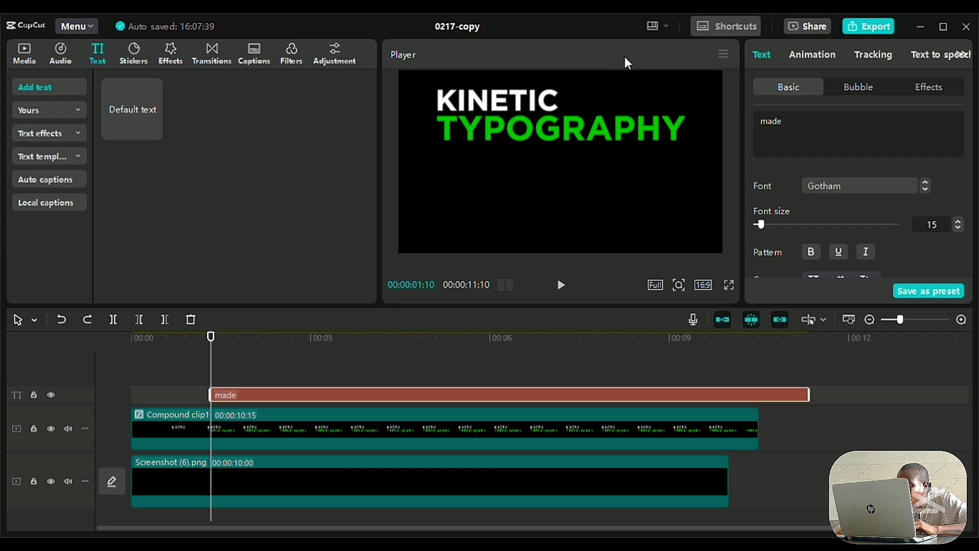
key(shift+Right)
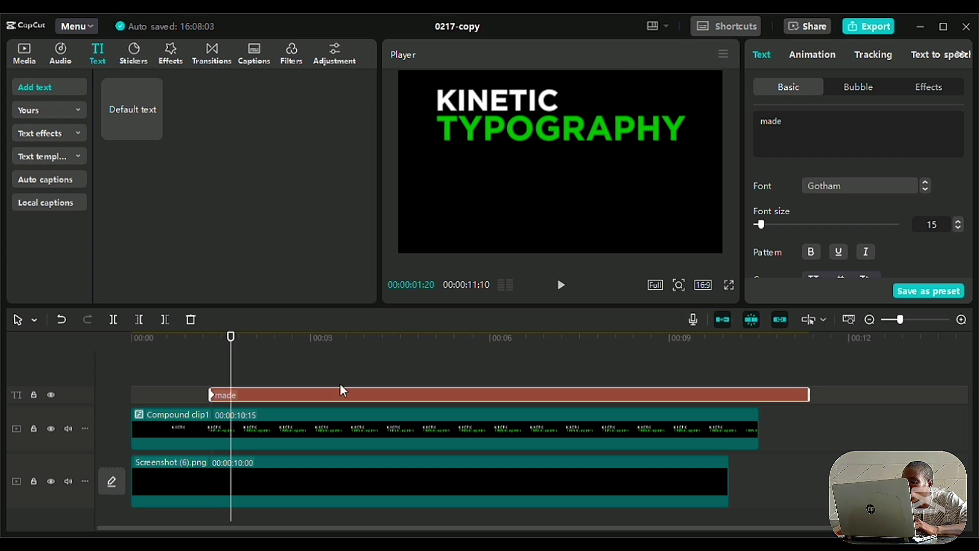
drag(630, 74, 636, 117)
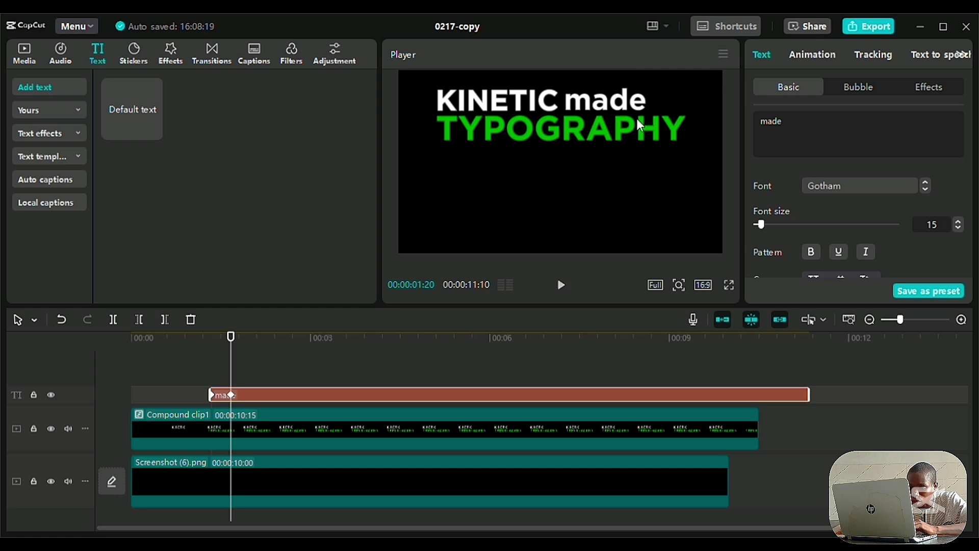
Open the compound clip containing KINETIC and TYPOGRAPHY for editing.
click(637, 119)
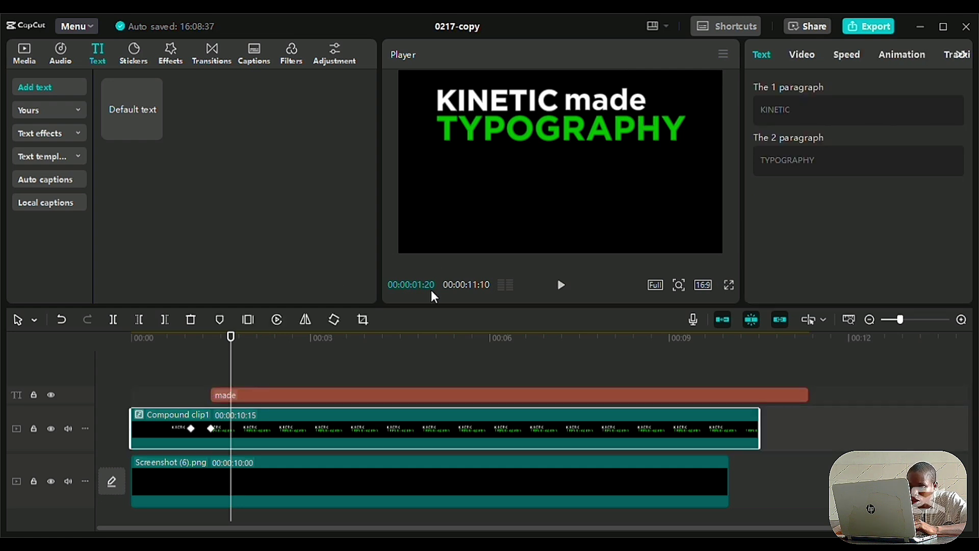
double_click(335, 430)
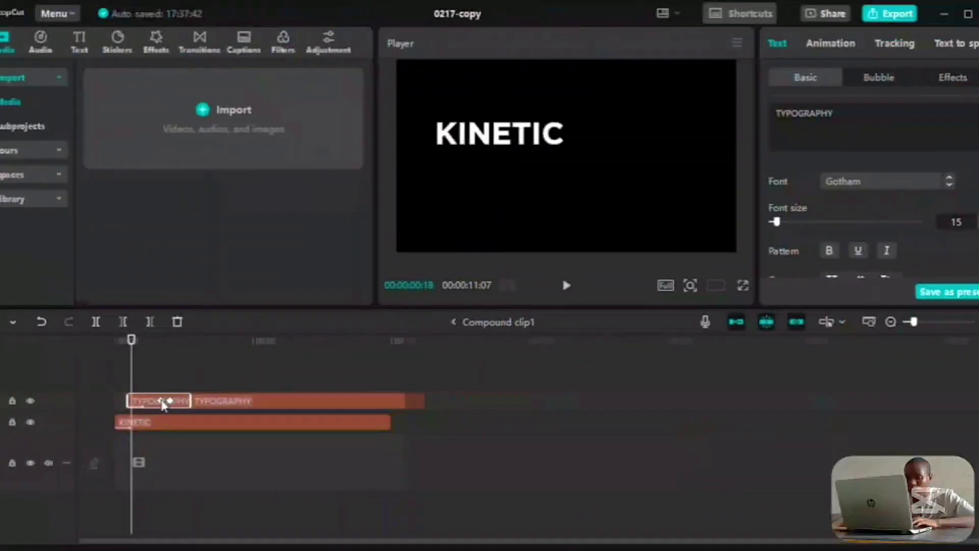
Play back the compound clip, return to the main timeline, and preview the combined text animation there.
key(space)
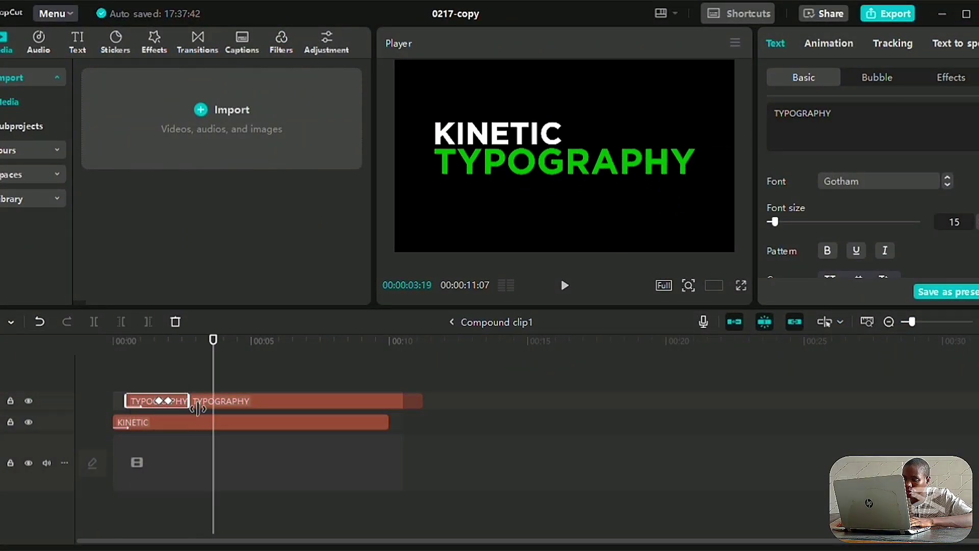
click(452, 323)
key(space)
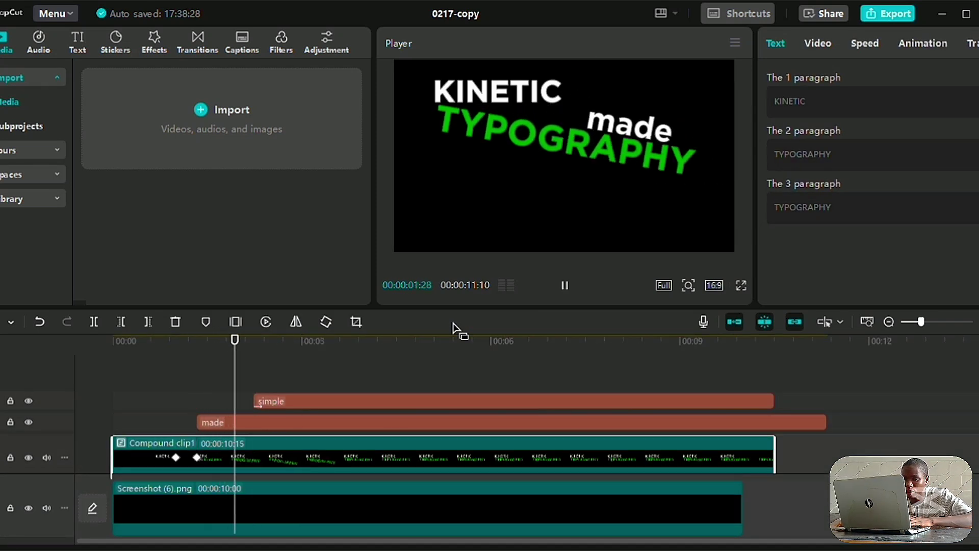
Scale the "made" text to 104% at 00:00:03:01 and move it left at 00:00:03:05 so it sits fully inside the frame.
click(313, 421)
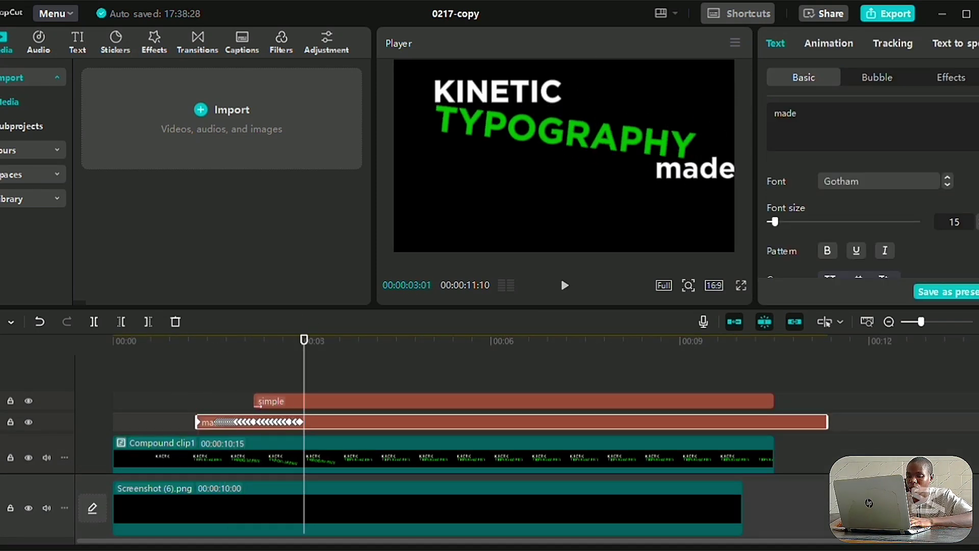
scroll(816, 204, down, 5)
drag(793, 192, 794, 192)
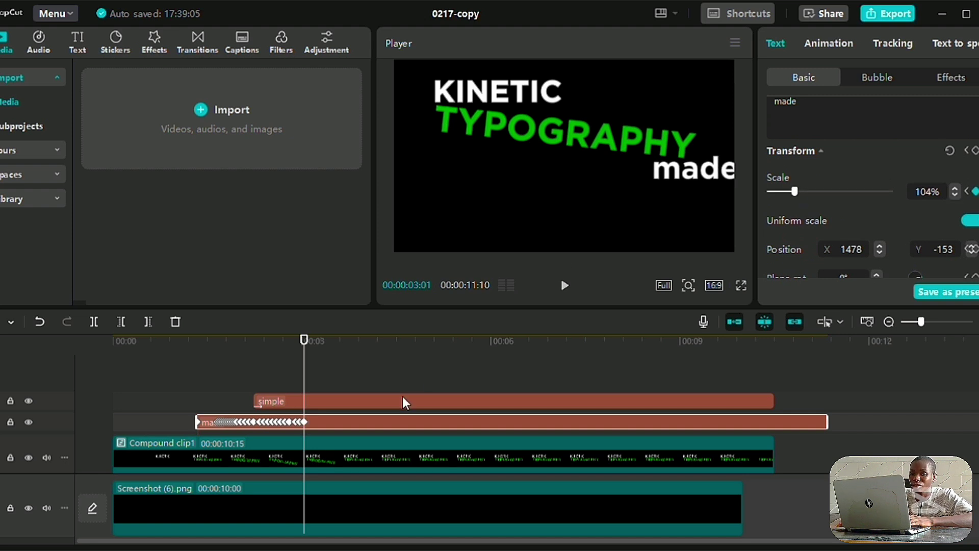
key(Right)
key(Right)
key(Right)
key(Right)
drag(658, 175, 647, 174)
Split the "simple" text at 00:00:03:05 and add position and rotation keyframes at the start of its second part.
click(365, 402)
key(ctrl+b)
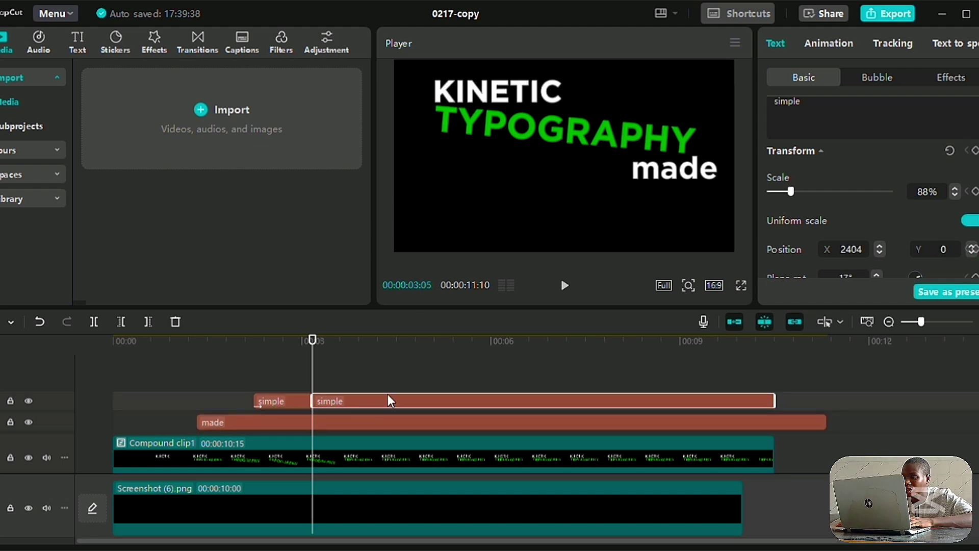
scroll(867, 214, down, 2)
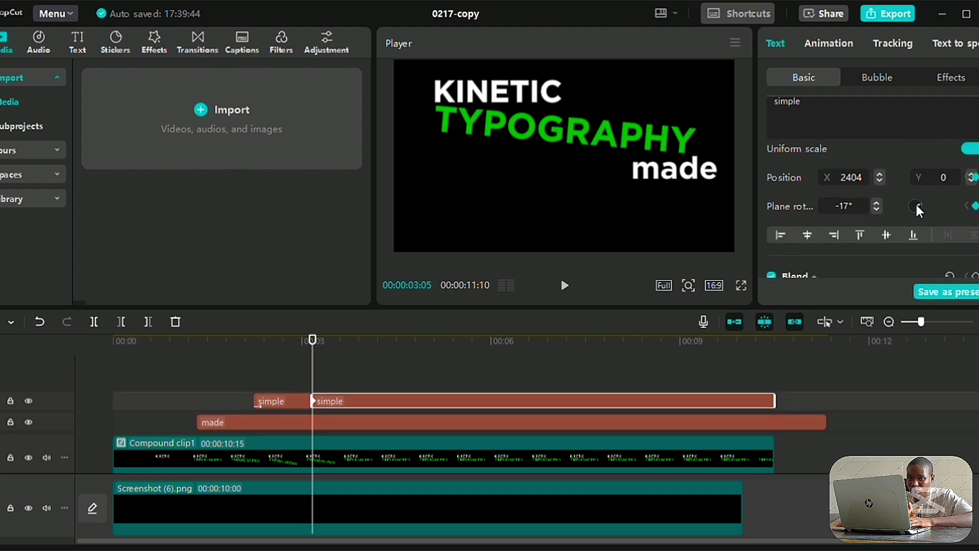
click(877, 203)
Lock the first compound clip's track and shift "made" and "simple" left at 00:00:03:09 so "simple" starts entering the frame.
drag(732, 168, 718, 179)
key(Right)
key(Right)
key(Right)
key(Right)
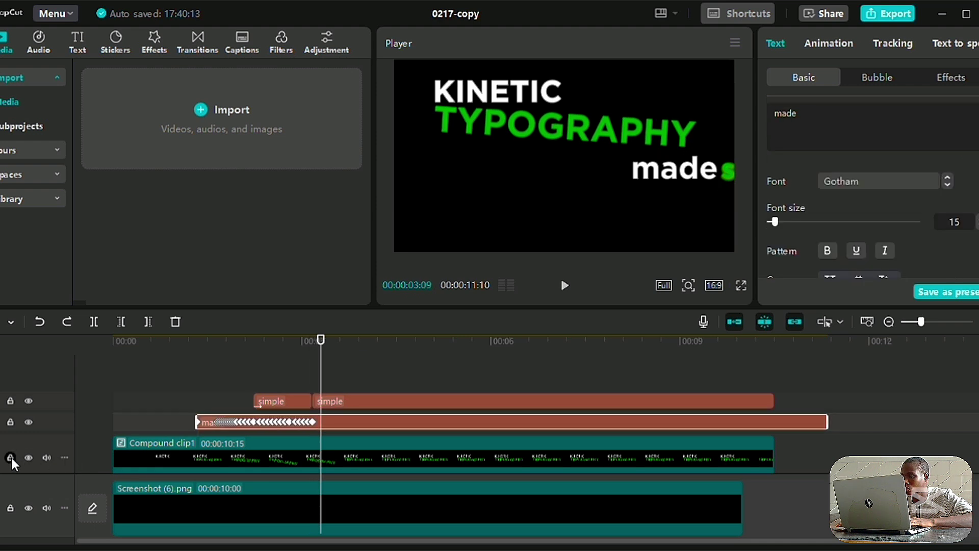
click(11, 455)
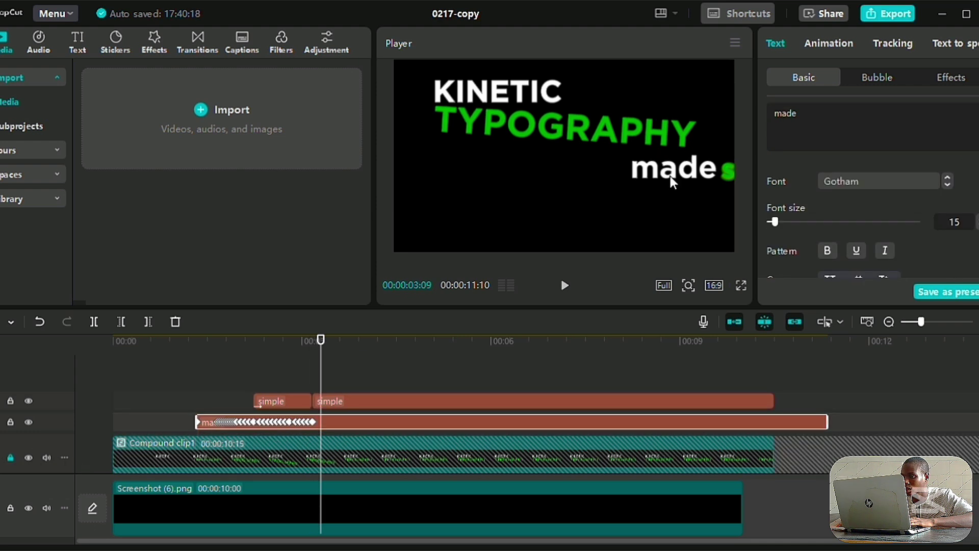
click(720, 176)
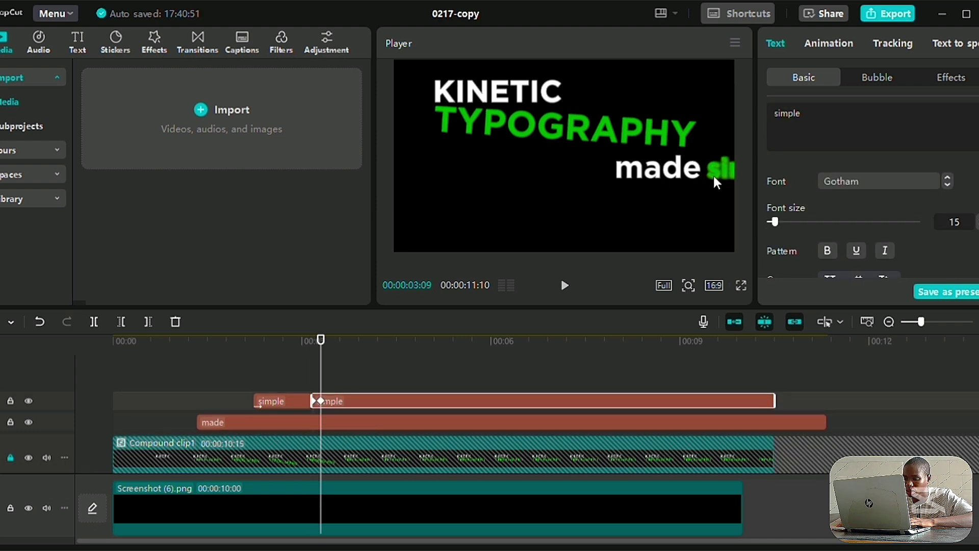
At 00:00:03:12, move "made" beneath TYPOGRAPHY, aligned with its left edge, and place "simple" to its right.
key(Right)
key(Right)
key(Right)
click(619, 172)
drag(618, 172, 436, 163)
drag(714, 177, 577, 158)
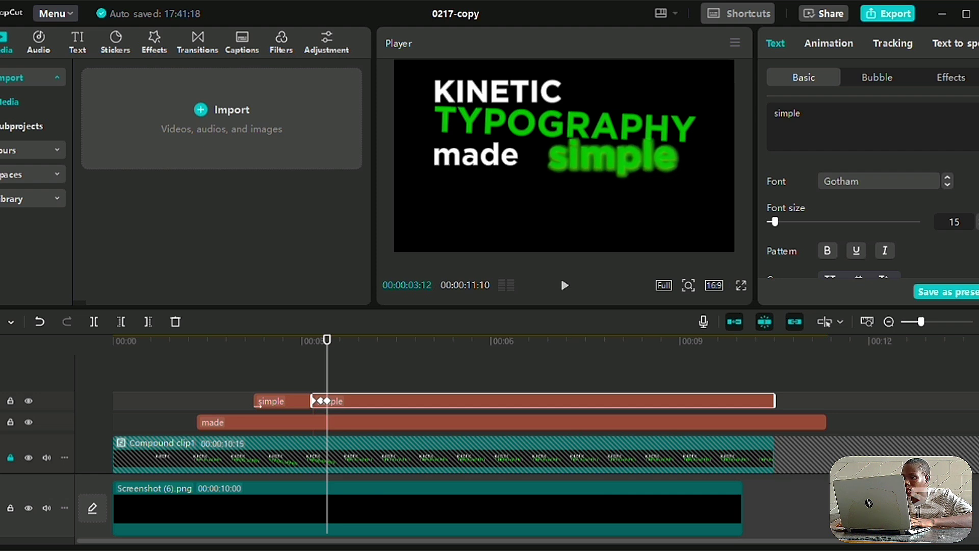
drag(632, 162, 641, 167)
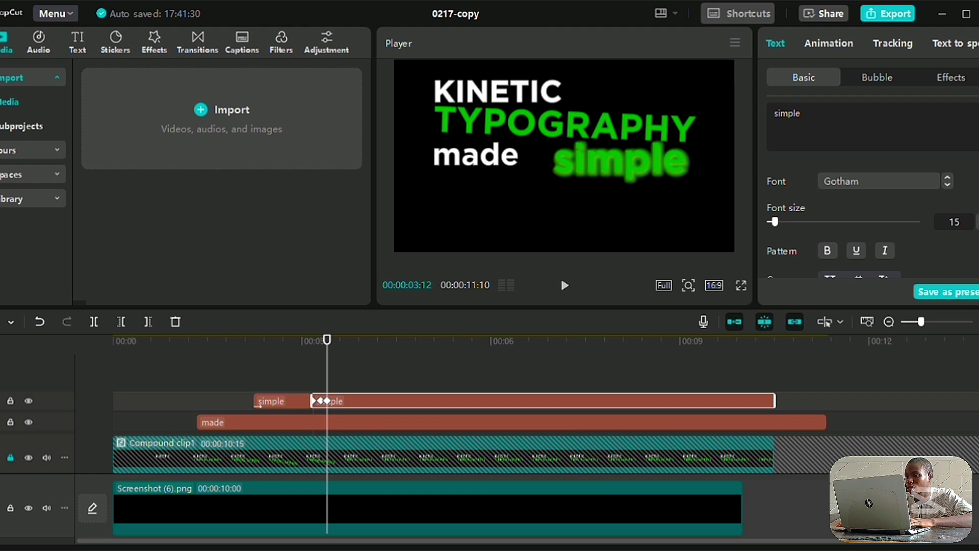
Set the shadow of the "simple" text to angle 0° and distance 0.
scroll(872, 215, down, 10)
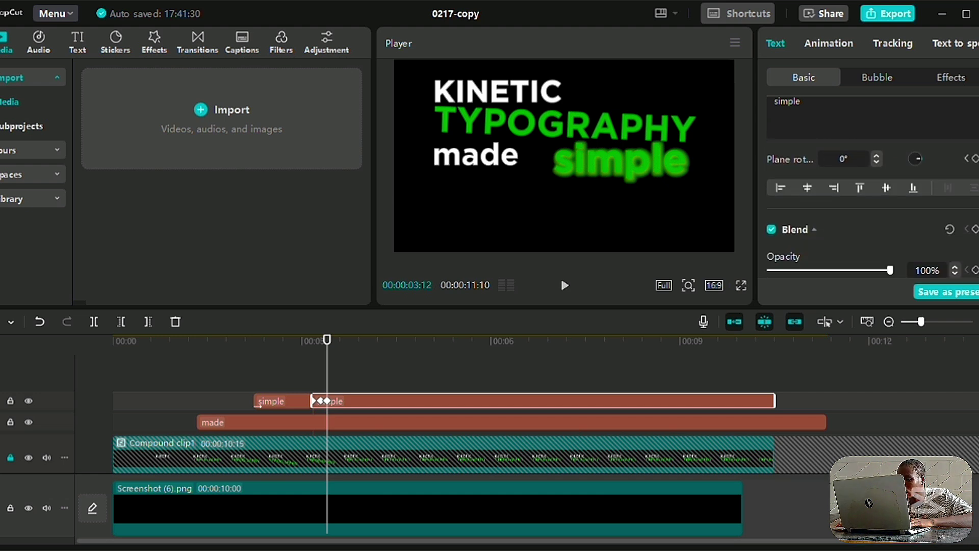
scroll(890, 249, down, 6)
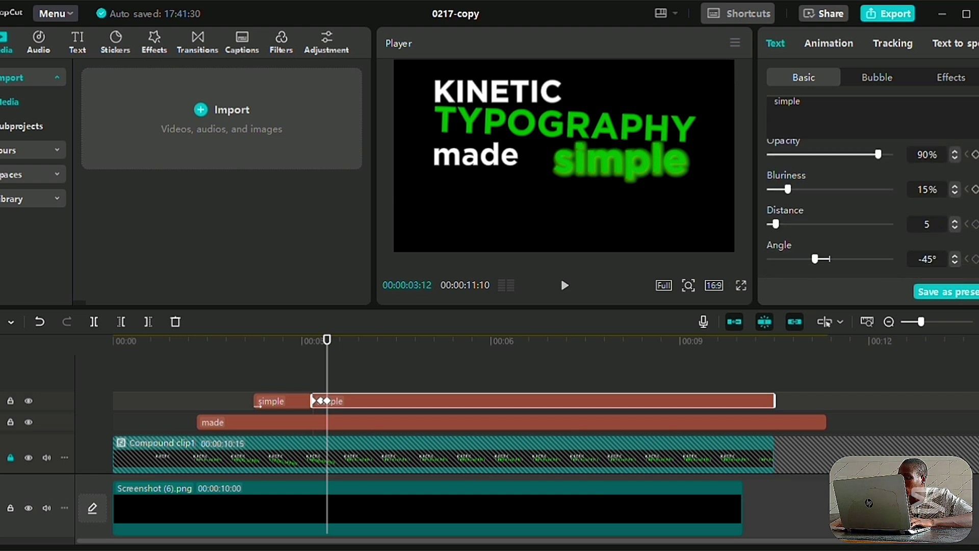
click(828, 249)
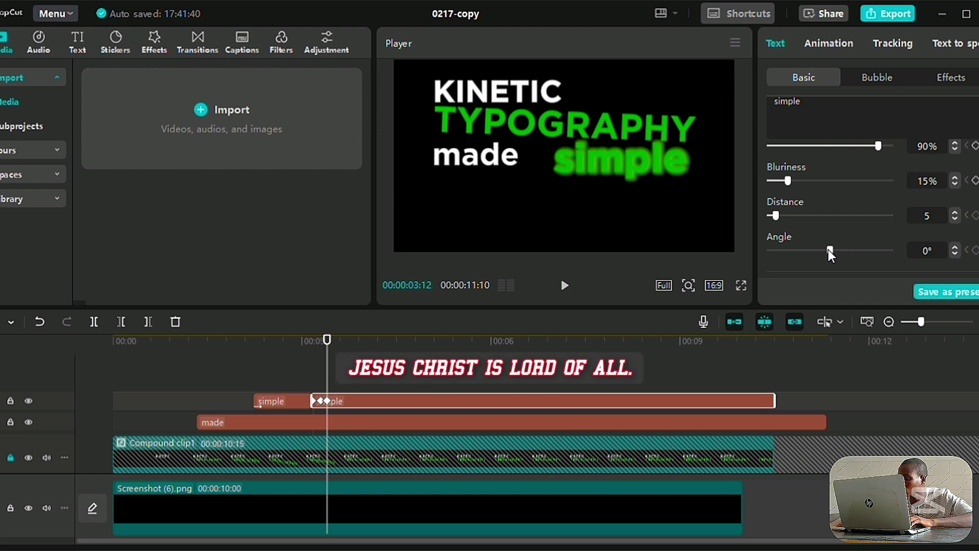
drag(774, 216, 750, 220)
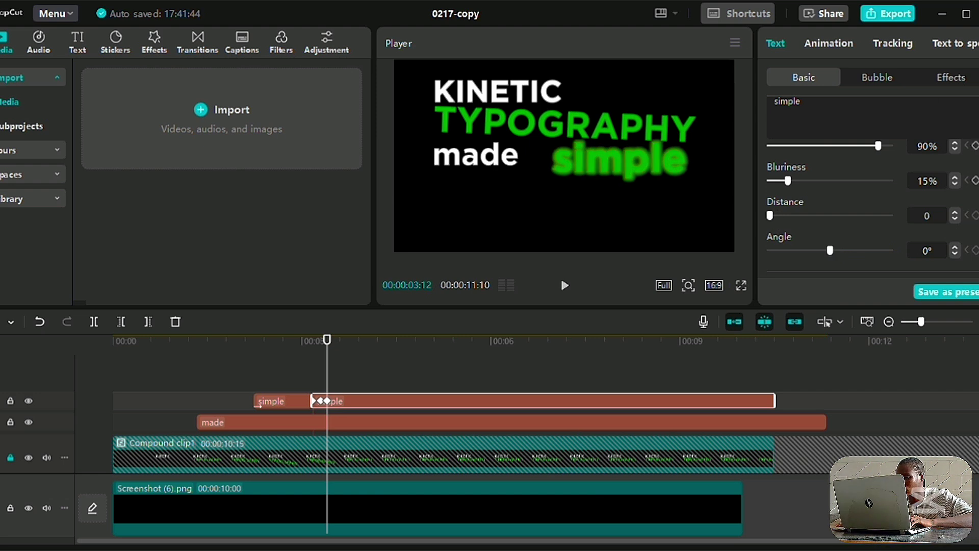
scroll(867, 204, up, 10)
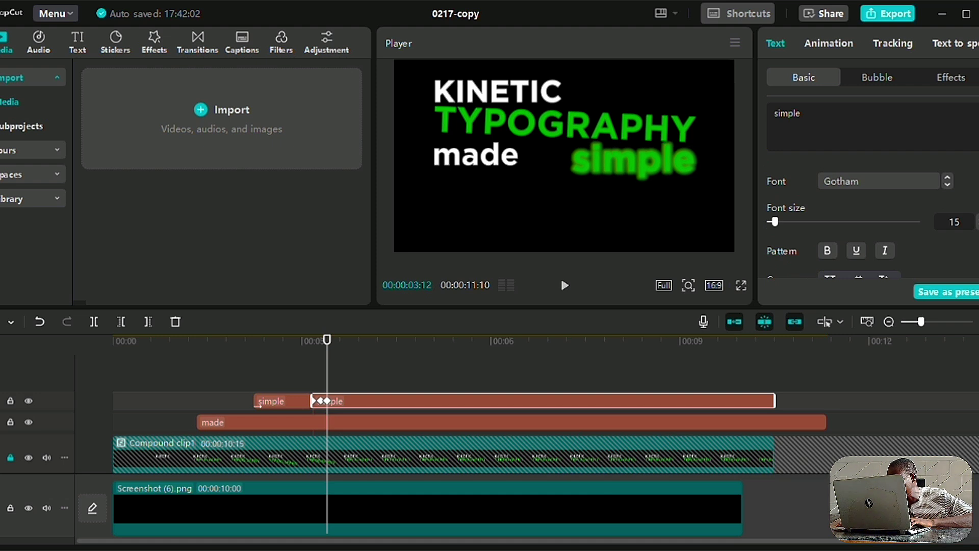
Adjust the position of "simple" at 00:00:03:12, enlarge "made" and move it close beside "simple".
drag(645, 175, 640, 170)
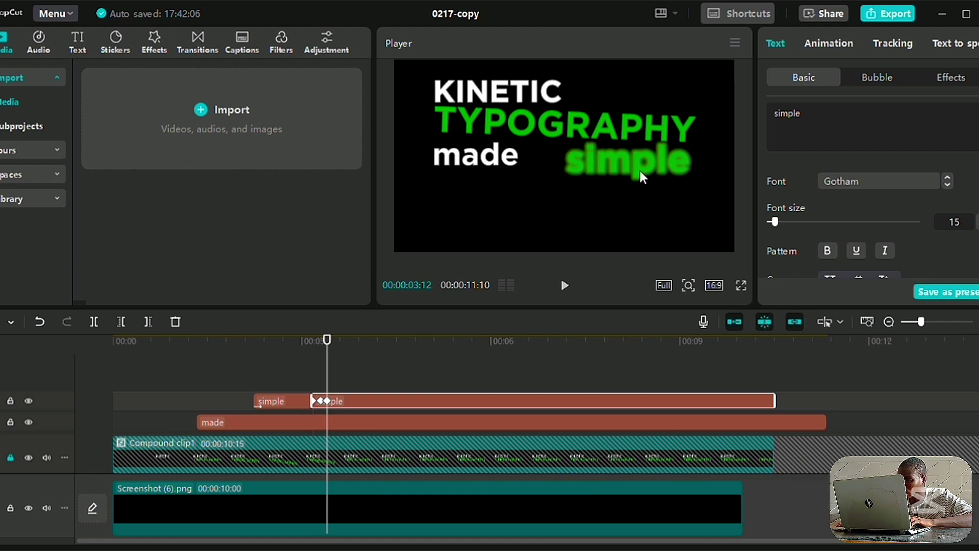
click(504, 159)
scroll(475, 155, up, 2)
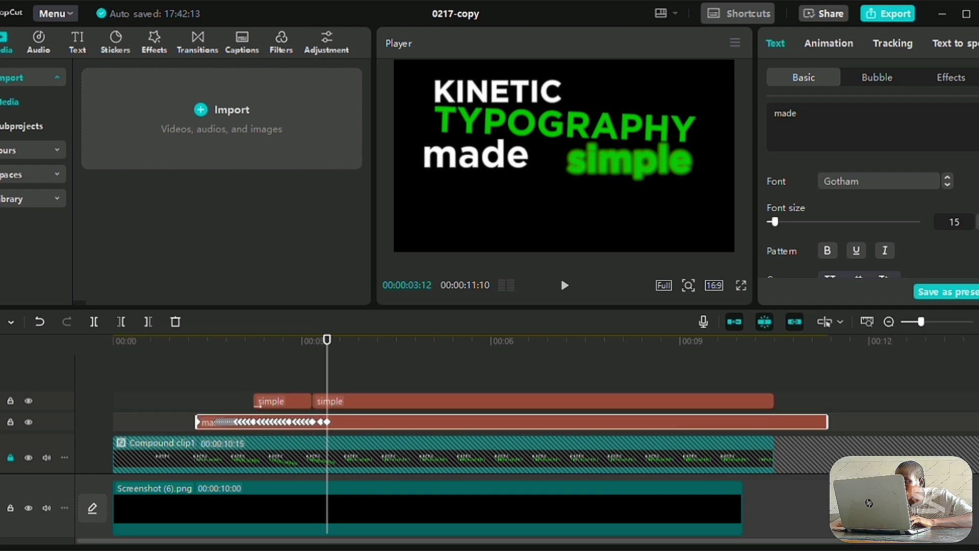
drag(501, 163, 534, 166)
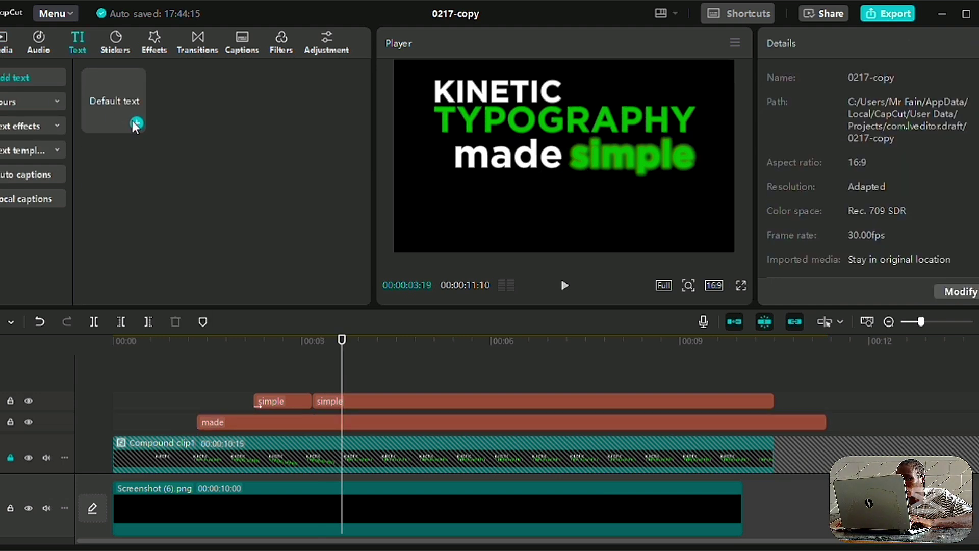
Add the text "in" at 00:00:03:19 in the Modern font, extended to the end of "simple", enlarged below the "made" line at the left.
click(136, 122)
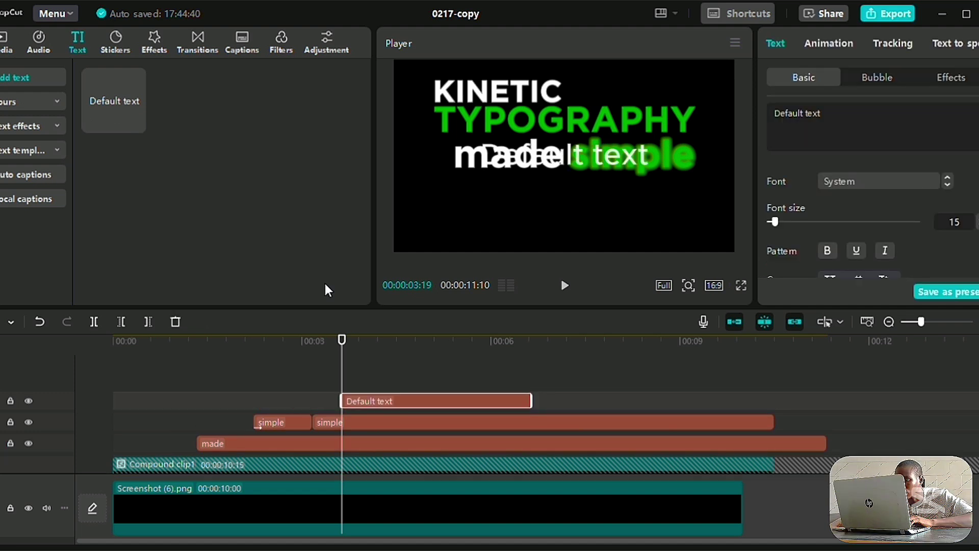
drag(539, 406, 776, 406)
drag(578, 151, 528, 198)
drag(822, 113, 783, 122)
text(in)
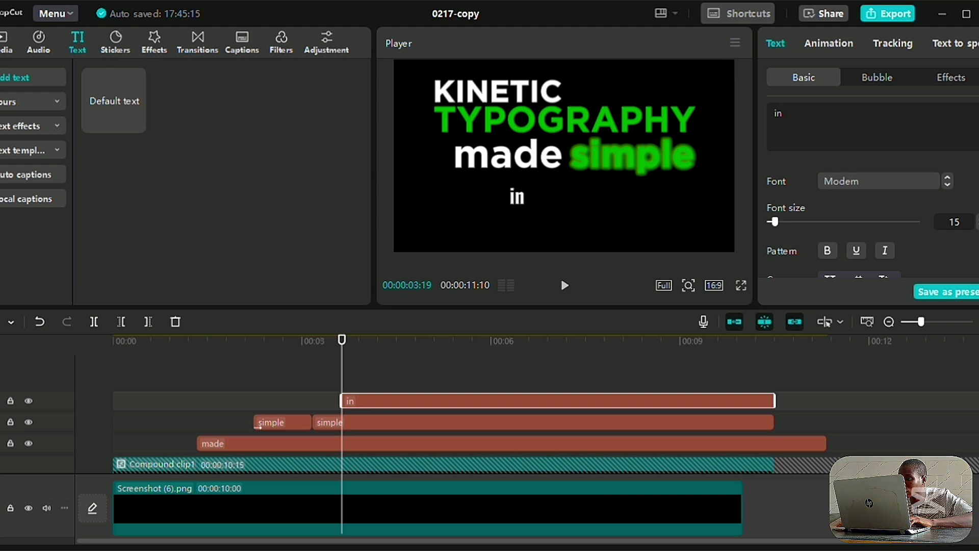
drag(530, 209, 455, 207)
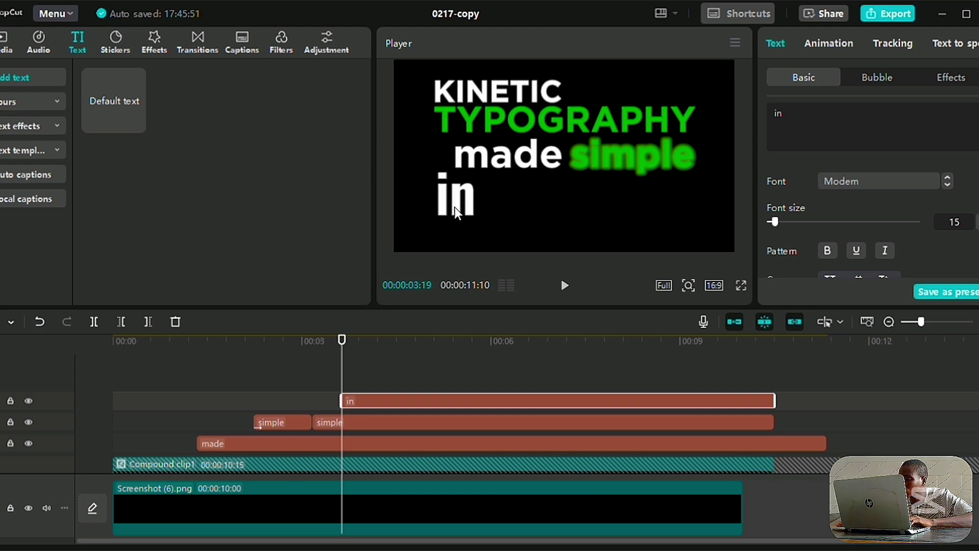
Apply the Blur ... Left entrance animation to the "in" text and shorten its duration.
click(819, 42)
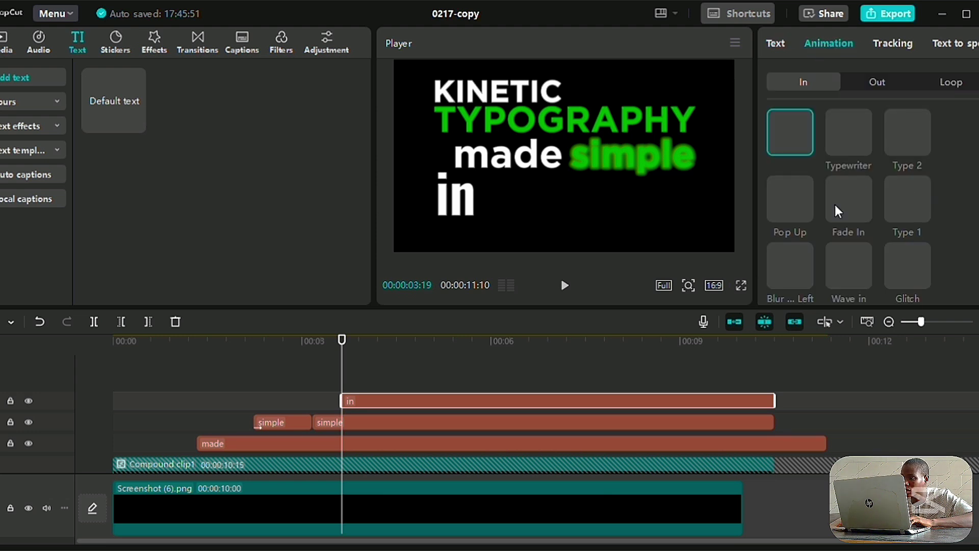
click(799, 257)
click(858, 295)
click(859, 296)
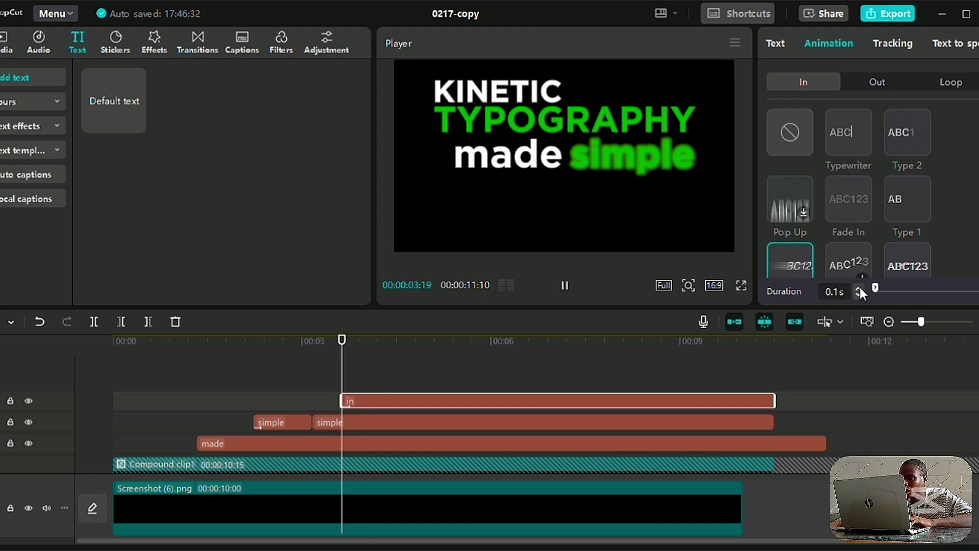
click(860, 288)
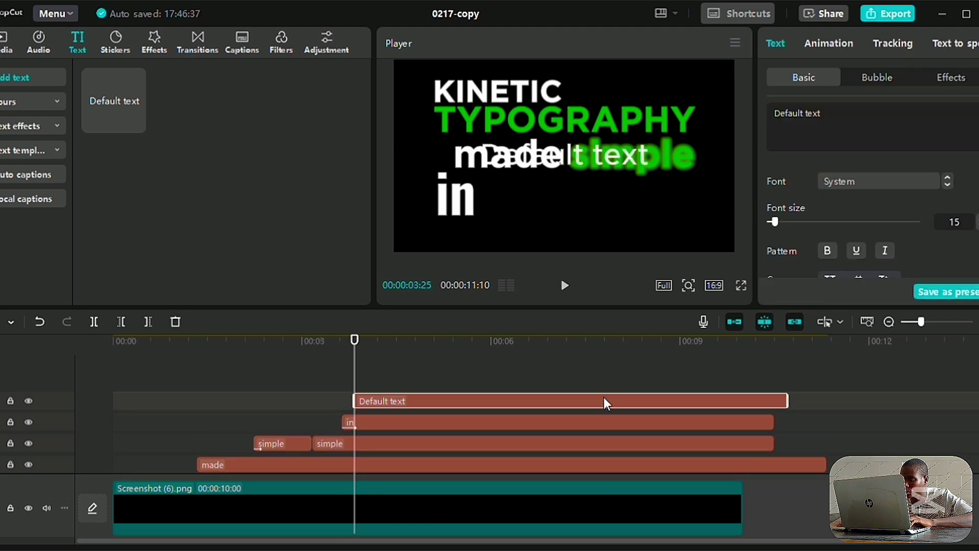
Turn the new default text at 00:00:03:25 into "capcut" in the Gotham font, enlarged and placed to the right of "in".
drag(538, 155, 545, 204)
drag(824, 124, 764, 109)
text(capcut)
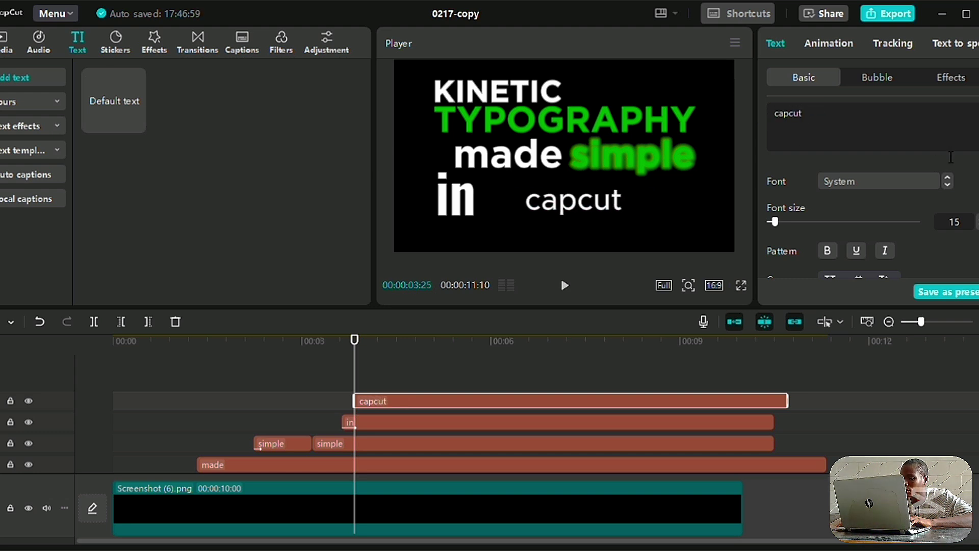
click(947, 185)
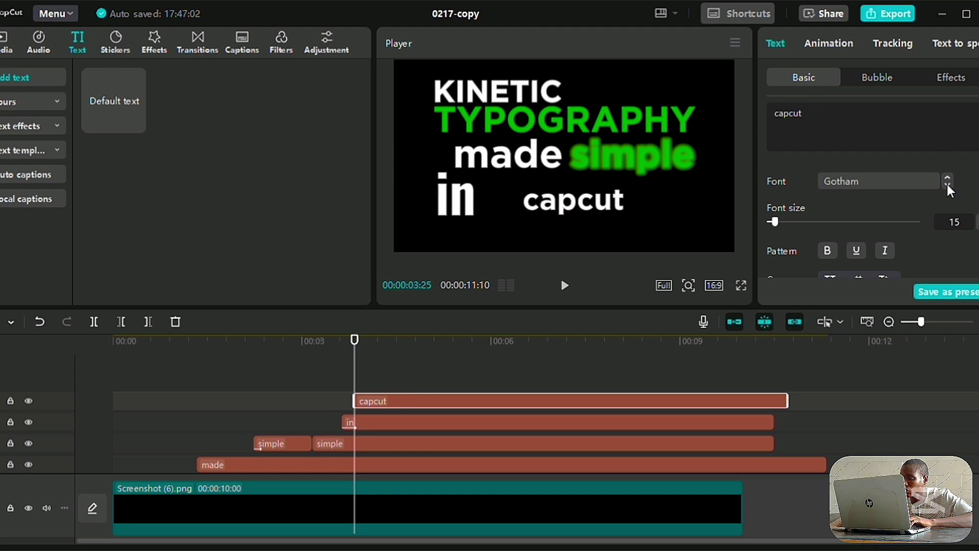
drag(629, 218, 678, 234)
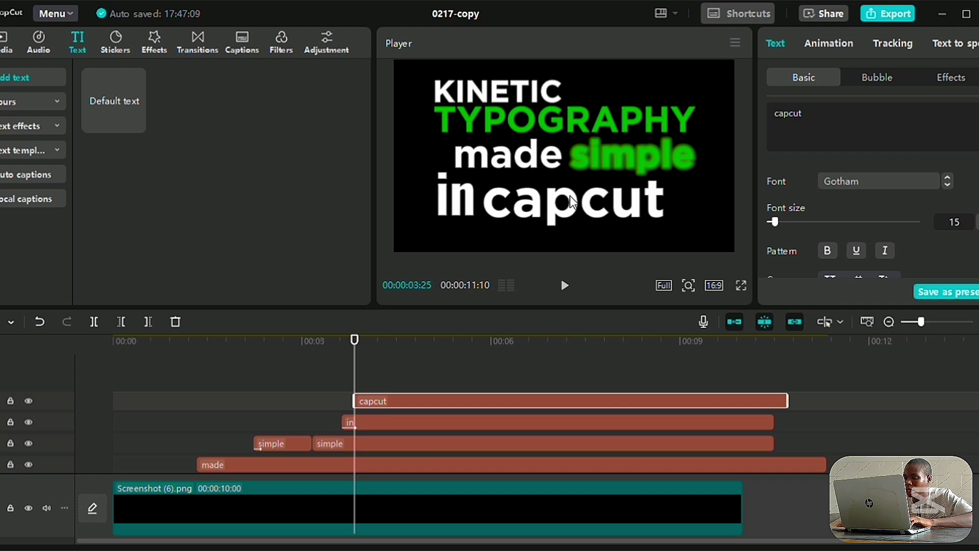
drag(592, 206, 599, 201)
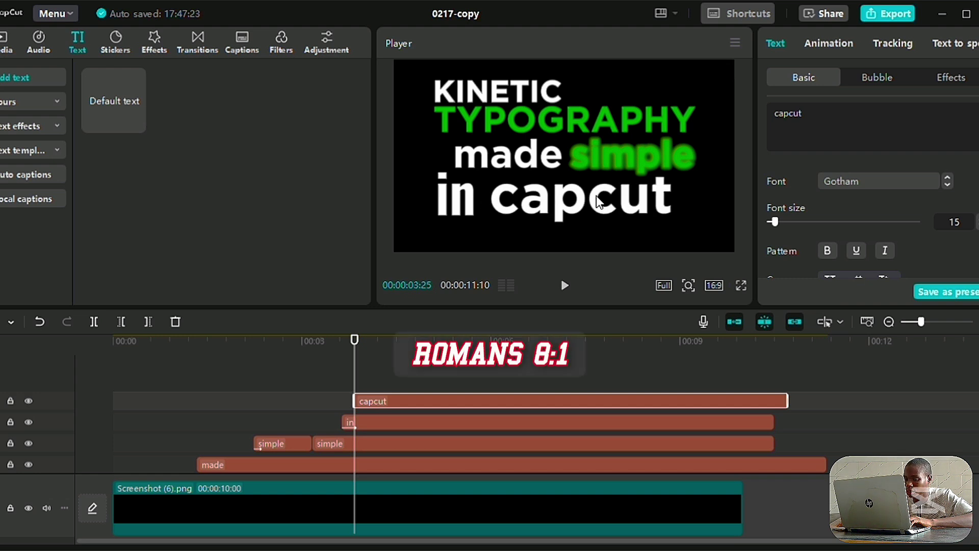
Apply the Bounce In entrance animation to the "capcut" text.
click(829, 51)
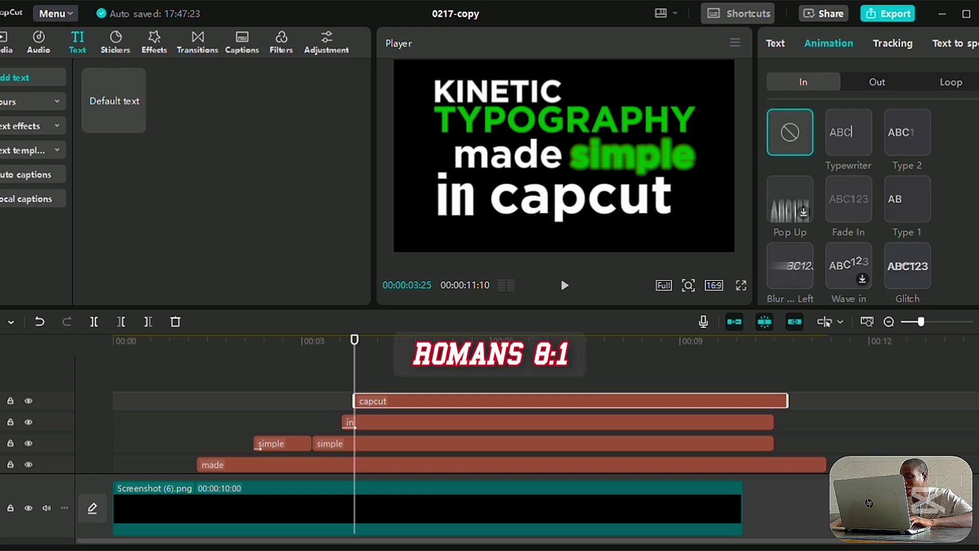
scroll(885, 163, down, 3)
scroll(889, 164, down, 3)
click(888, 152)
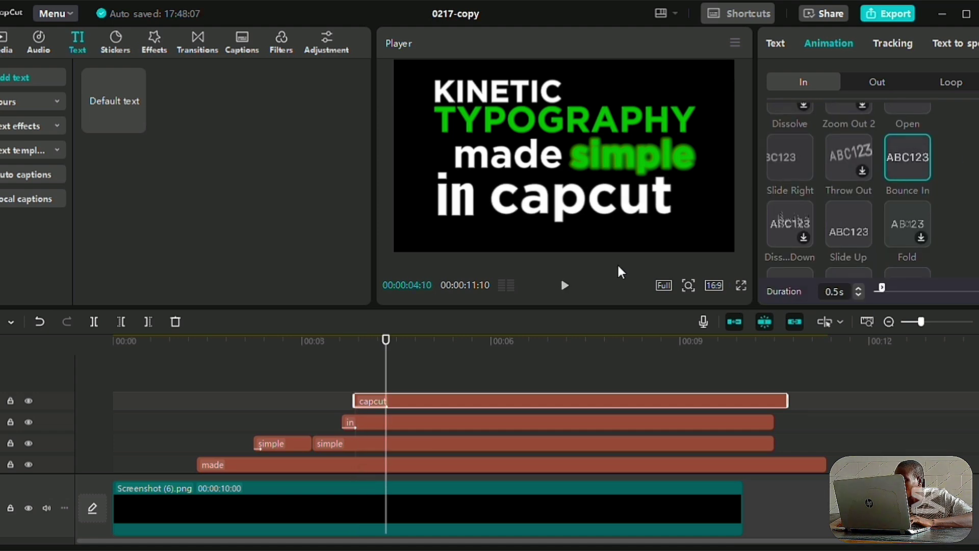
Group the made, simple, in and capcut texts into a compound clip and merge it with the unlocked KINETIC TYPOGRAPHY compound clip.
key(alt+g)
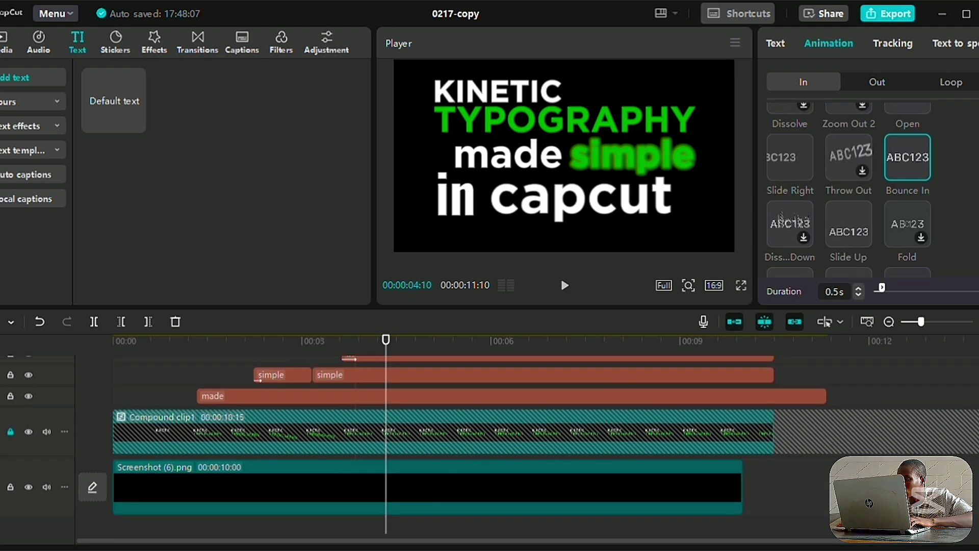
key(alt+g)
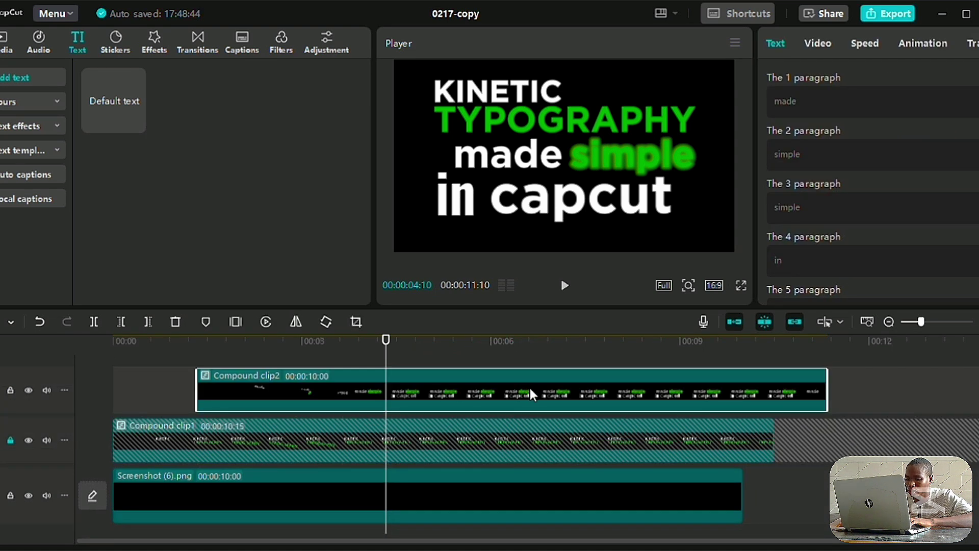
click(10, 440)
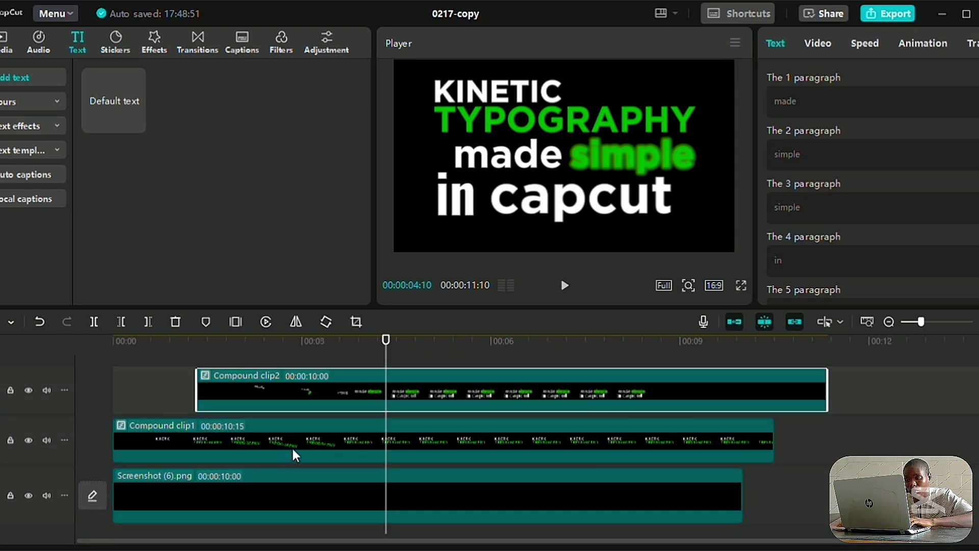
click(312, 439)
key(alt+g)
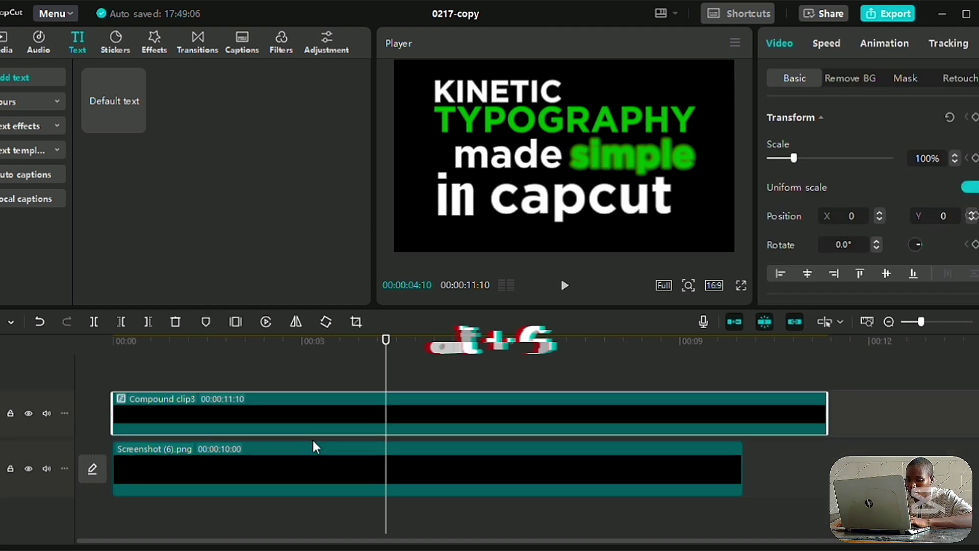
Keyframe the merged compound clip's transform at 00:00:04:12 and slide it out of the frame to X -3840 by 00:00:04:22.
click(975, 117)
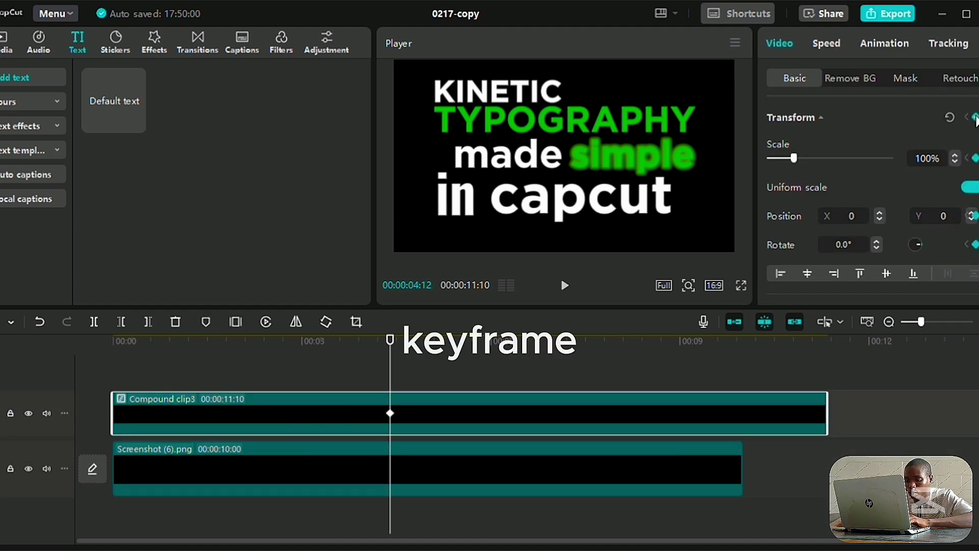
key(space)
key(space)
drag(582, 202, 266, 195)
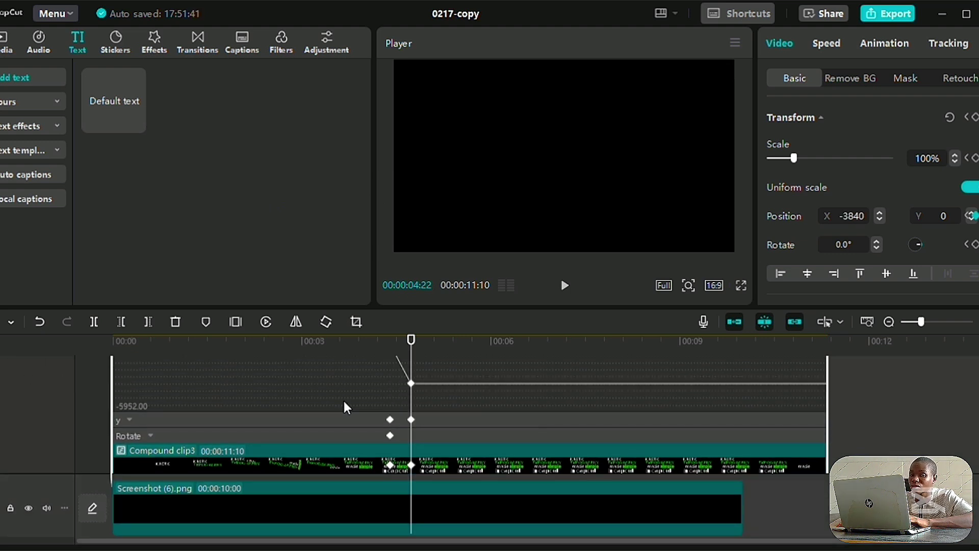
Ease the compound clip's X position between its two keyframes with a cubic curve and play back the exit movement.
click(343, 402)
drag(359, 393, 430, 444)
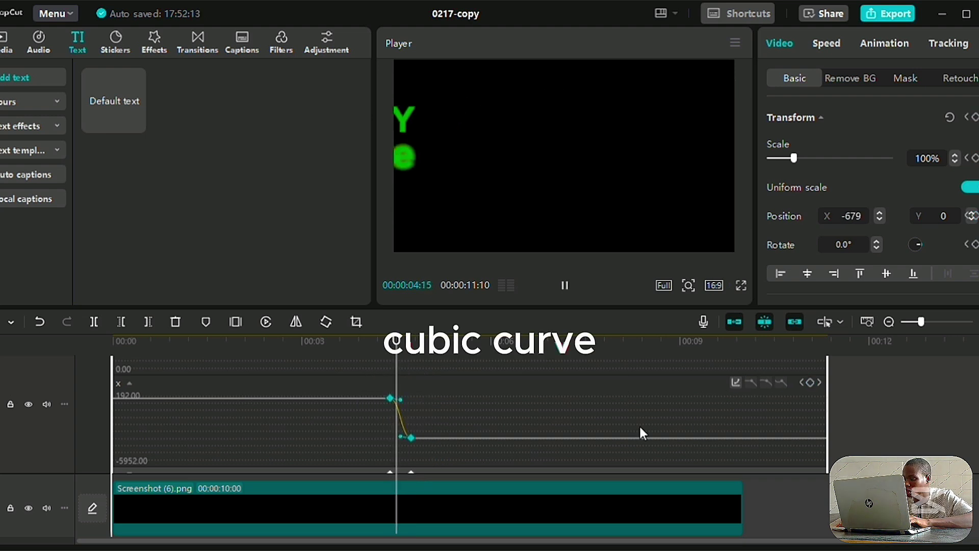
key(space)
click(575, 383)
click(527, 368)
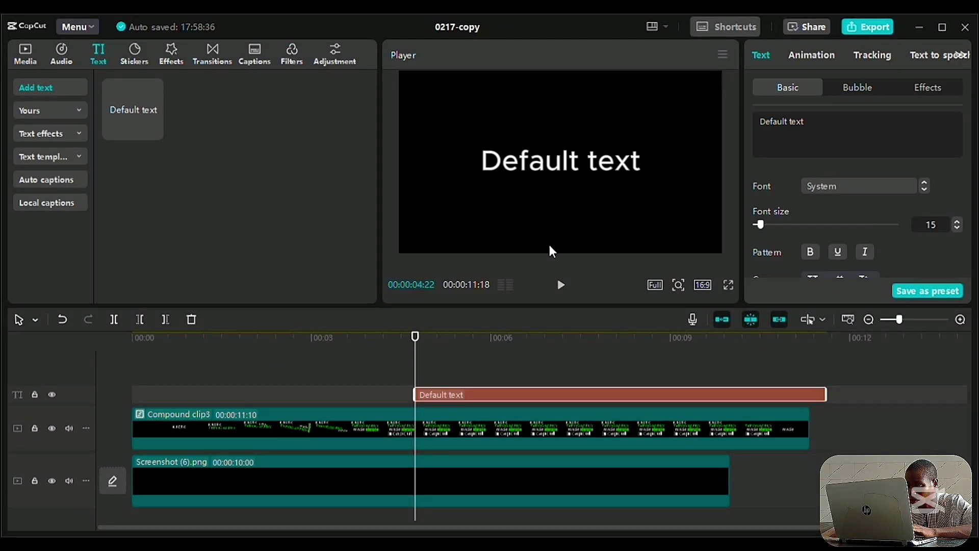
Change the default text to "This" in bold Gotham slightly up and left of the frame's centre, and apply the Bounce In entrance animation.
triple_click(782, 121)
text(This)
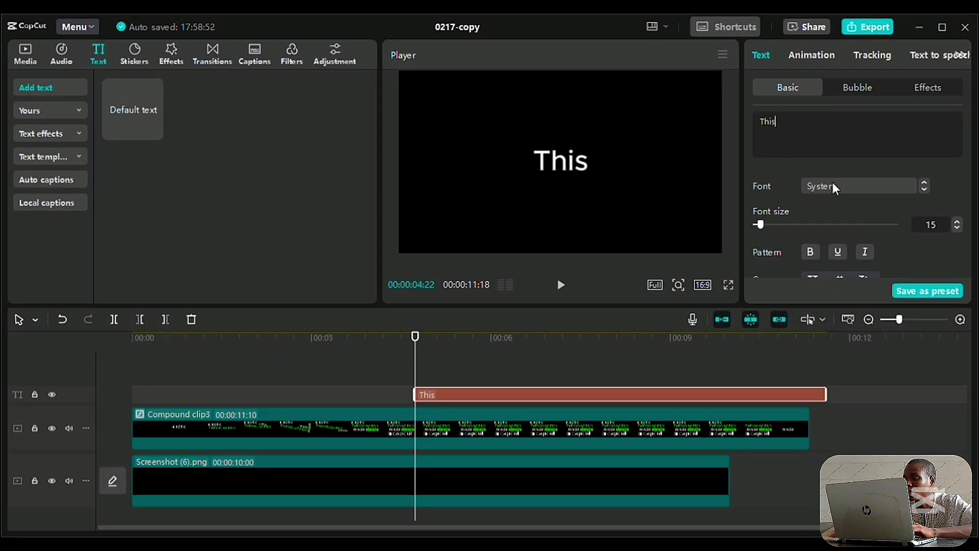
click(924, 190)
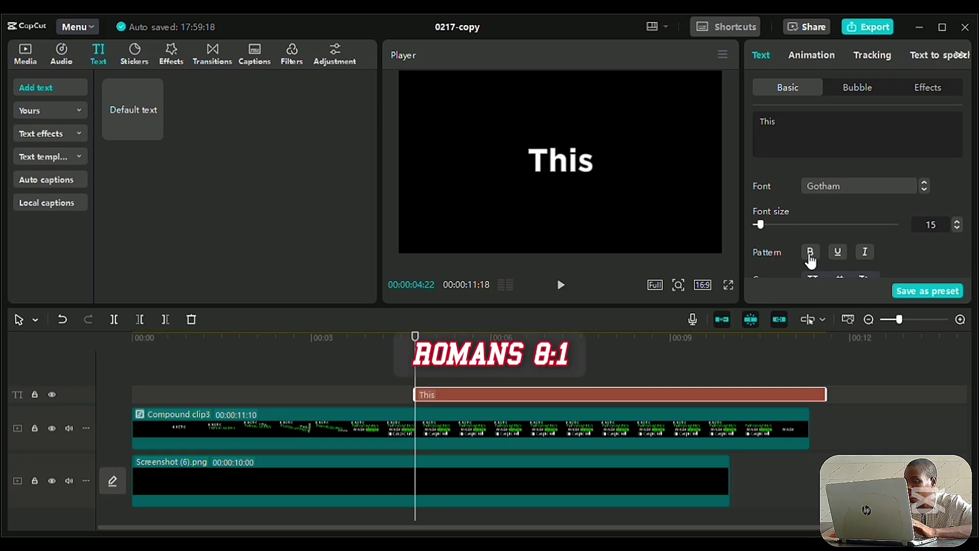
drag(563, 163, 525, 154)
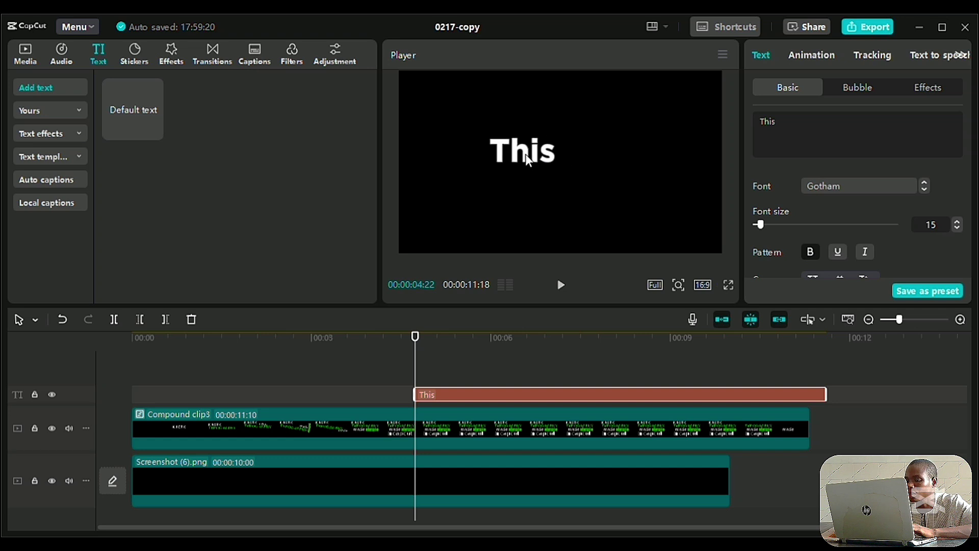
click(824, 55)
click(890, 167)
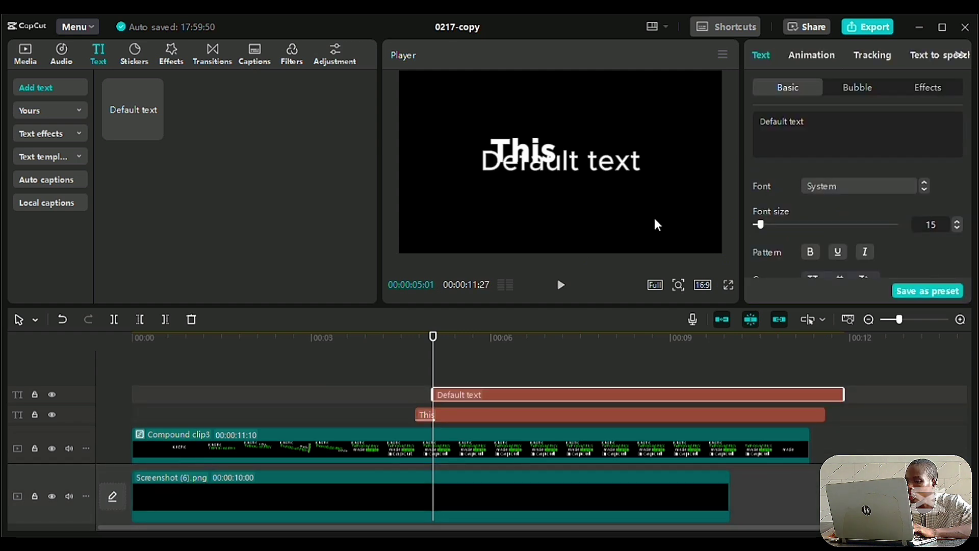
Change the new default text at 00:00:05:01 to "type" and place it directly after the word "This".
click(823, 120)
key(ctrl+a)
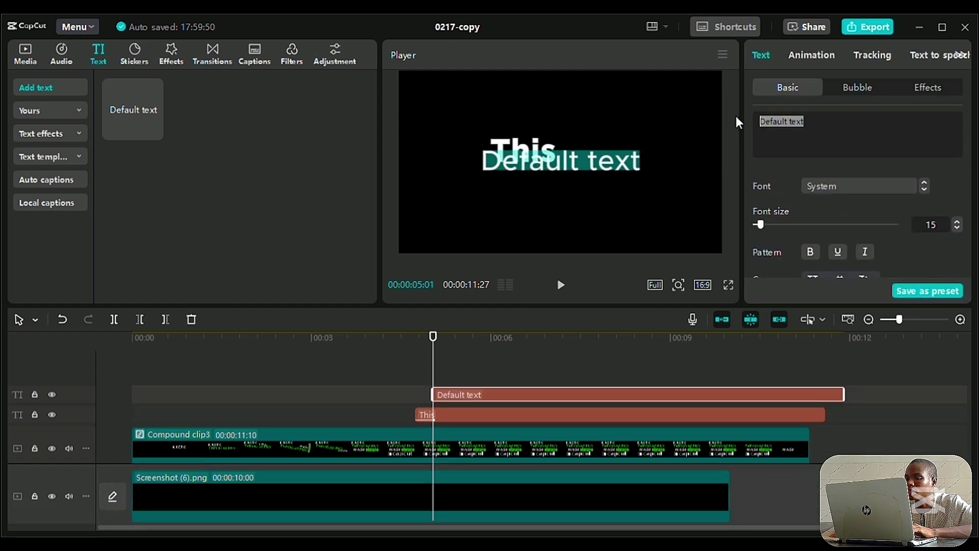
text(type)
drag(562, 175, 587, 162)
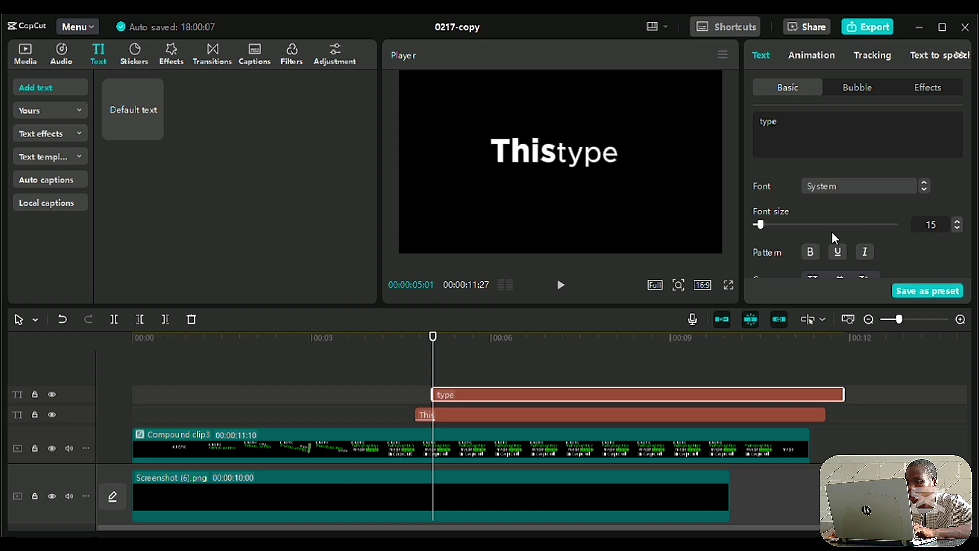
Make the "type" text bold at font size 12 and move it closer to "This".
click(816, 251)
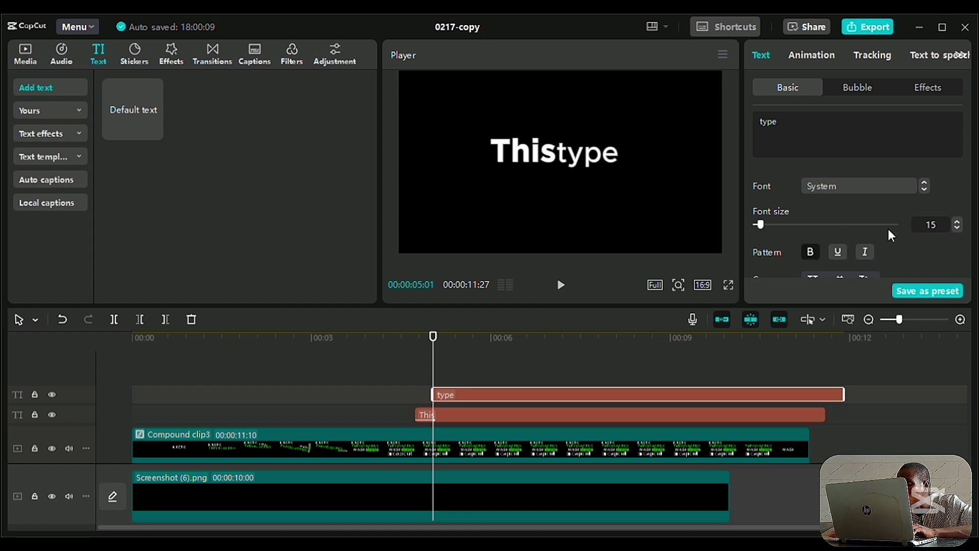
click(958, 228)
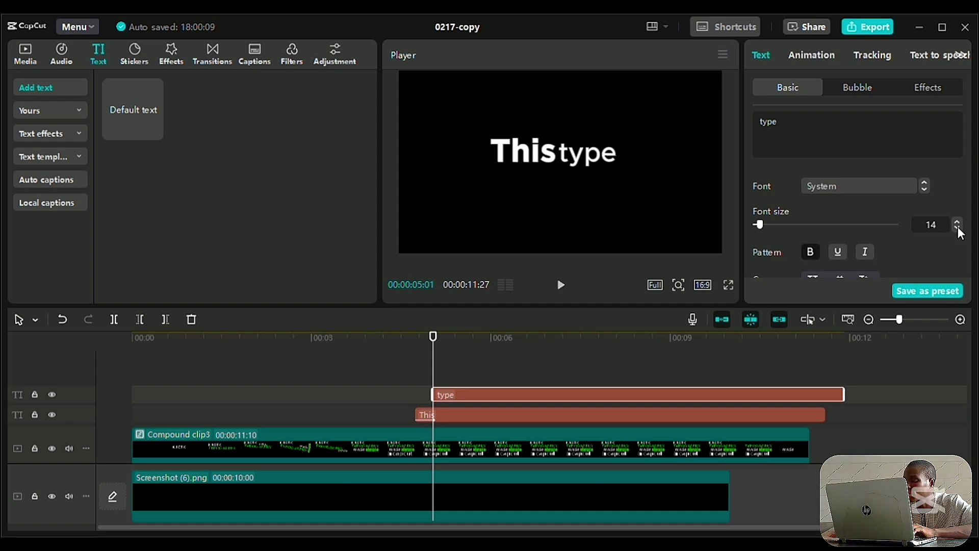
click(958, 228)
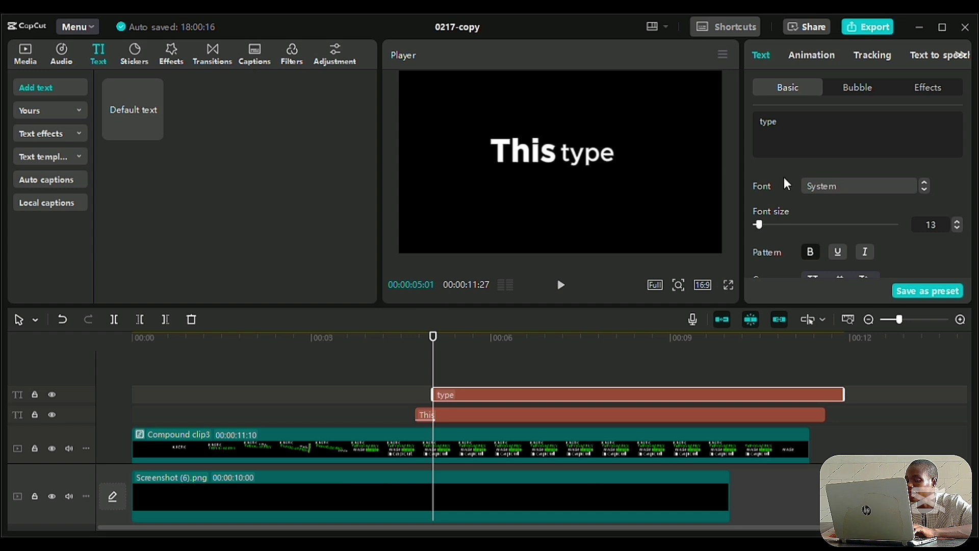
click(957, 228)
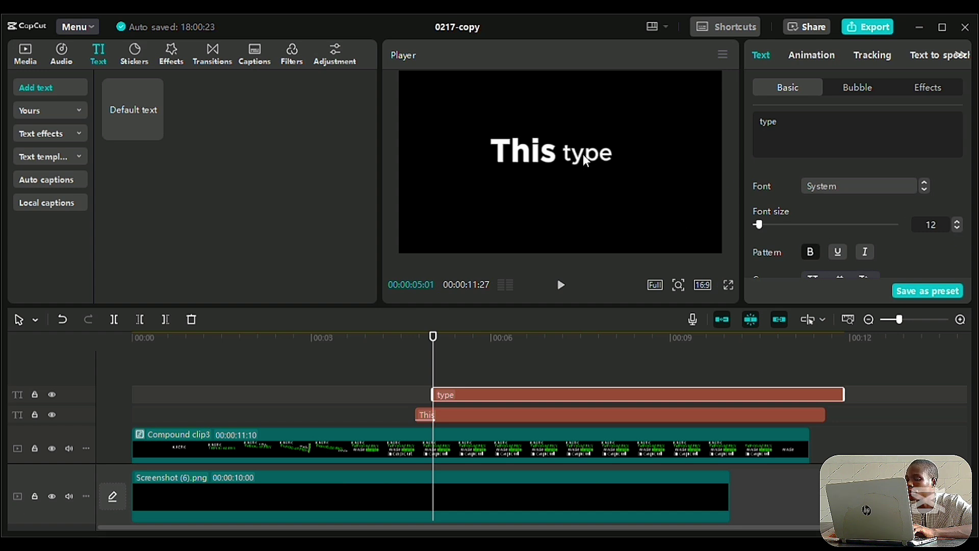
drag(579, 155, 576, 155)
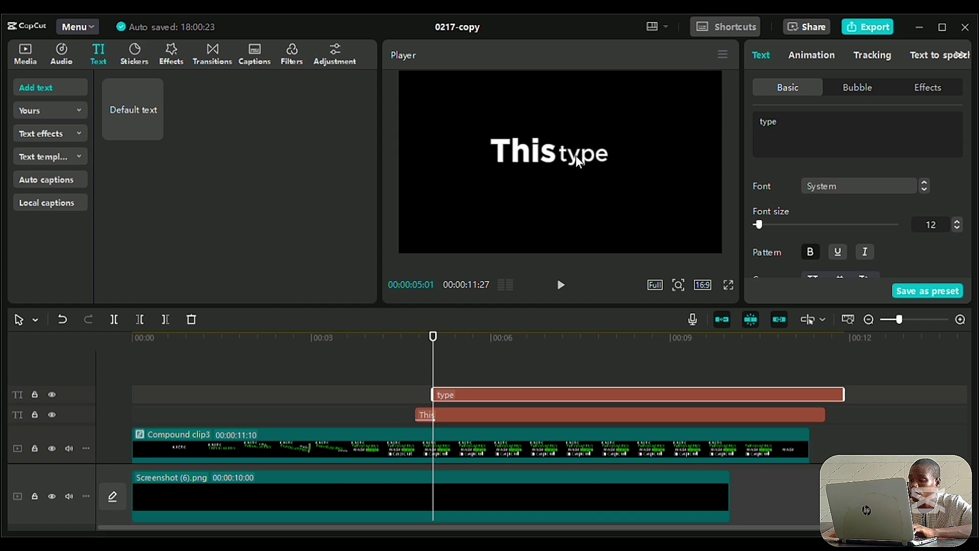
Apply the Slide Right entrance animation to the "type" text and shorten the animation's duration.
click(811, 59)
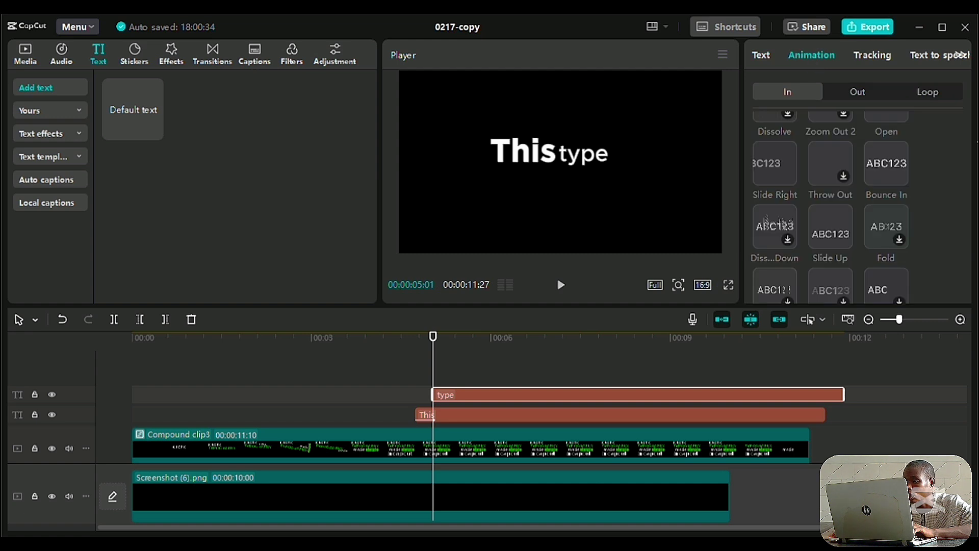
scroll(970, 163, up, 2)
scroll(971, 163, down, 1)
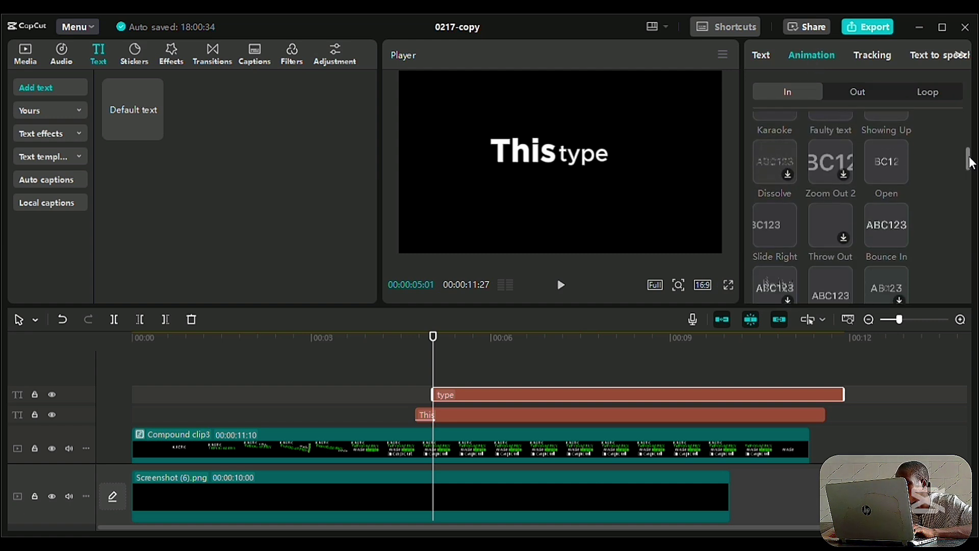
click(782, 225)
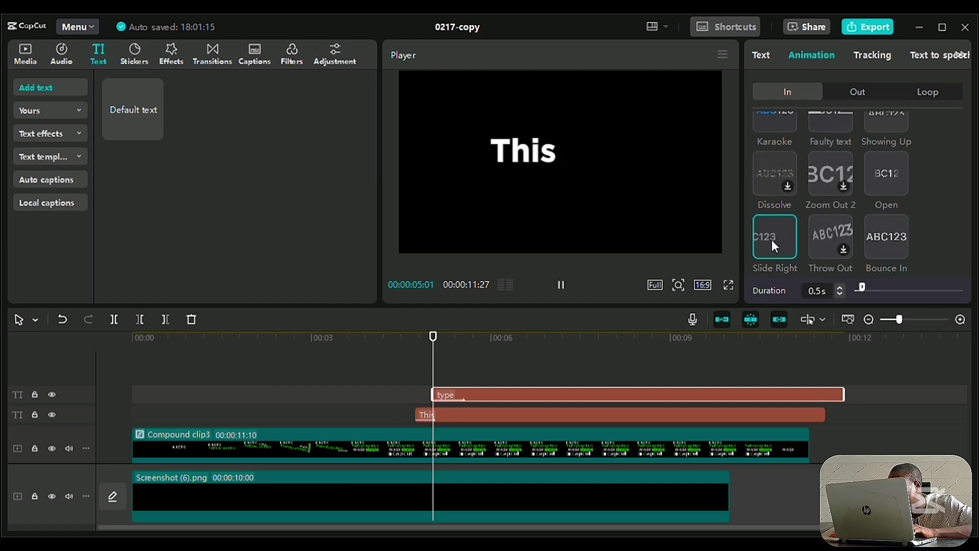
click(840, 294)
click(840, 294)
click(840, 294)
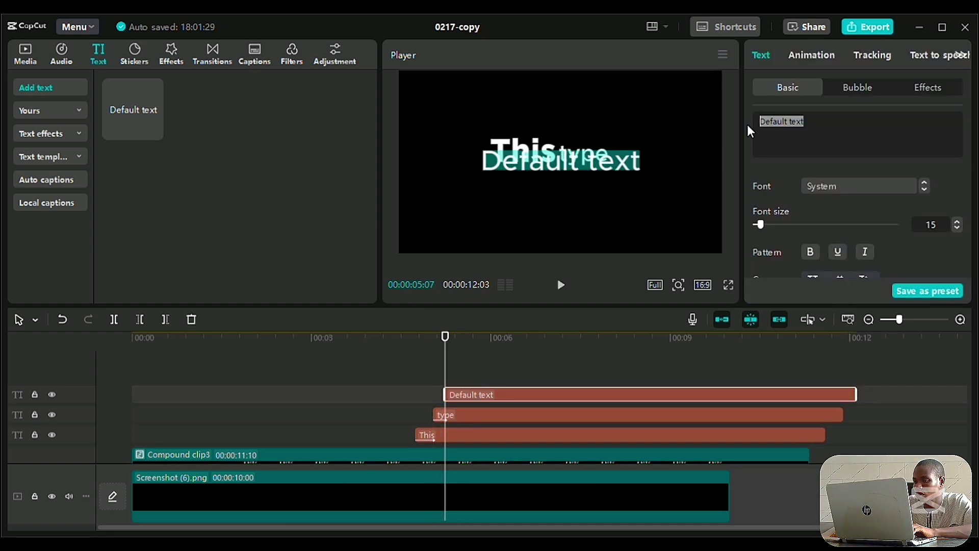
Change the new text at 00:00:05:07 to an italic "of" in the SymphonyPro font, placed right after "type".
text(of)
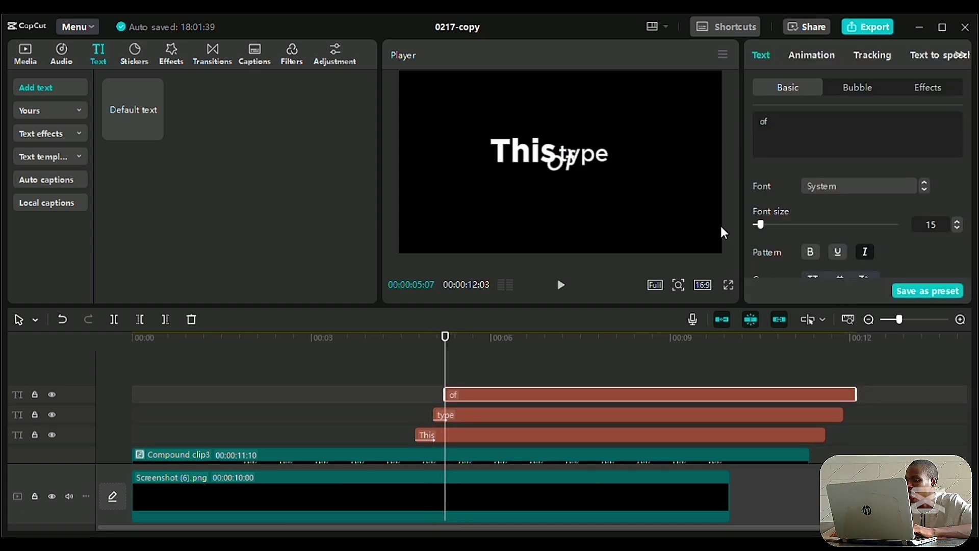
drag(559, 165, 622, 167)
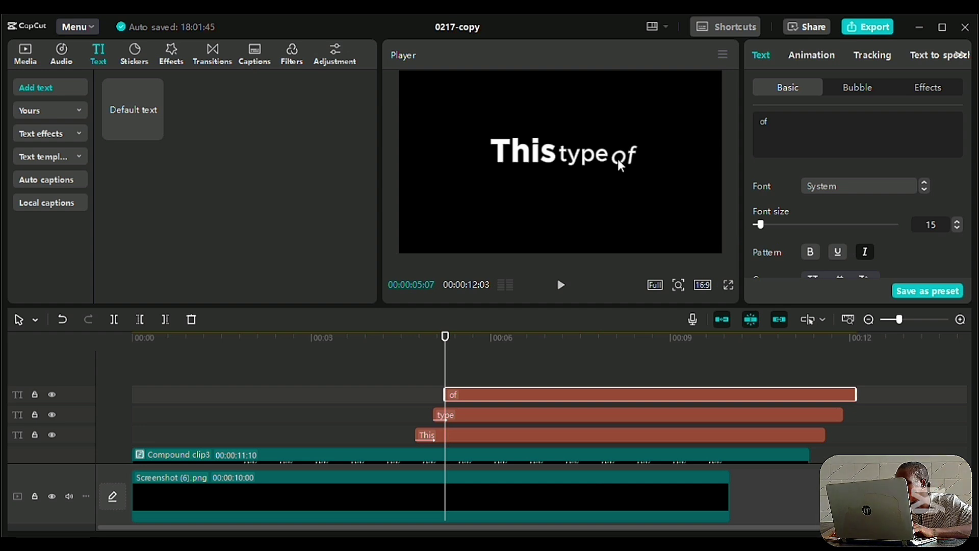
drag(616, 161, 616, 161)
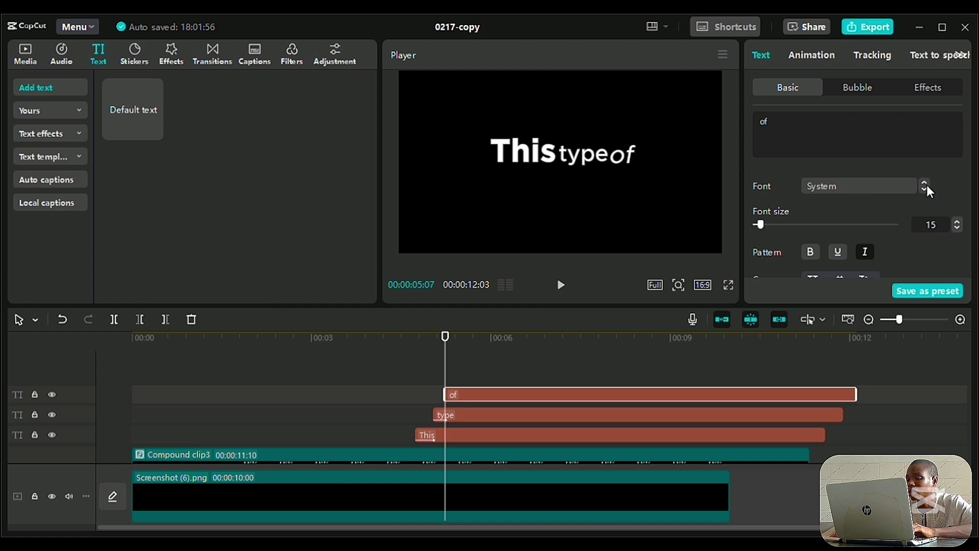
click(925, 188)
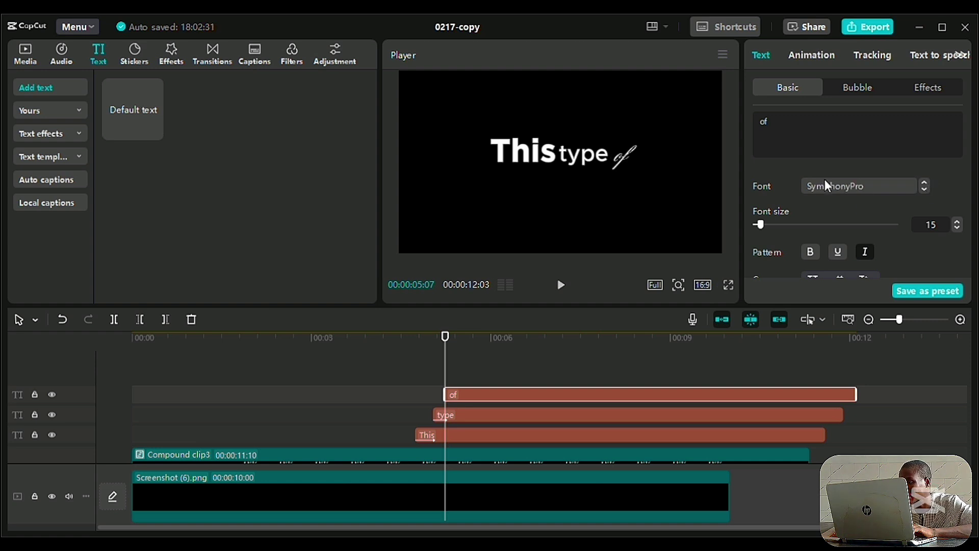
click(678, 181)
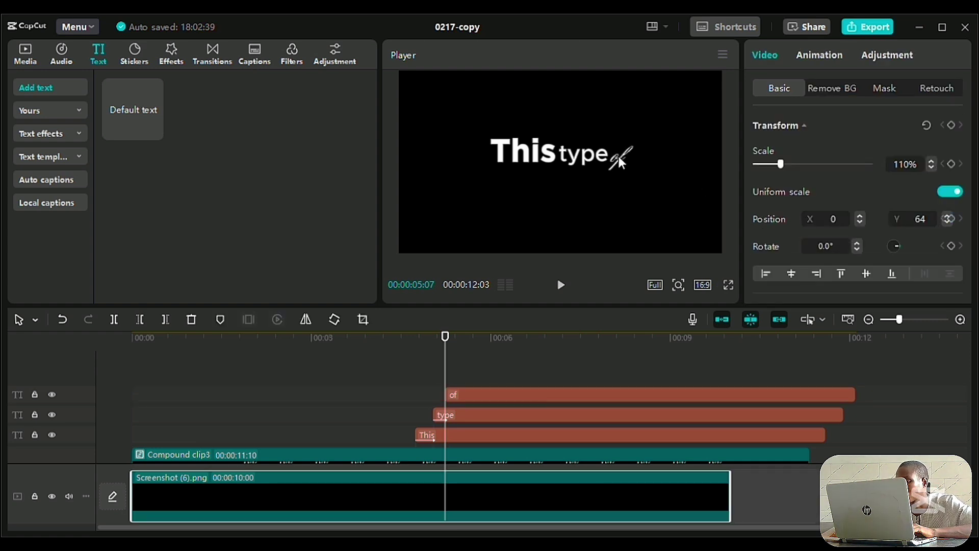
Give the "of" text the entrance animation listed below Pop Up and shorten the animation's duration.
click(619, 156)
click(809, 55)
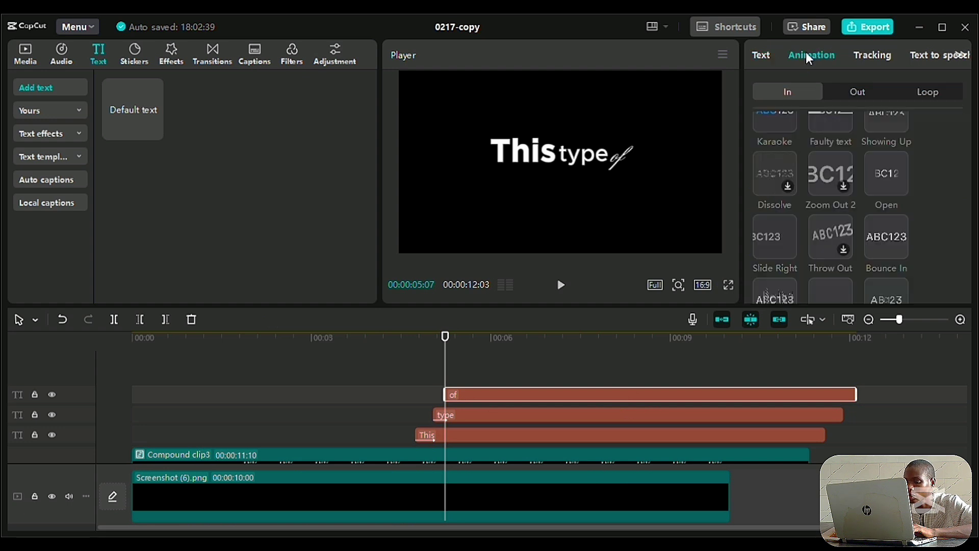
click(793, 241)
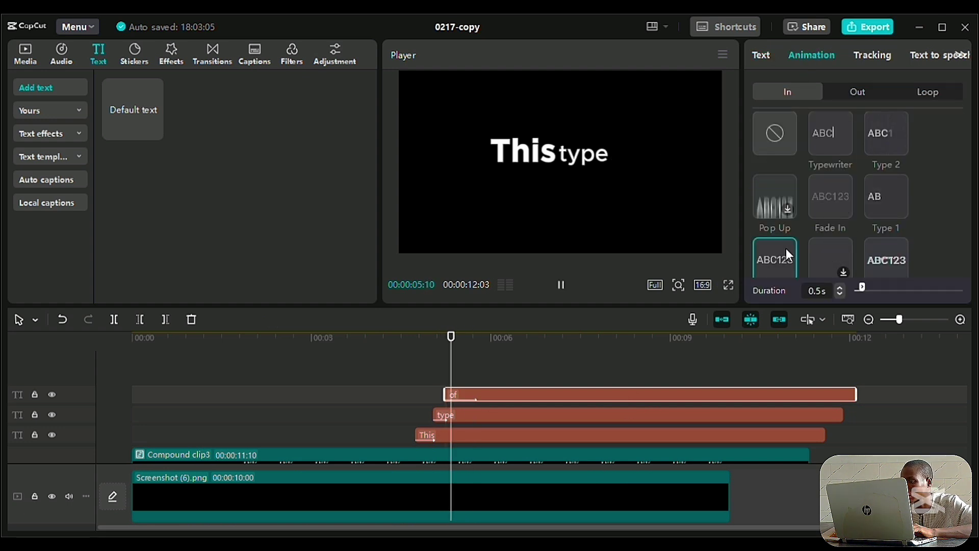
click(840, 293)
click(839, 293)
click(840, 293)
click(840, 292)
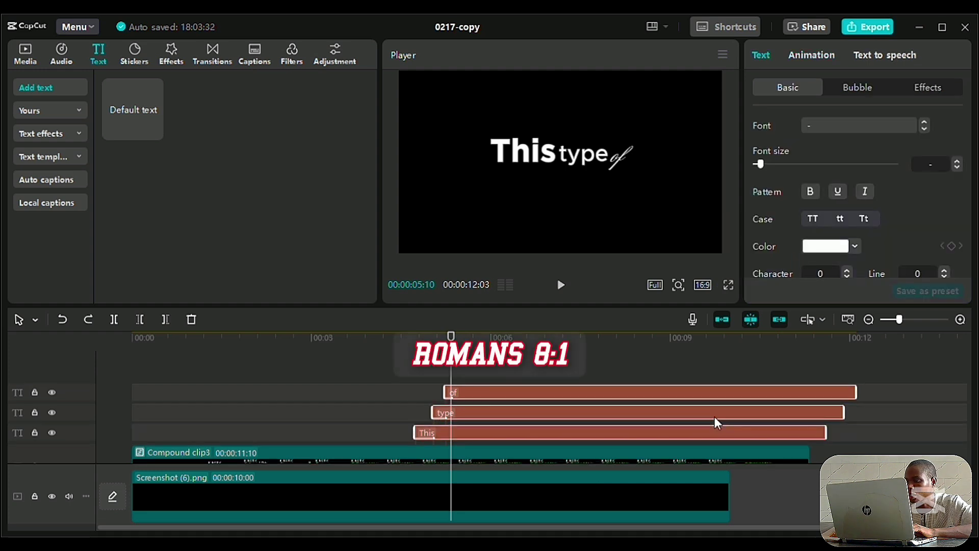
Group the This, type and of texts into a compound clip and keyframe its transform at 00:00:05:12.
key(alt+g)
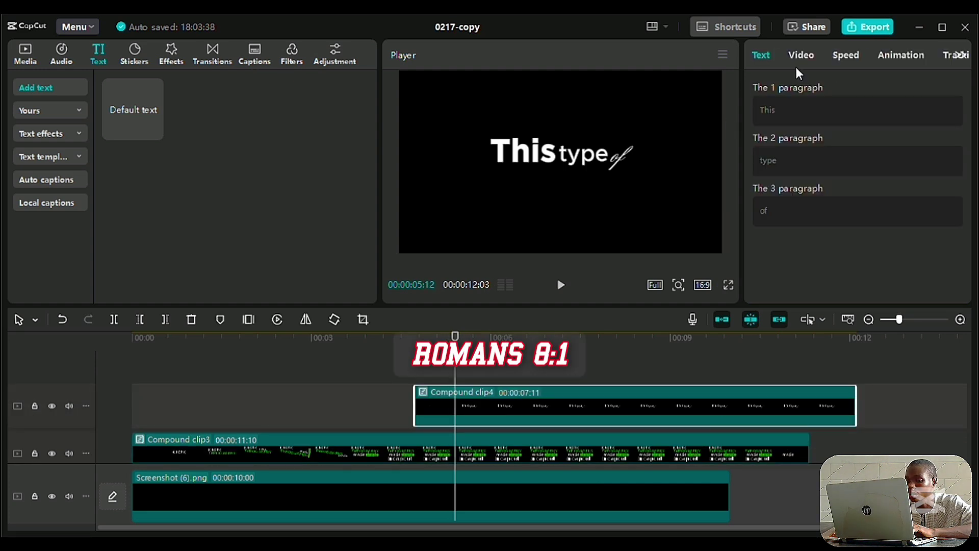
click(801, 54)
click(950, 125)
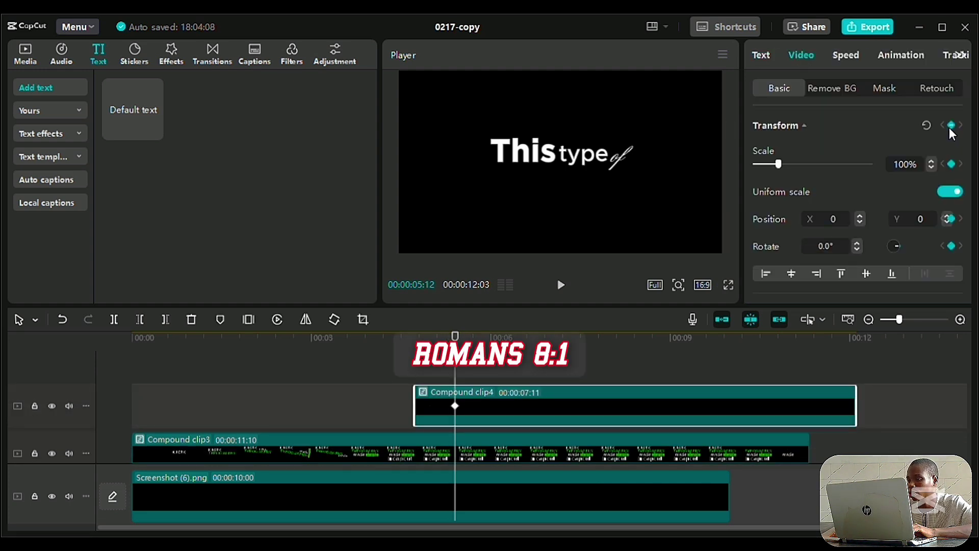
Slide the "This type of" compound clip horizontally to the left side of the frame by 00:00:05:22.
key(Right)
key(Right)
key(Right)
key(Right)
key(Right)
key(Right)
key(Right)
key(Right)
key(Right)
key(Right)
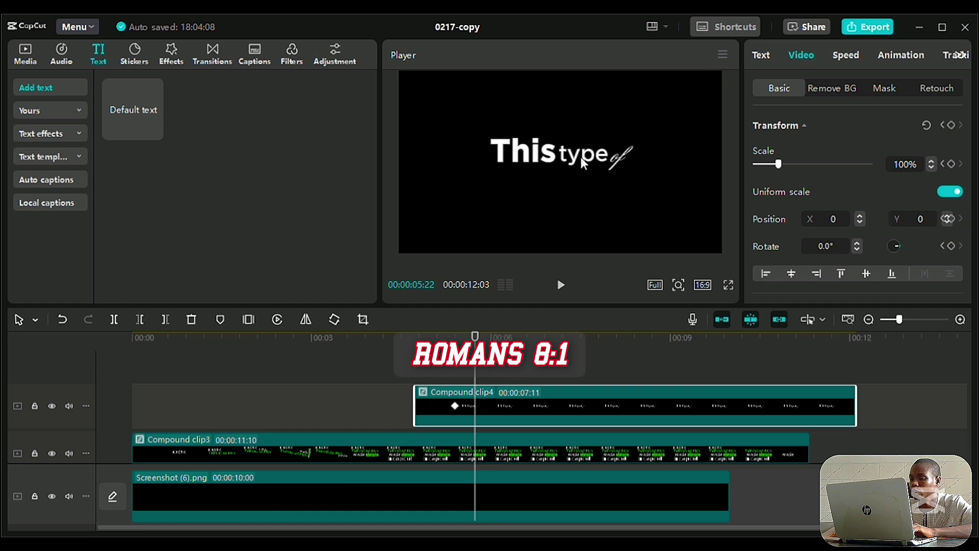
drag(534, 132, 451, 155)
Ease the "This type of" compound clip's X position with a smooth curve at both of its keyframes.
key(Left)
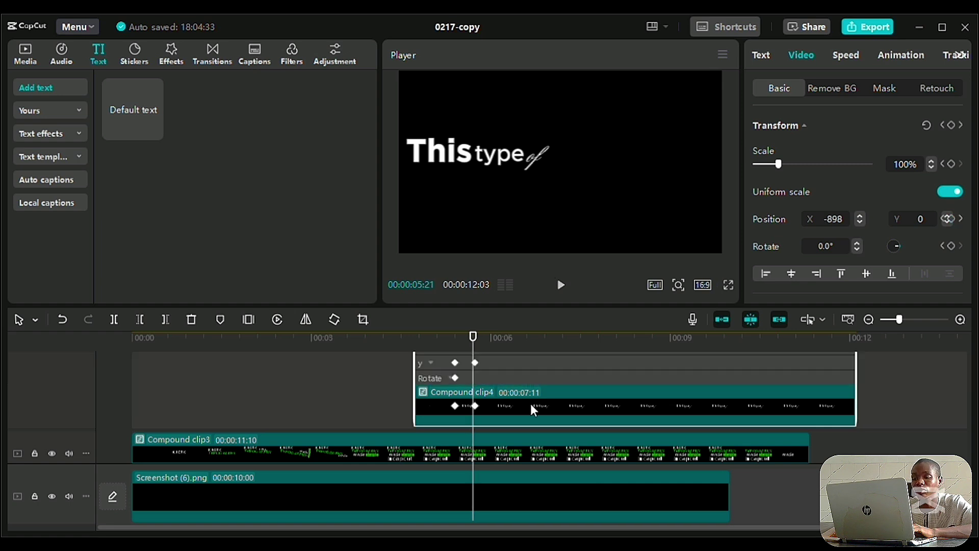
drag(964, 428, 964, 406)
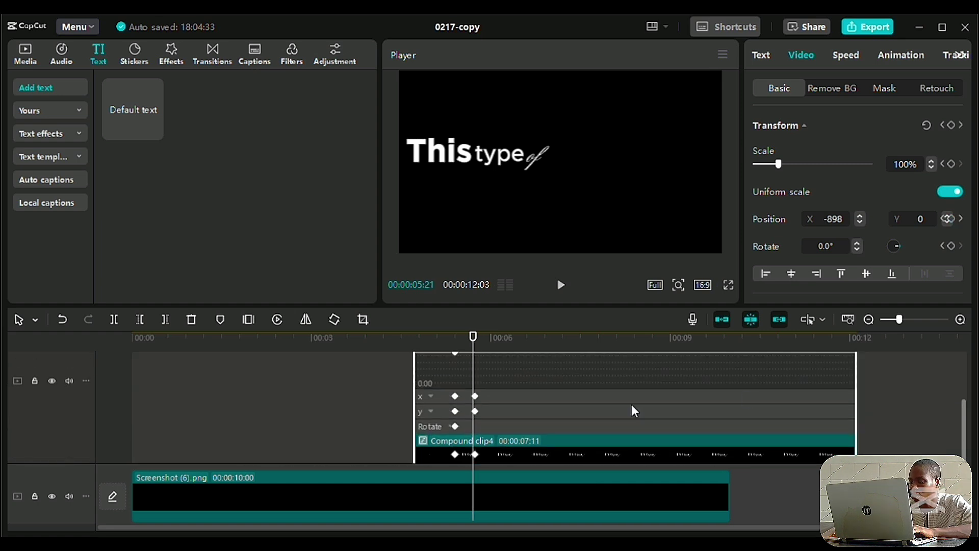
click(433, 395)
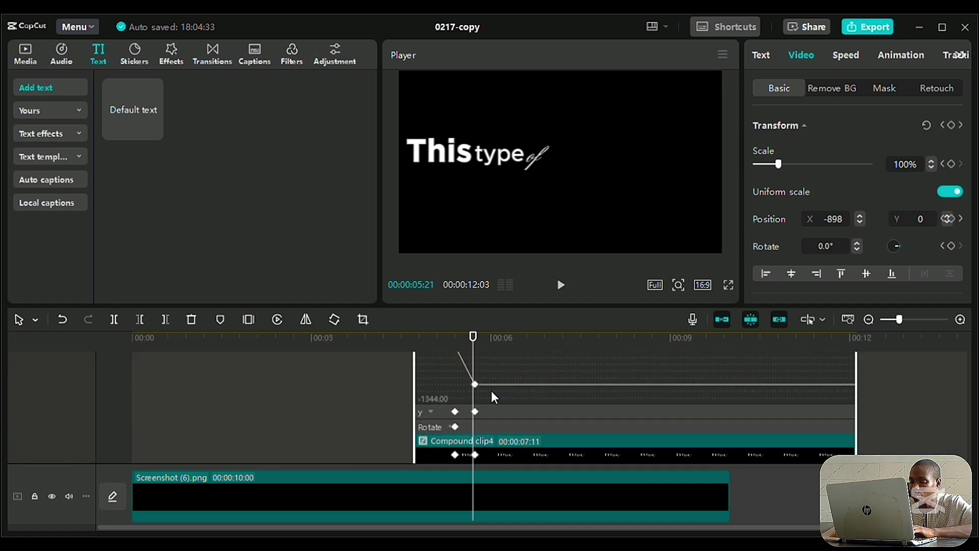
scroll(474, 428, up, 2)
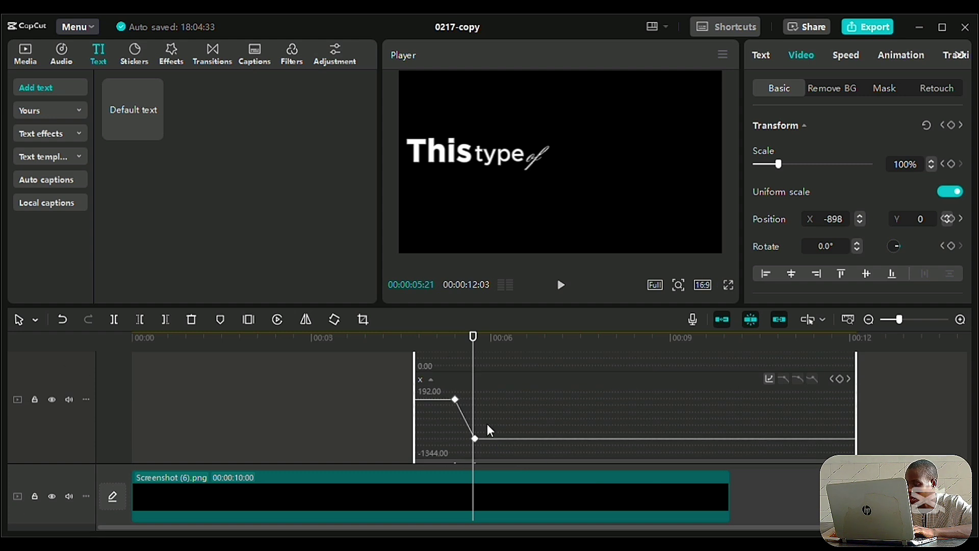
click(795, 379)
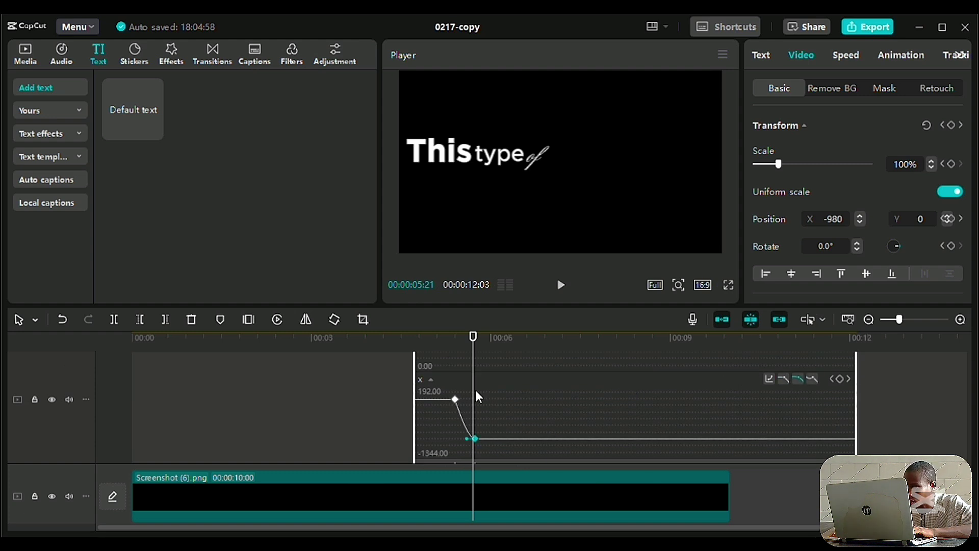
click(455, 399)
click(800, 378)
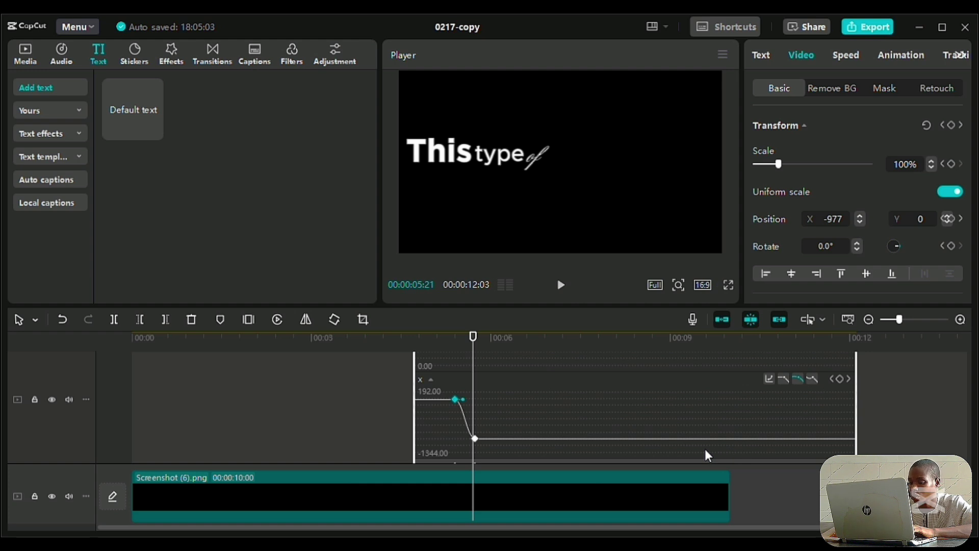
key(alt+k)
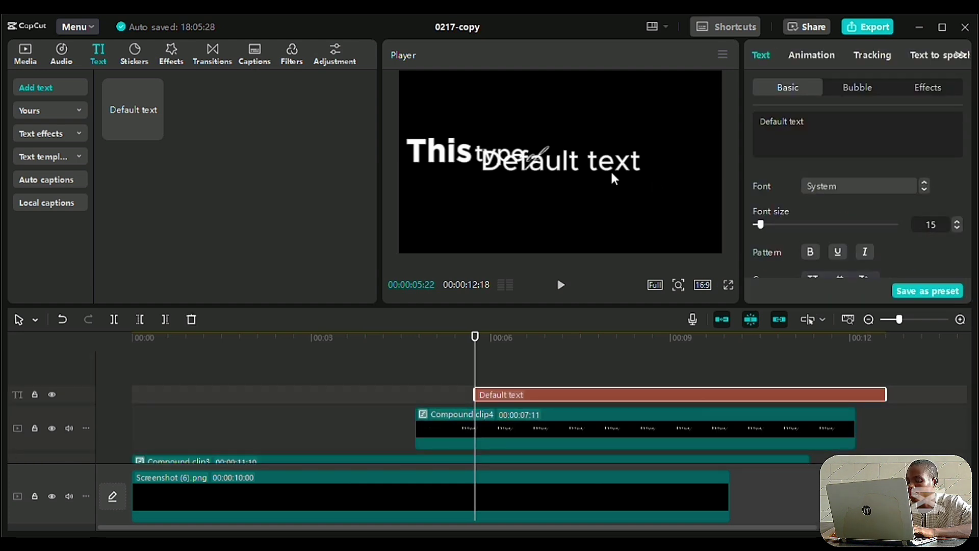
Place the new text at 00:00:05:22 to the right of "This type of" and change its wording to "Motion".
drag(590, 160, 656, 163)
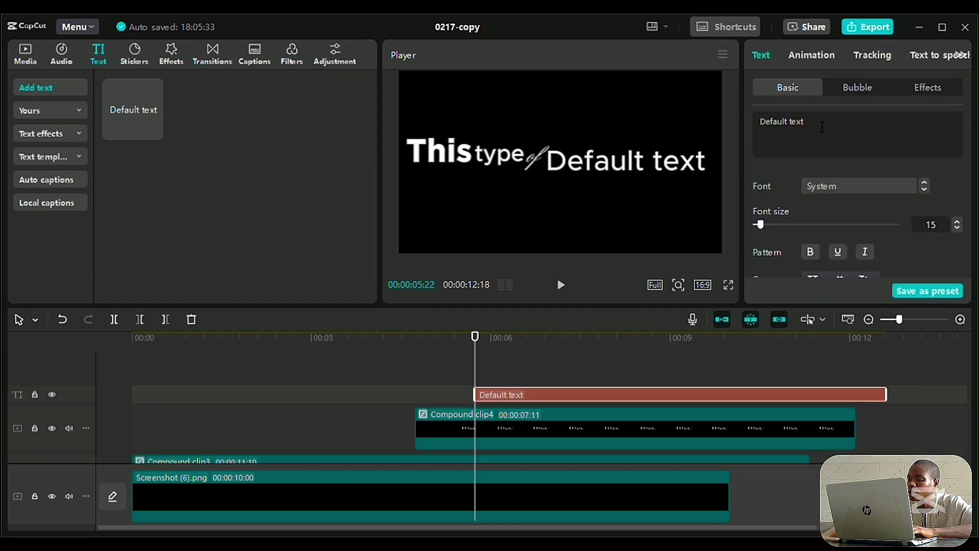
drag(811, 123, 751, 112)
text(Motion)
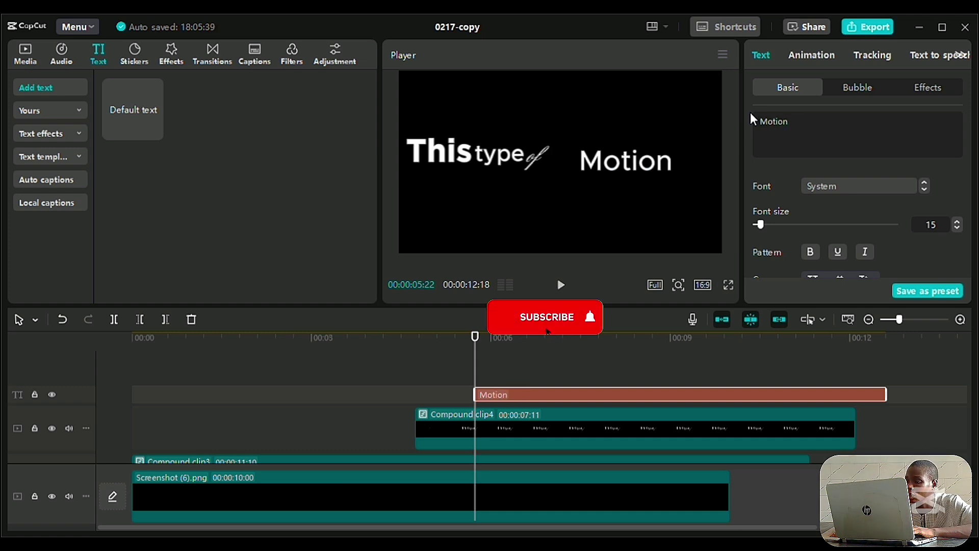
Add "Graphics" as a second line below "Motion" and set the text in bold Gotham.
key(Return)
text(g)
key(BackSpace)
text(Graphics)
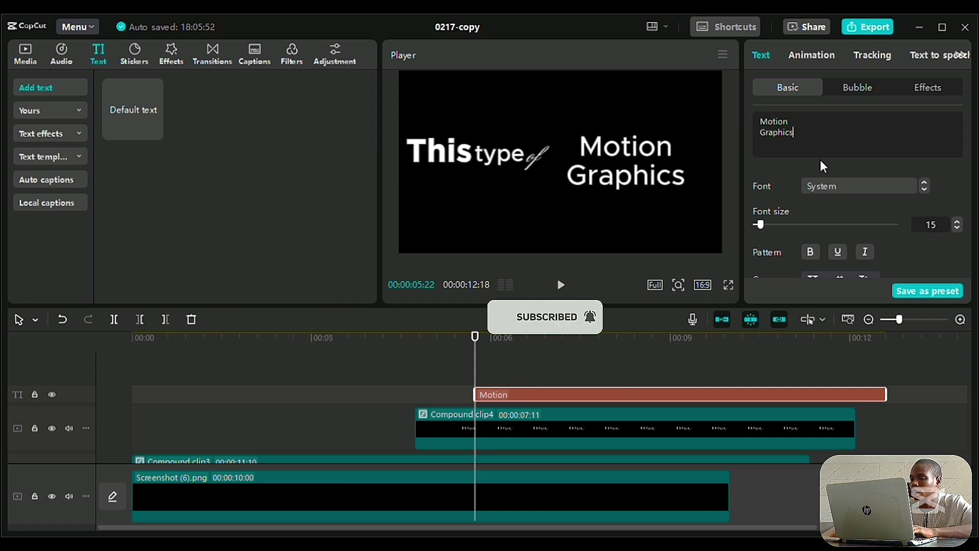
click(924, 188)
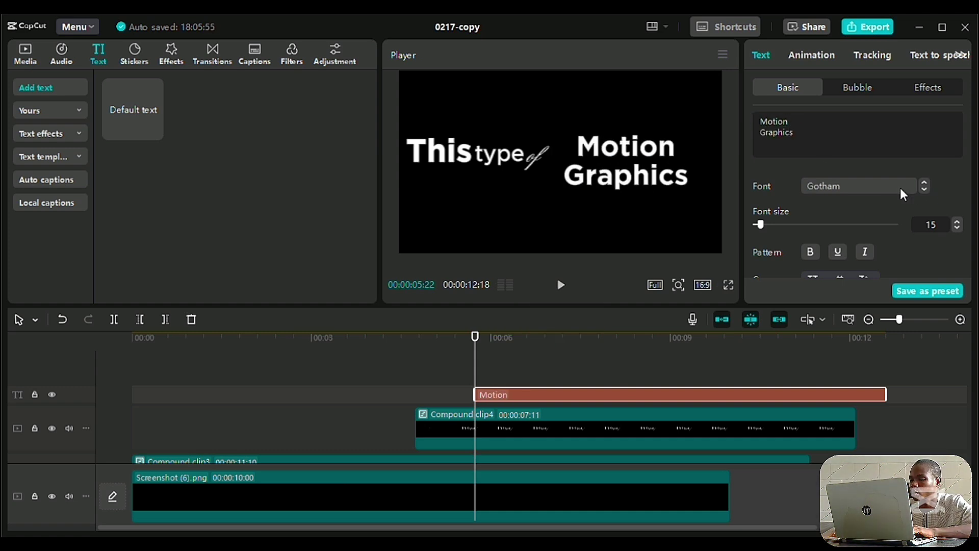
click(812, 255)
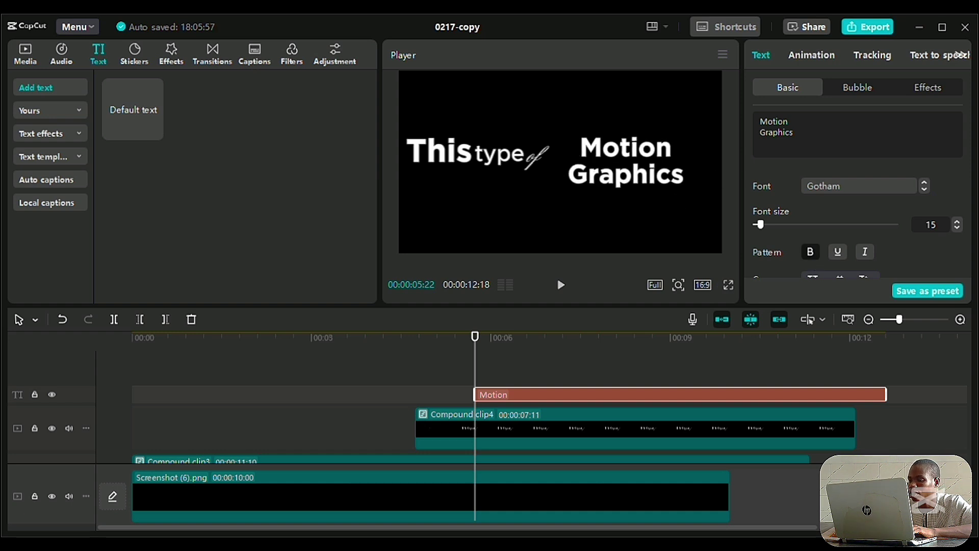
Move the "Motion Graphics" text close beside "of" and give it the leftward Blur entrance animation lasting 0.4 s.
drag(612, 158, 594, 188)
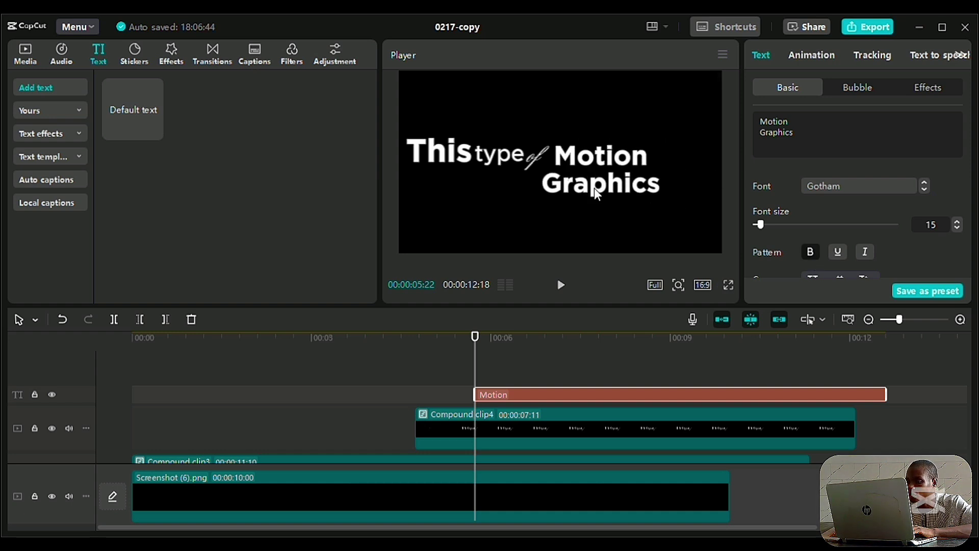
mouse_move(604, 187)
mouse_down()
mouse_move(620, 187)
mouse_move(609, 188)
mouse_up()
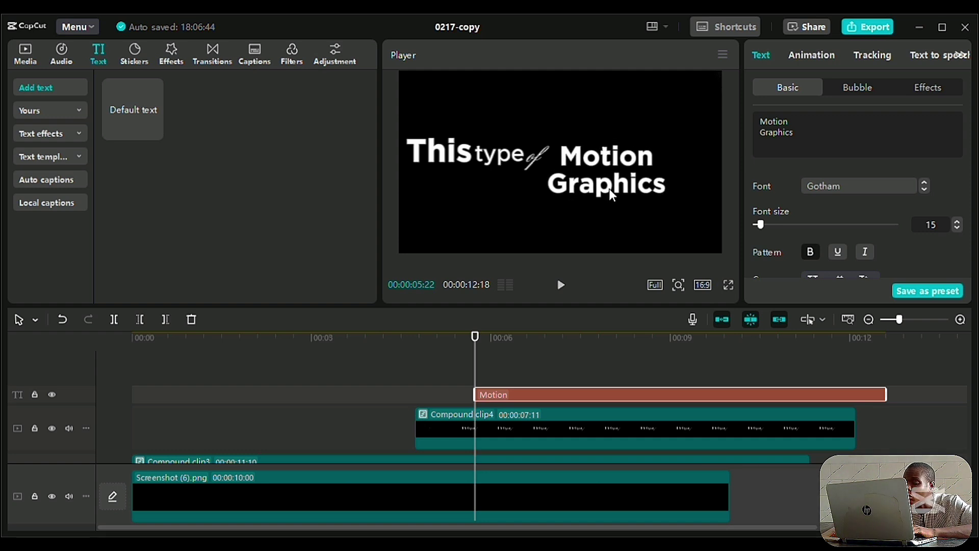
click(809, 54)
click(767, 267)
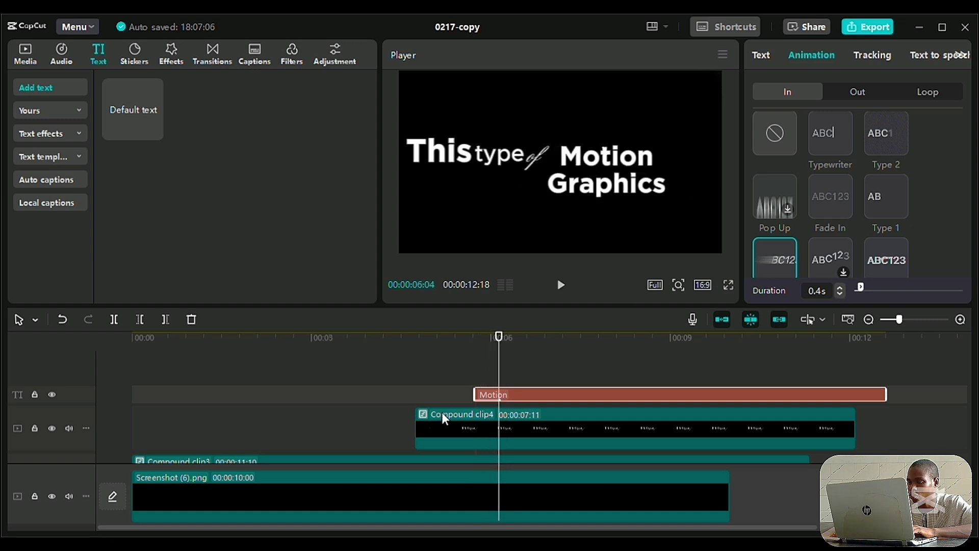
key(space)
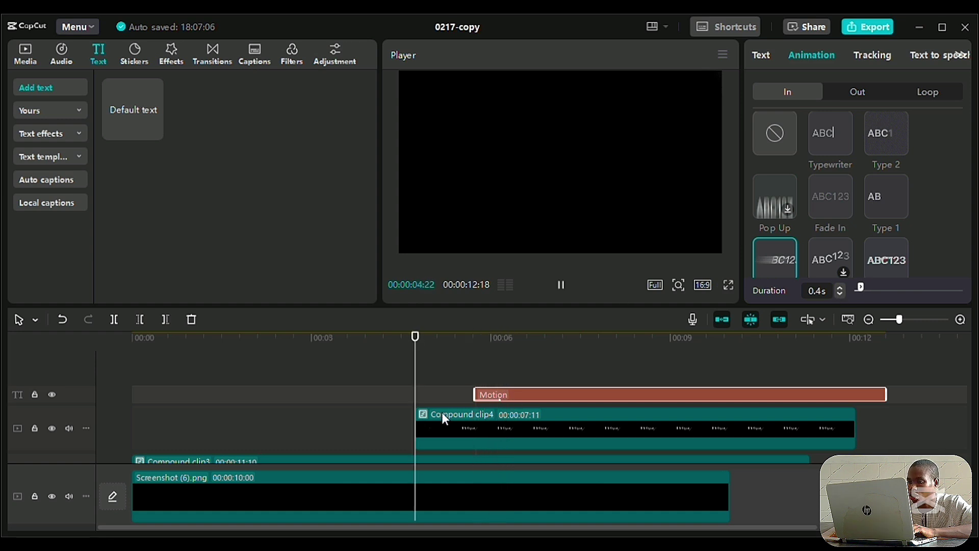
key(space)
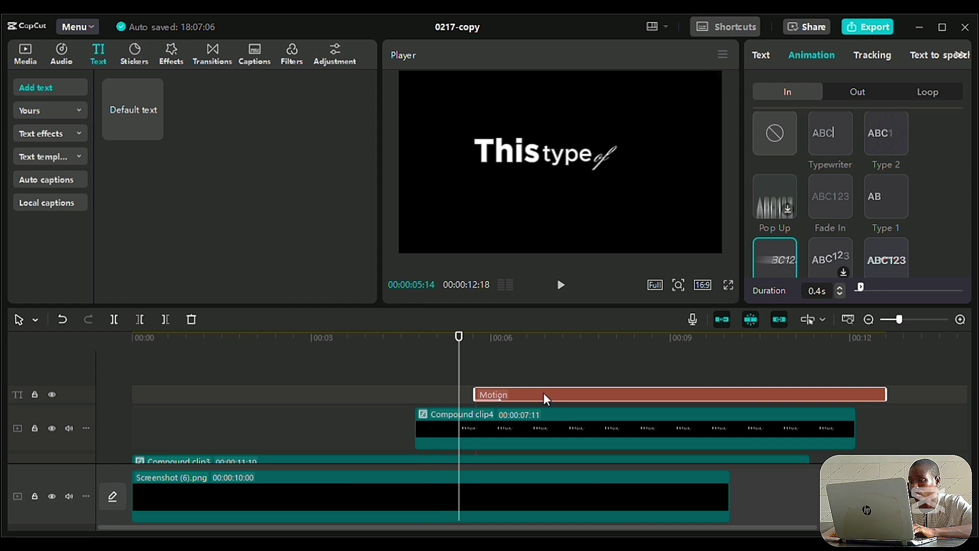
Shift the "Motion Graphics" text clip about 8 frames earlier on the timeline, previewing its timing against the "This type of" slide.
drag(543, 393, 533, 392)
key(space)
key(space)
key(Up)
key(Up)
key(space)
key(space)
drag(537, 396, 529, 397)
key(space)
key(space)
key(Up)
key(Up)
key(space)
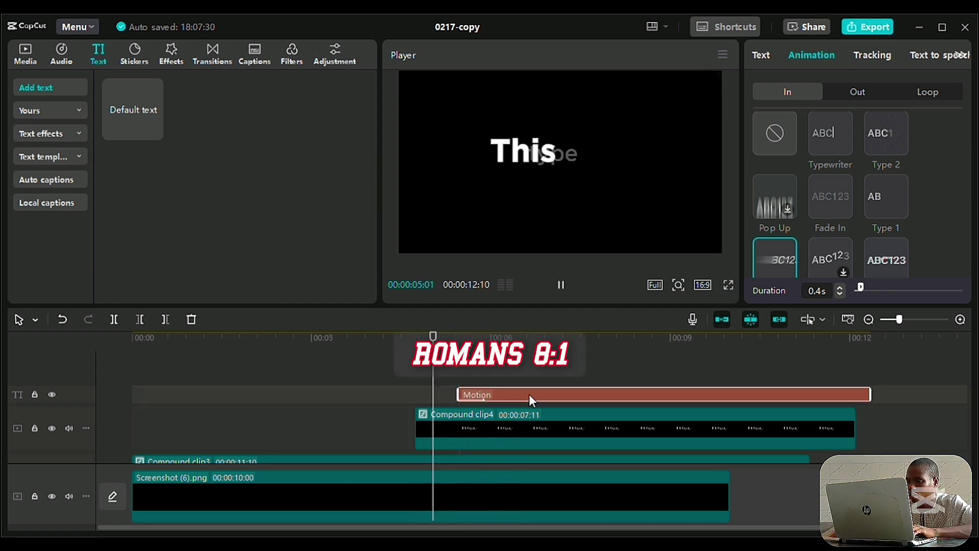
key(space)
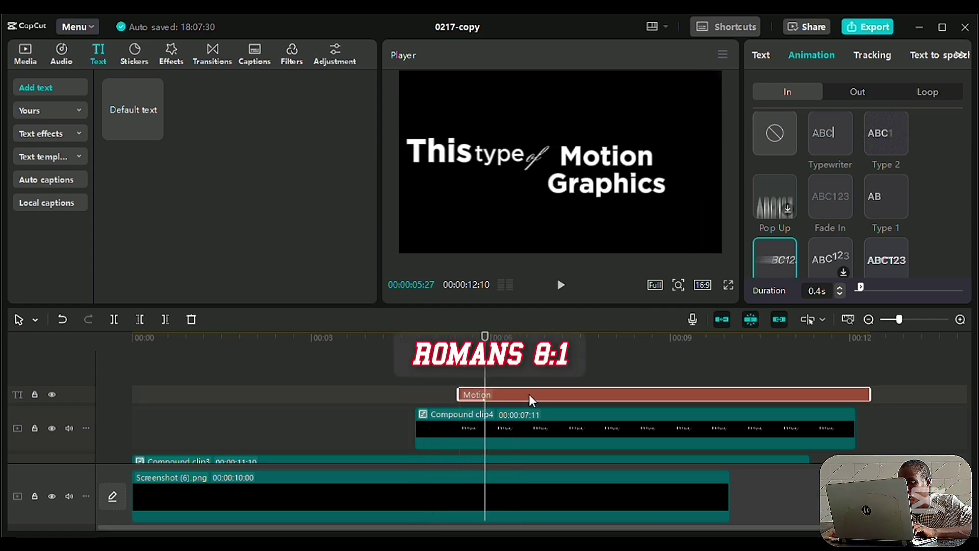
Raise the "This type of" compound clip above "Motion Graphics" in the frame at 00:00:06:00.
click(536, 428)
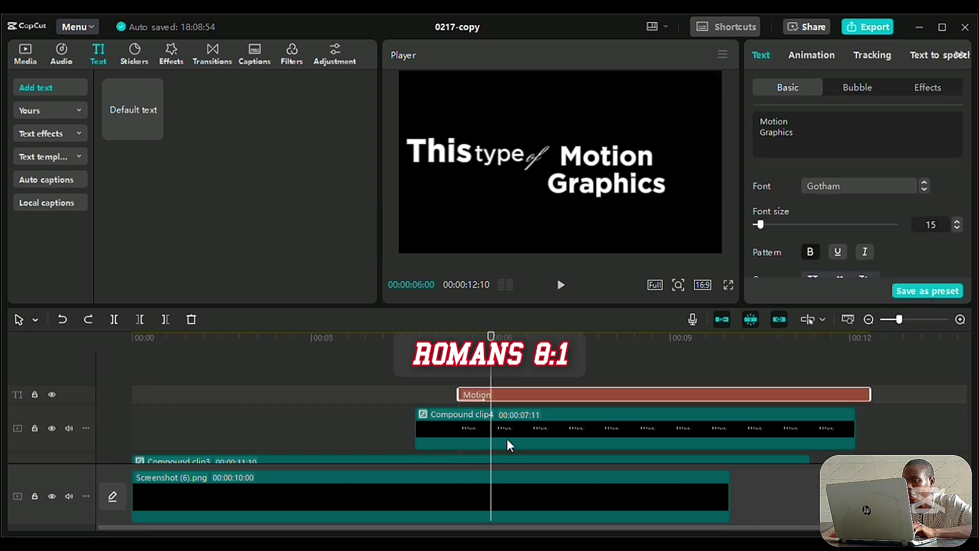
click(507, 439)
drag(489, 227, 488, 192)
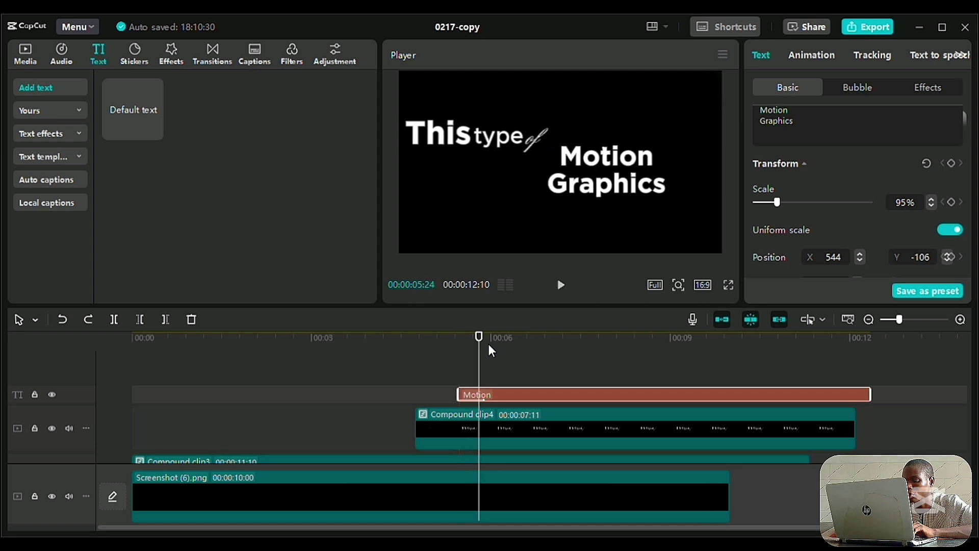
Add a transform keyframe to the "Motion Graphics" text at 00:00:05:23.
key(Left)
key(Left)
key(Left)
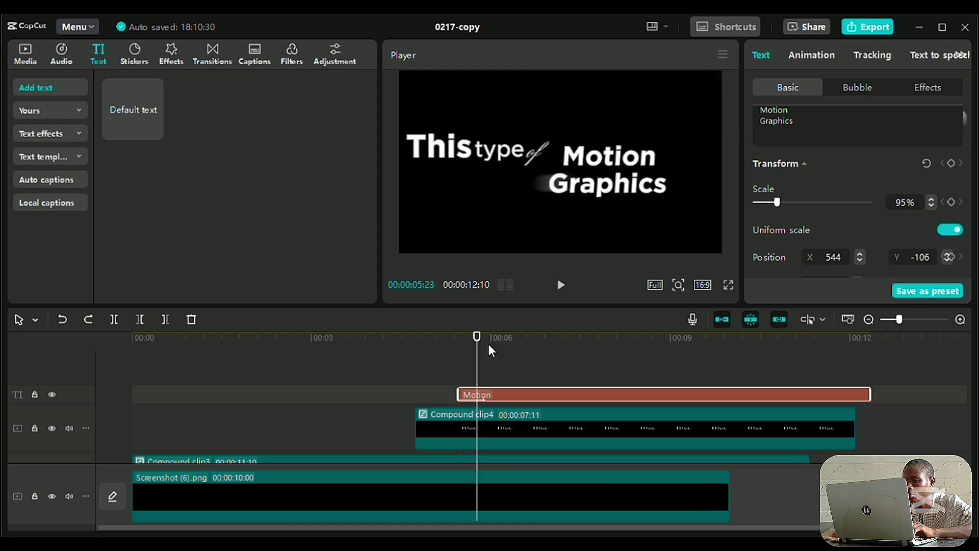
key(Right)
key(Right)
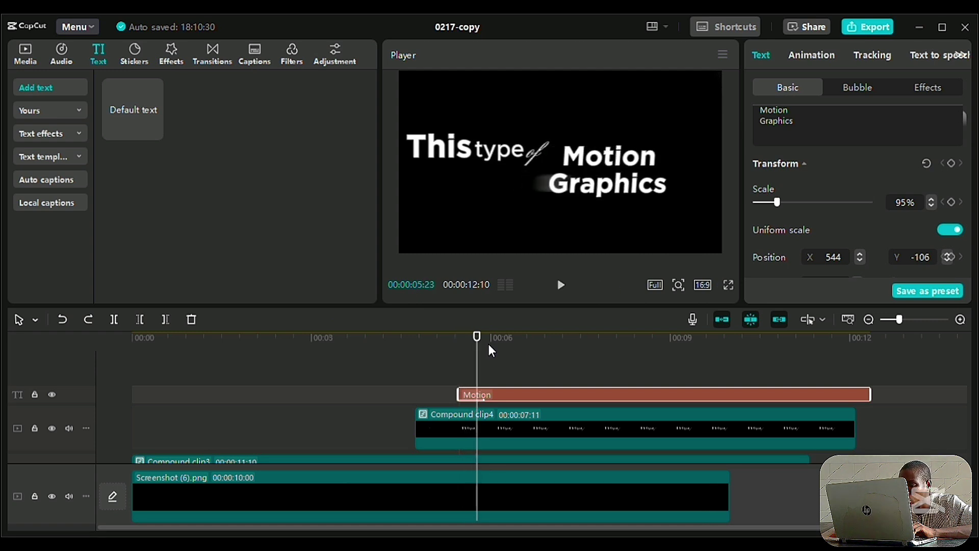
click(950, 165)
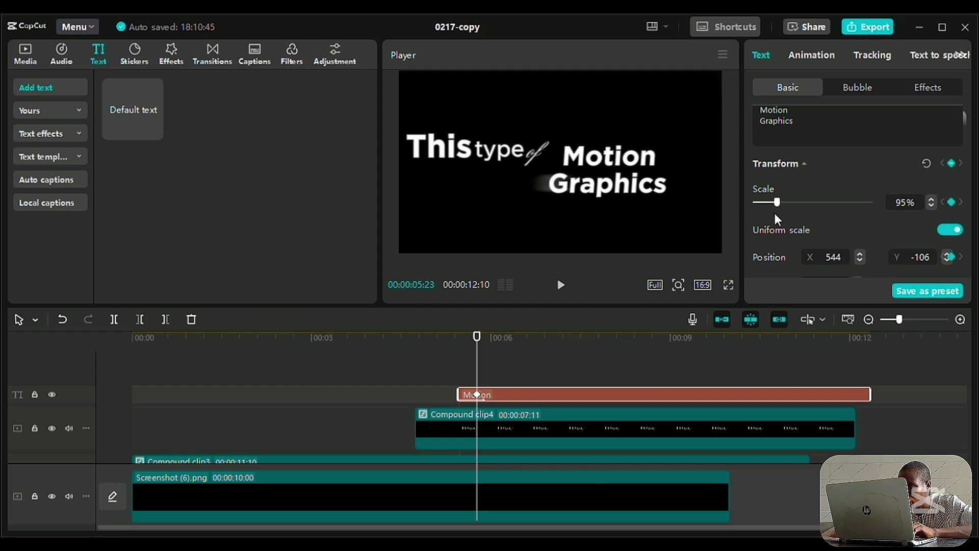
Move the "Motion Graphics" text beneath "This type of" at 00:00:06:01, to X -484 and Y 0, and preview the motion.
key(Right)
key(Right)
key(Right)
key(Right)
key(Right)
key(Right)
key(Right)
key(Right)
key(Right)
key(Right)
key(Right)
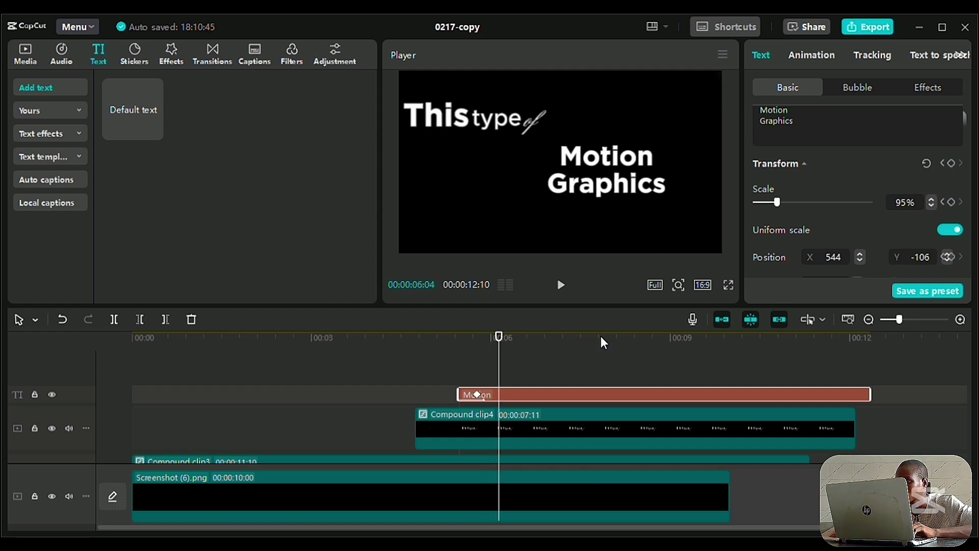
key(Left)
key(Left)
key(Left)
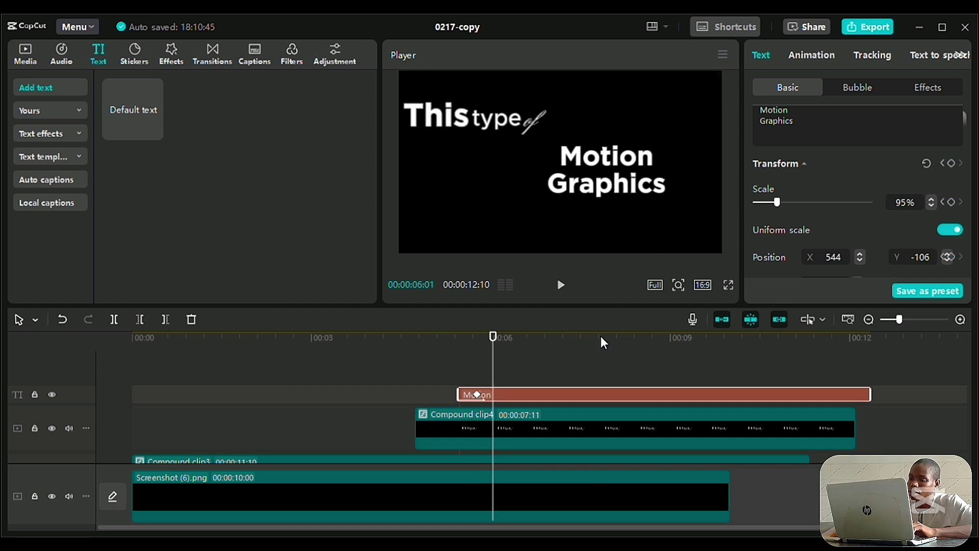
drag(616, 185, 528, 178)
key(Up)
key(Up)
key(space)
key(space)
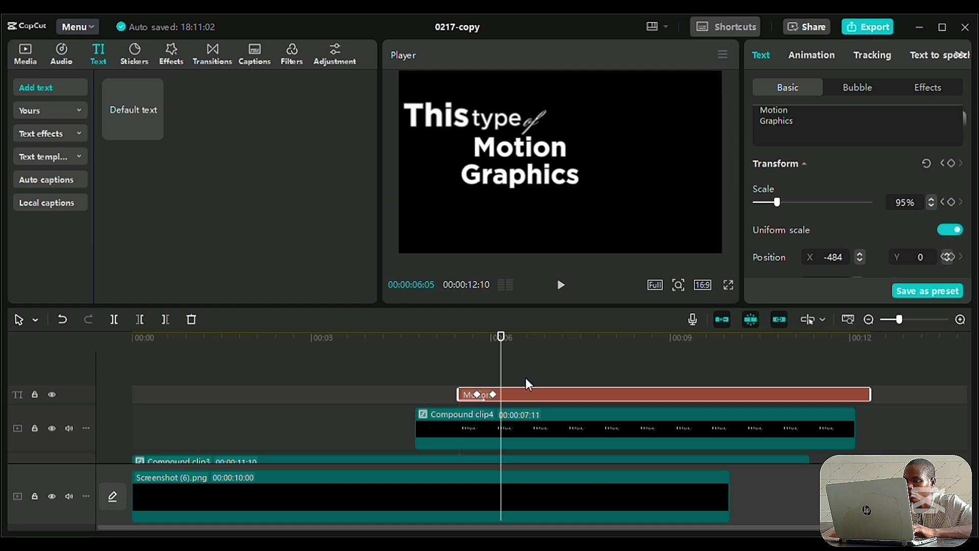
Ease the "Motion Graphics" text's Y position with a smooth curve at both of its keyframes.
key(alt+k)
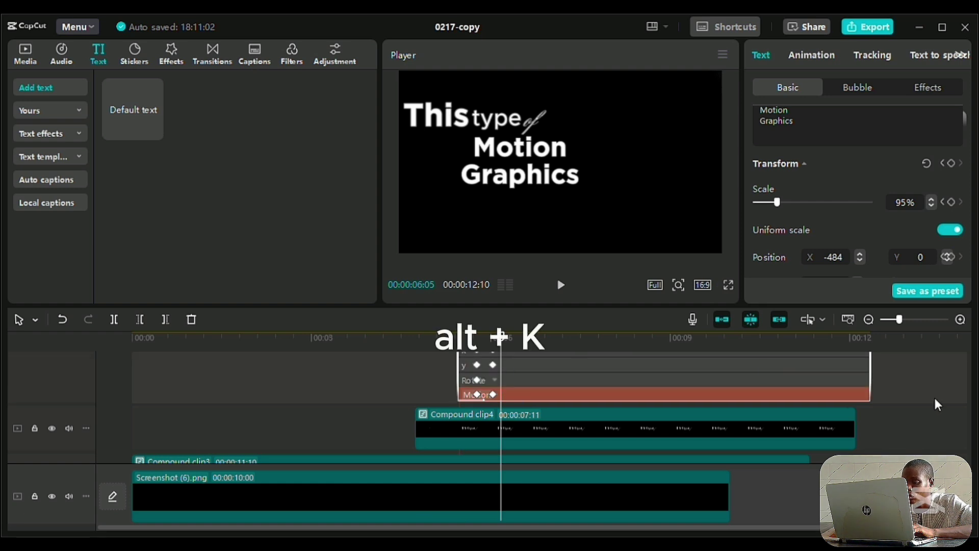
scroll(963, 452, up, 2)
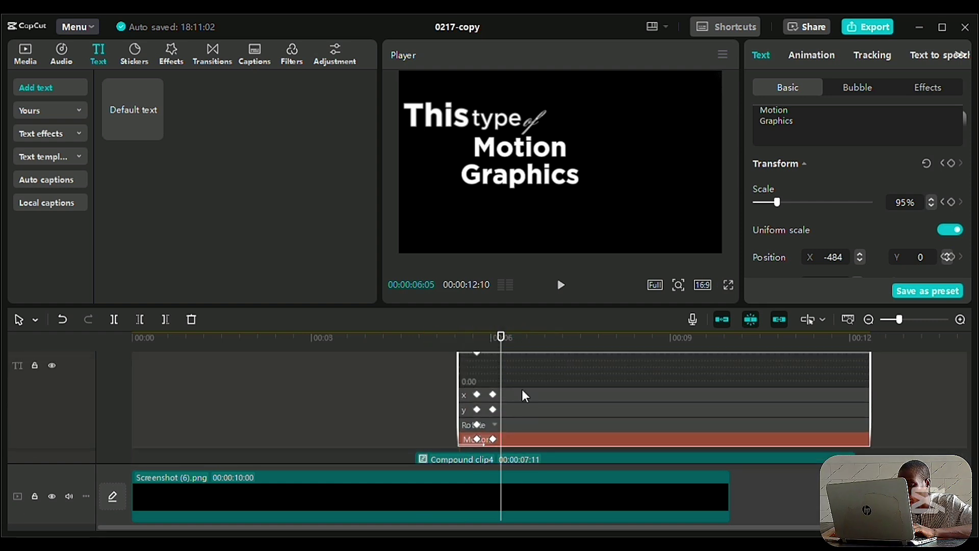
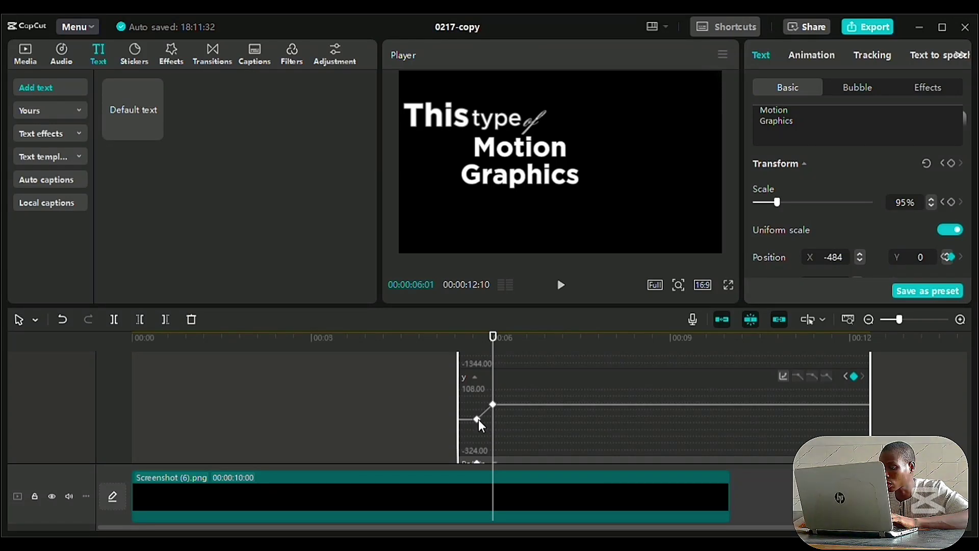
click(477, 419)
click(813, 376)
click(492, 404)
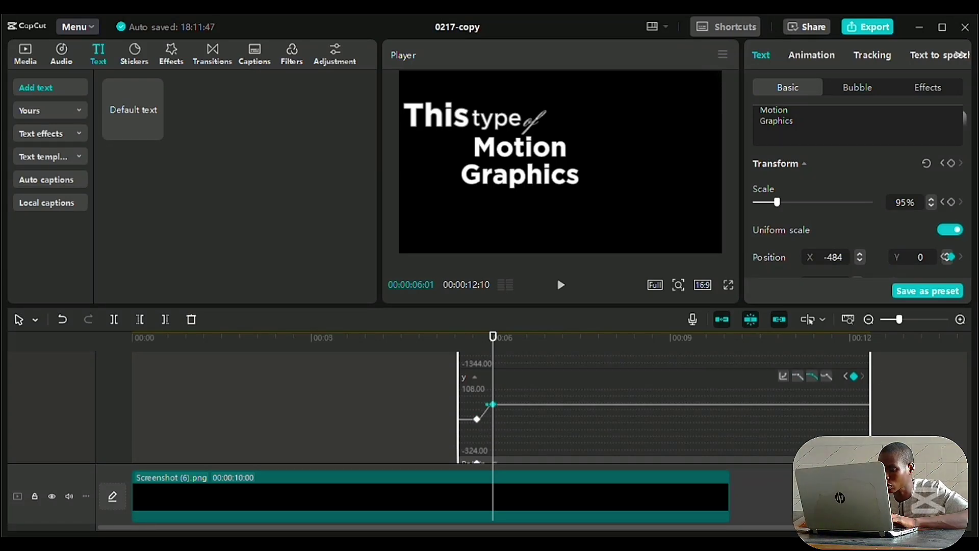
key(alt+k)
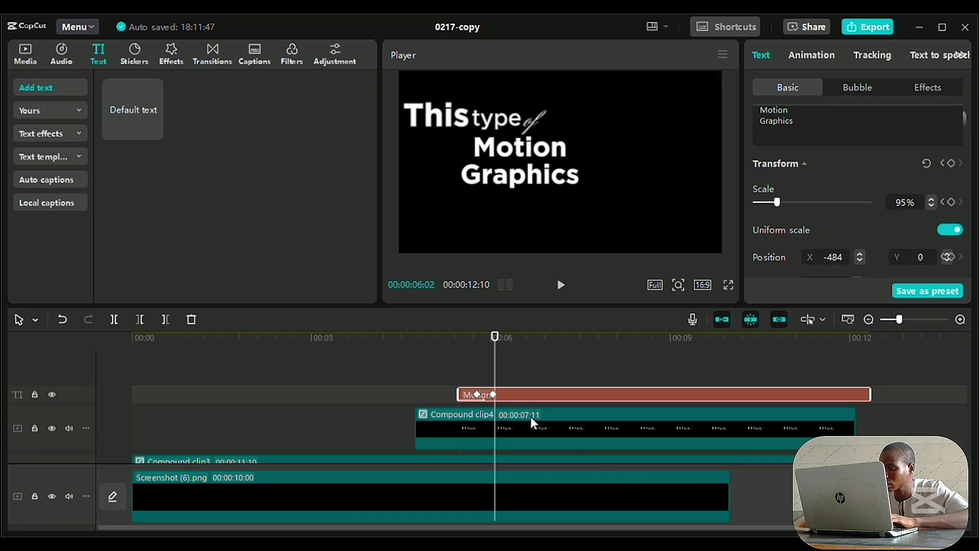
key(space)
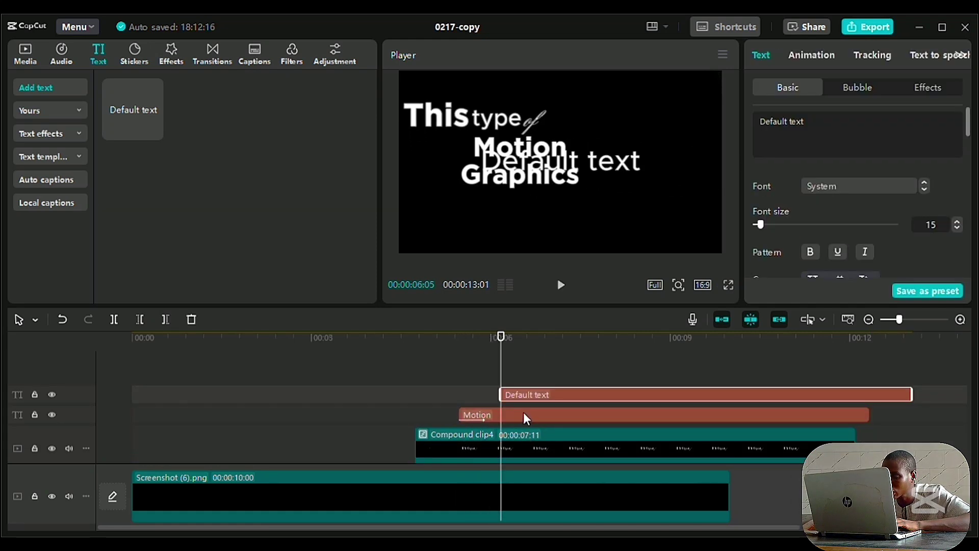
Place the new text at 00:00:06:05 below "Graphics", change its wording to "can" and set its font to Gotham.
drag(590, 175, 561, 201)
click(761, 132)
text(can)
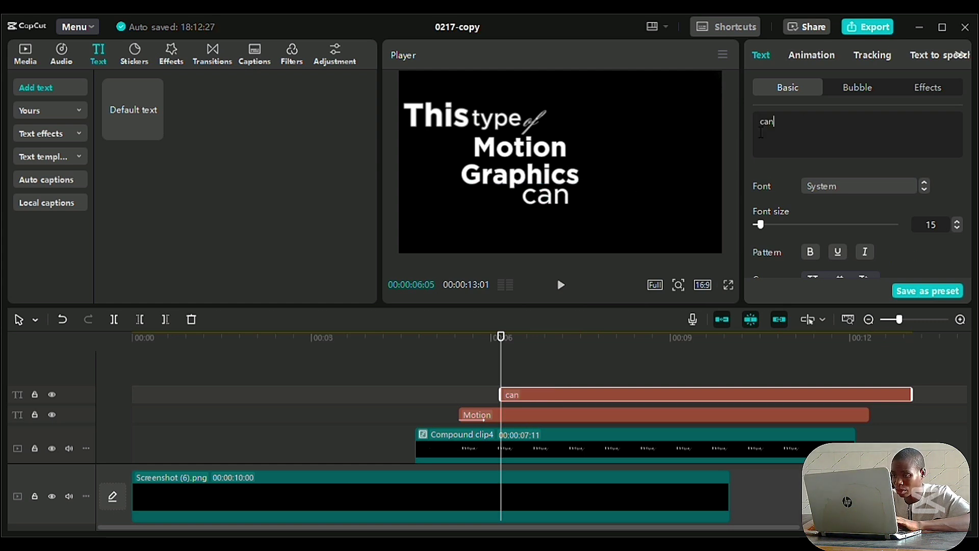
click(923, 188)
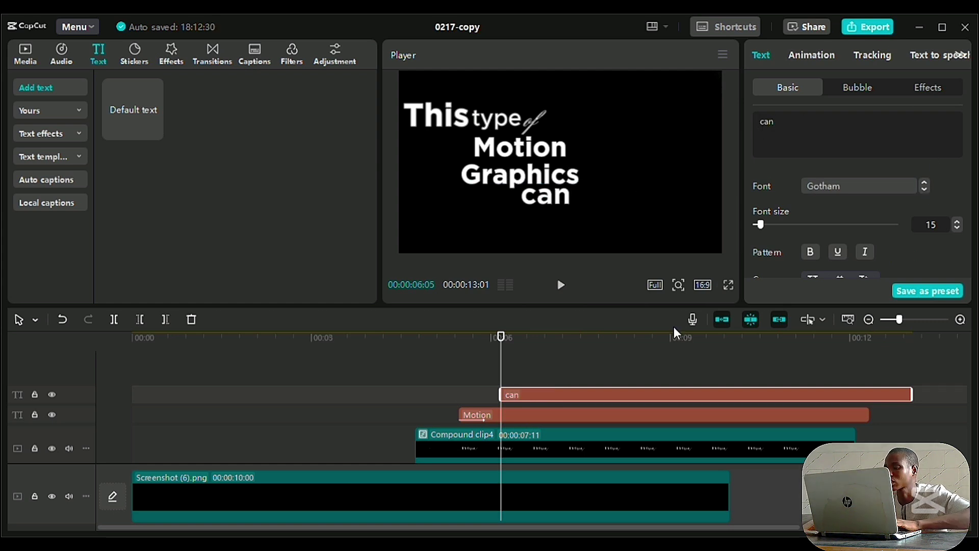
Change the color of the "Motion Graphics" text to green.
click(638, 414)
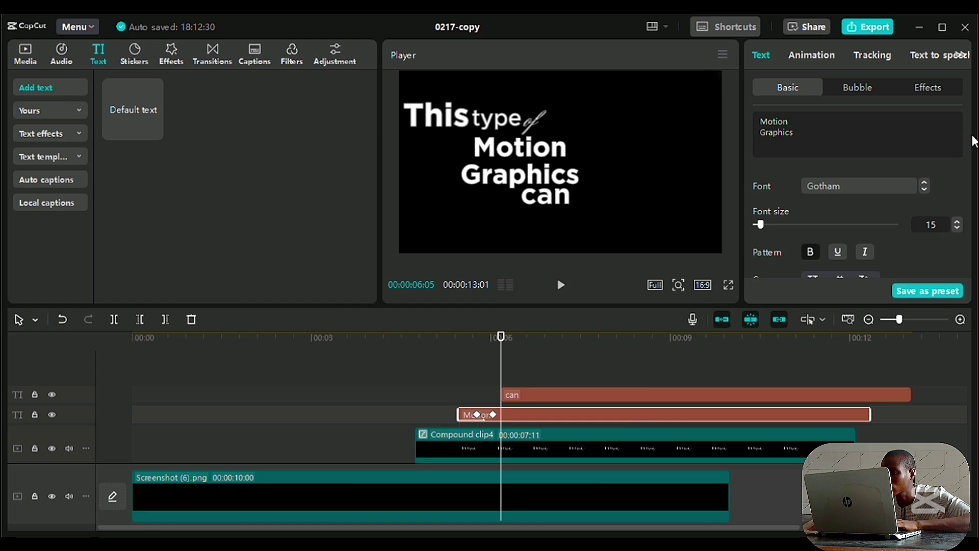
mouse_move(968, 131)
mouse_down()
mouse_move(968, 173)
mouse_move(964, 150)
mouse_up()
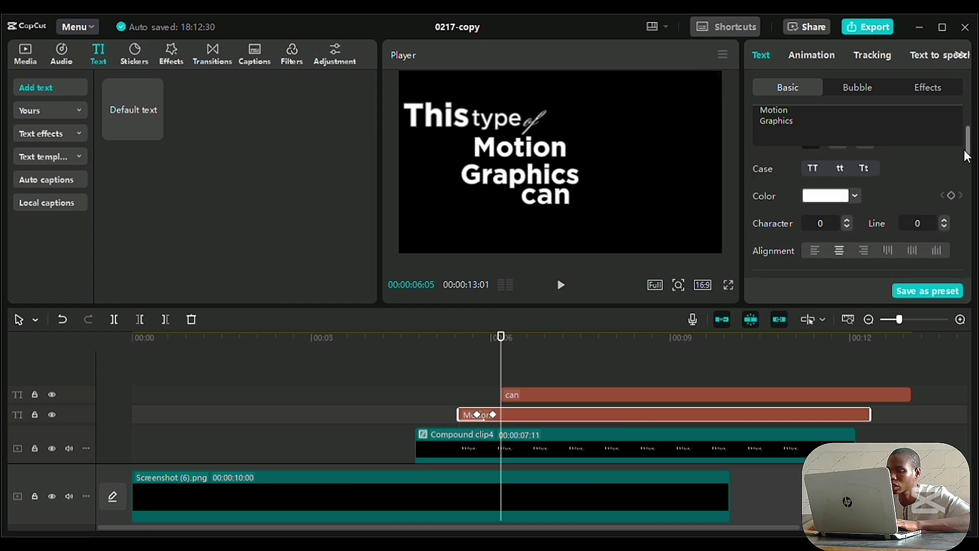
click(857, 193)
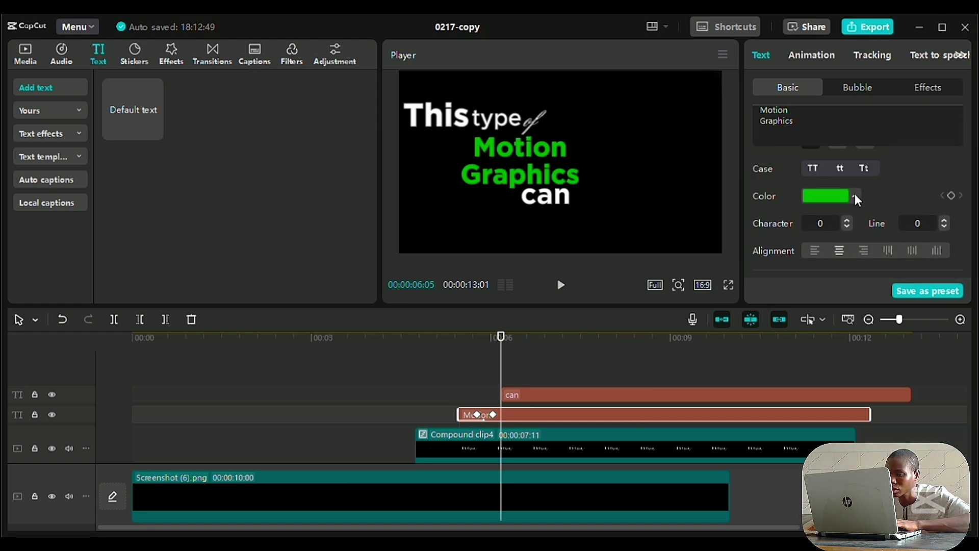
Align the "can" text under the start of "Graphics" and enlarge it slightly.
click(545, 202)
drag(544, 200, 494, 200)
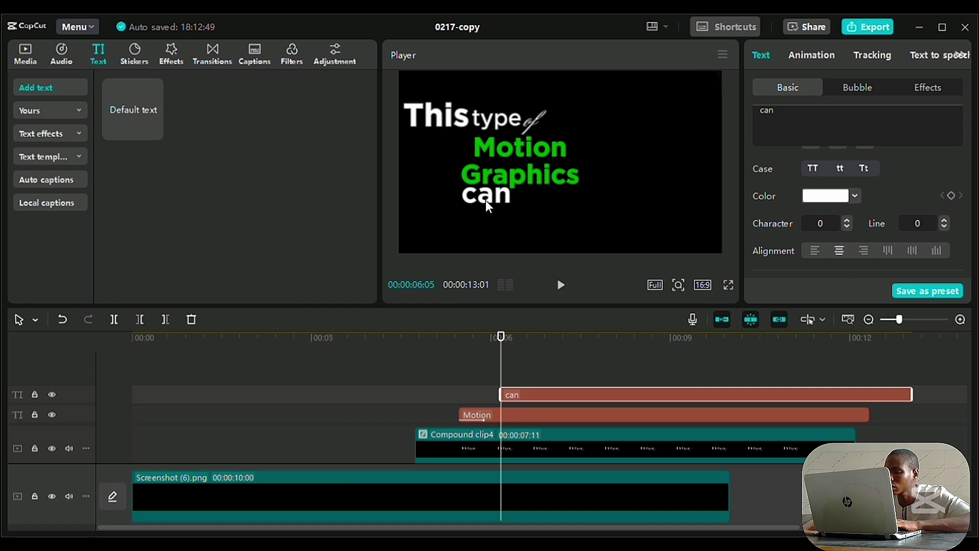
scroll(486, 201, up, 3)
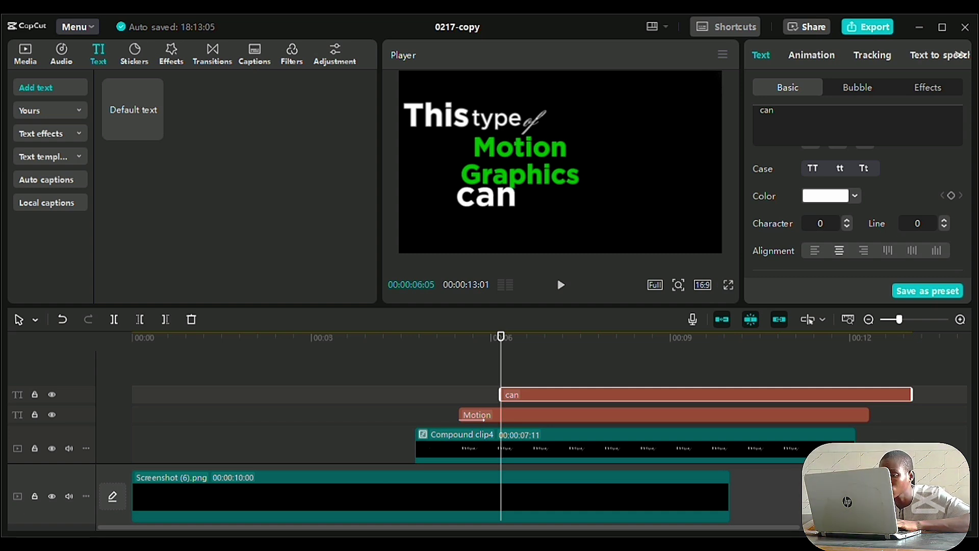
drag(495, 203, 511, 210)
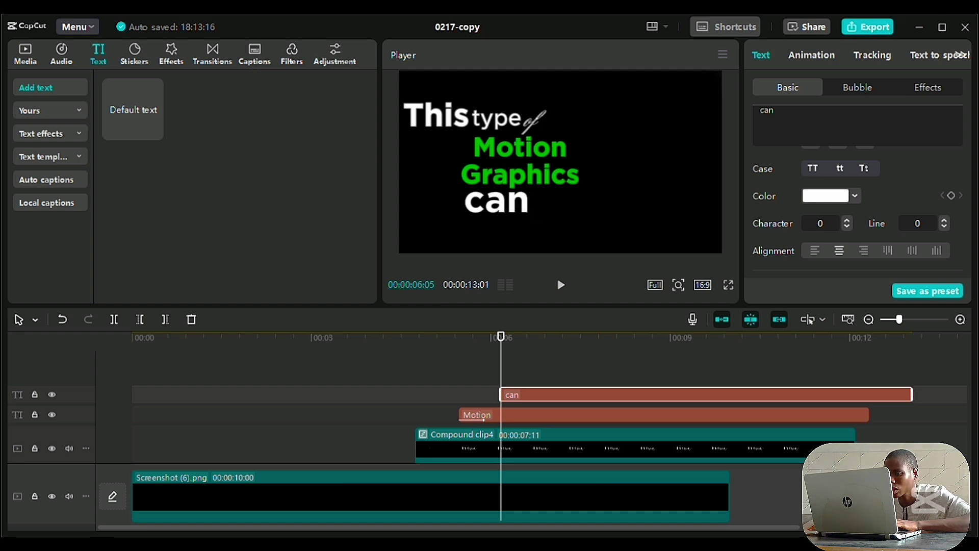
scroll(496, 202, up, 2)
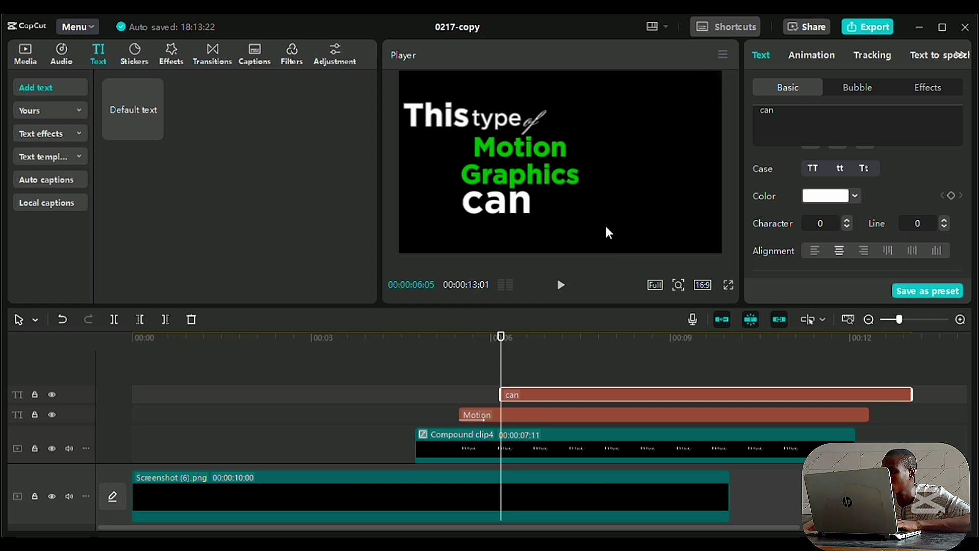
Give the "can" text the Type 2 entrance animation with a duration of 0.4 s.
click(816, 55)
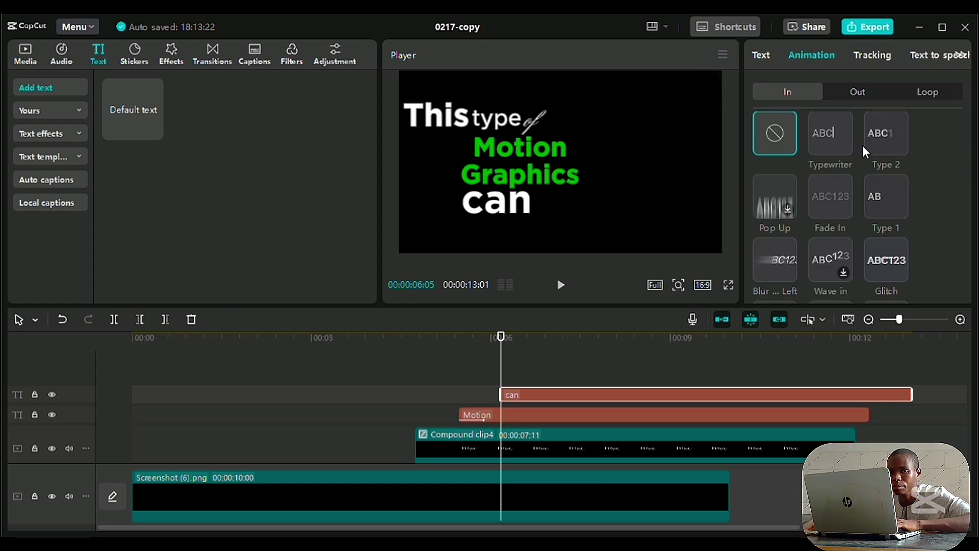
click(888, 137)
click(839, 295)
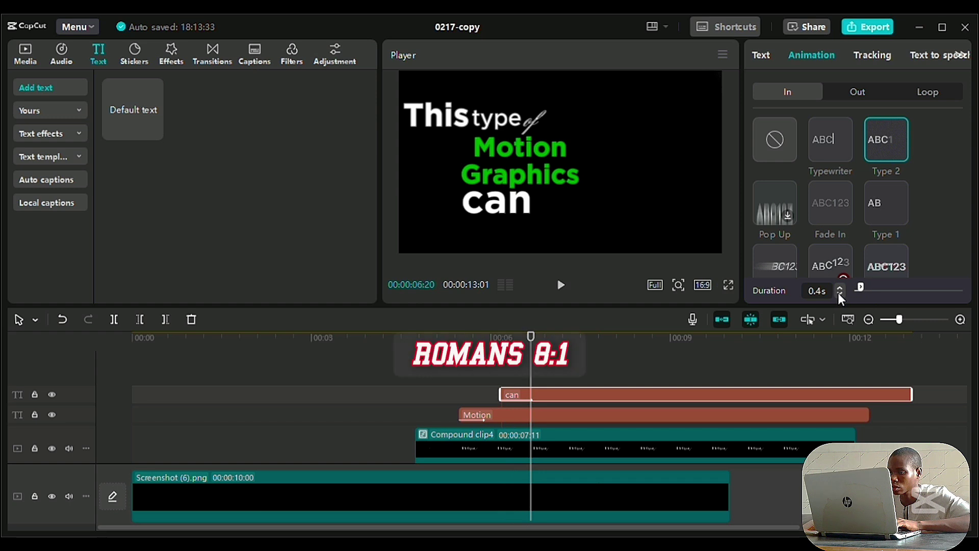
Shorten the entrance animation of the "can" text to less than 0.4 s.
click(840, 294)
click(840, 294)
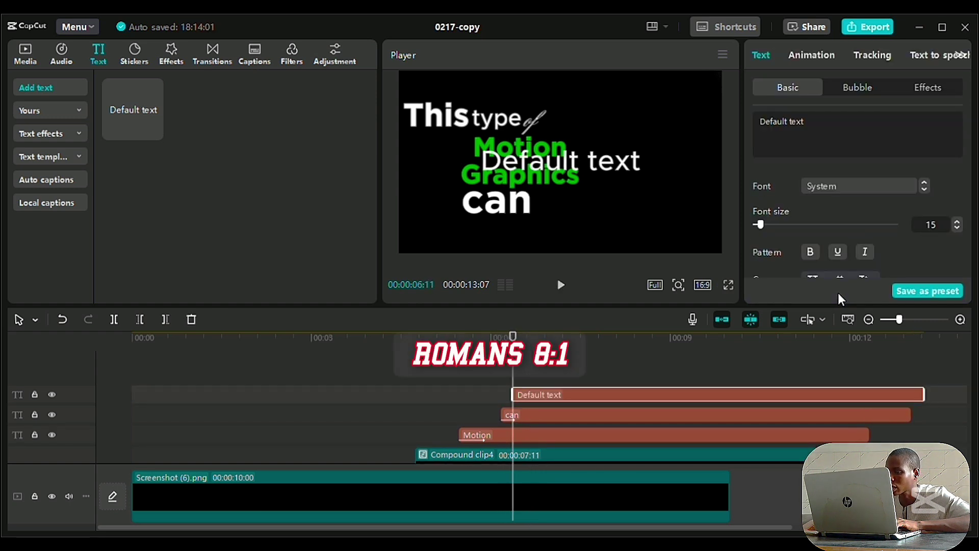
Add a text at 00:00:06:11 beside "can", change its wording to "be" and set its font to Gotham.
drag(593, 172, 644, 211)
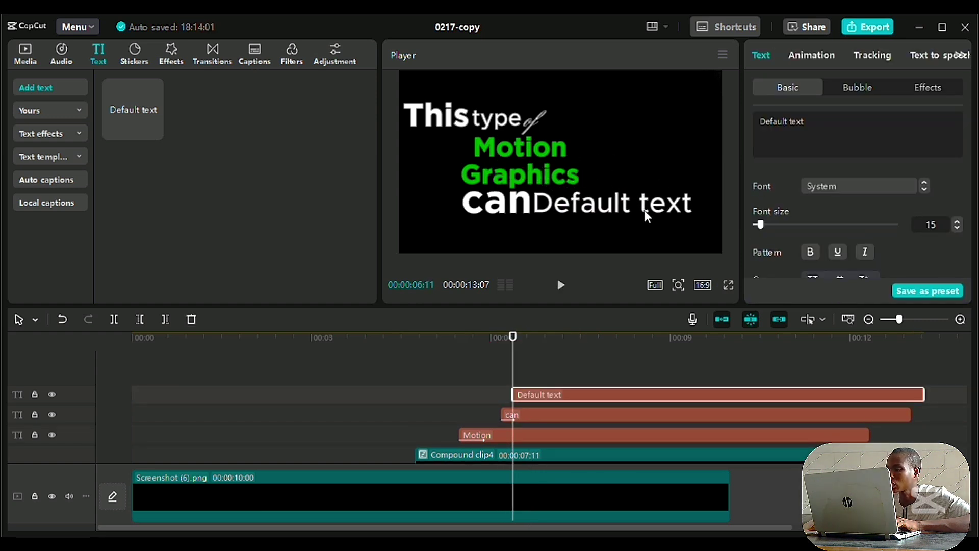
drag(820, 128, 762, 127)
text(be)
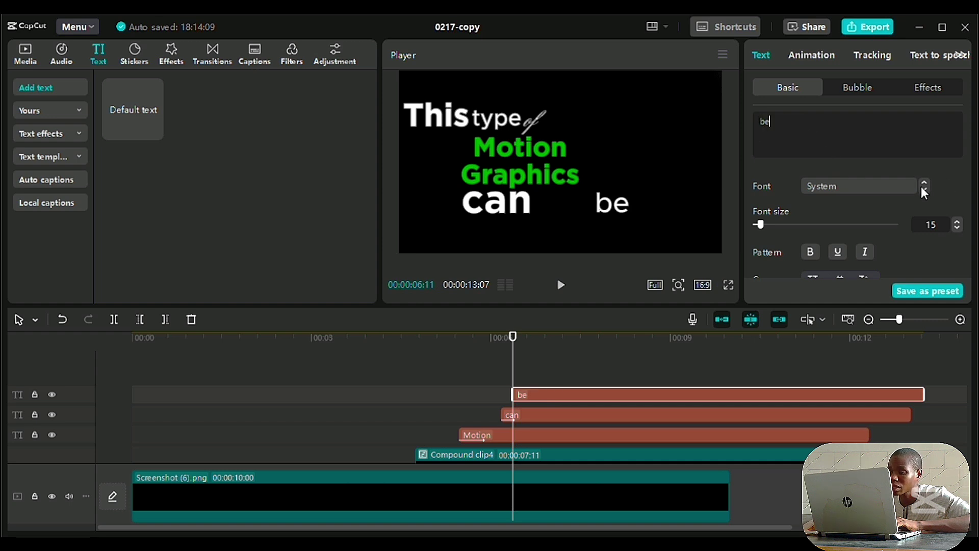
click(925, 191)
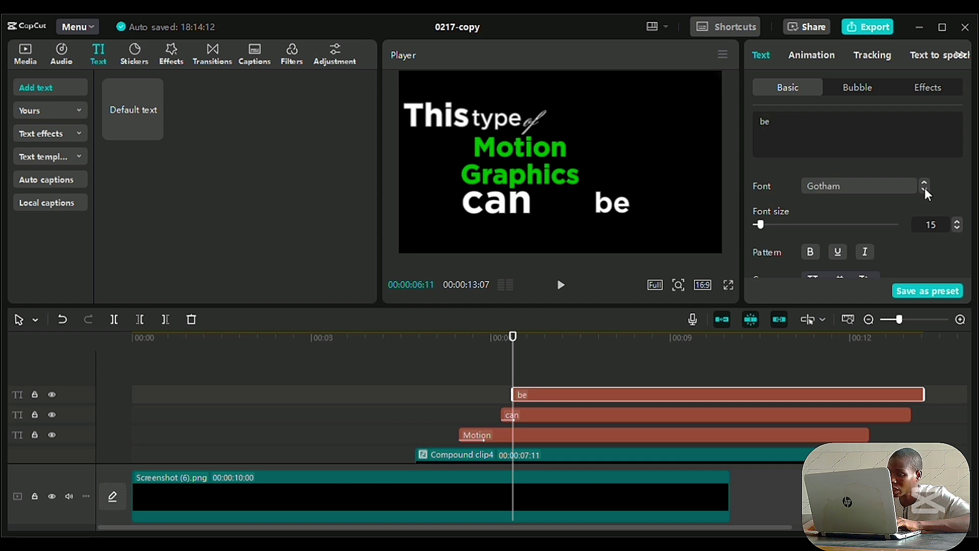
Move the "be" text close to the end of "can" and enlarge it to match the height of "can".
drag(605, 207, 564, 207)
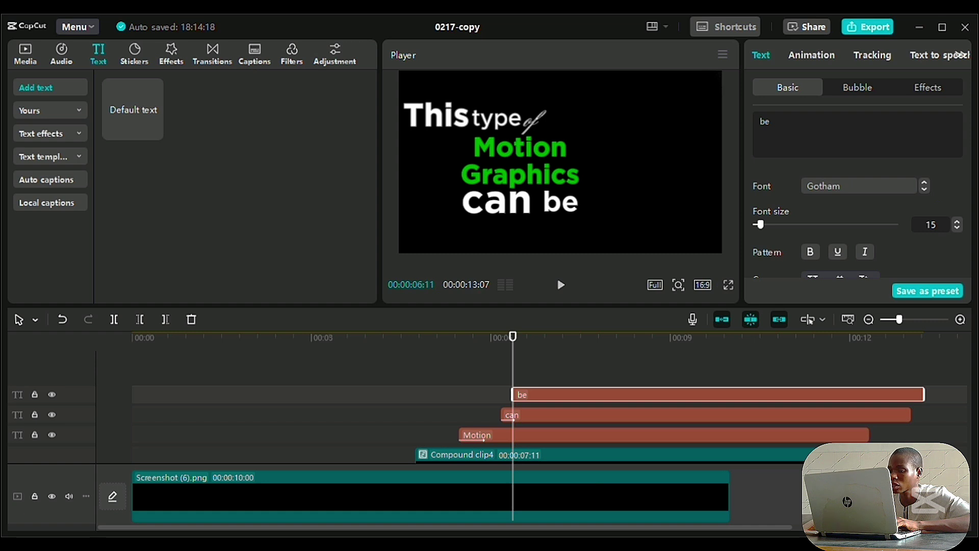
scroll(560, 202, down, 2)
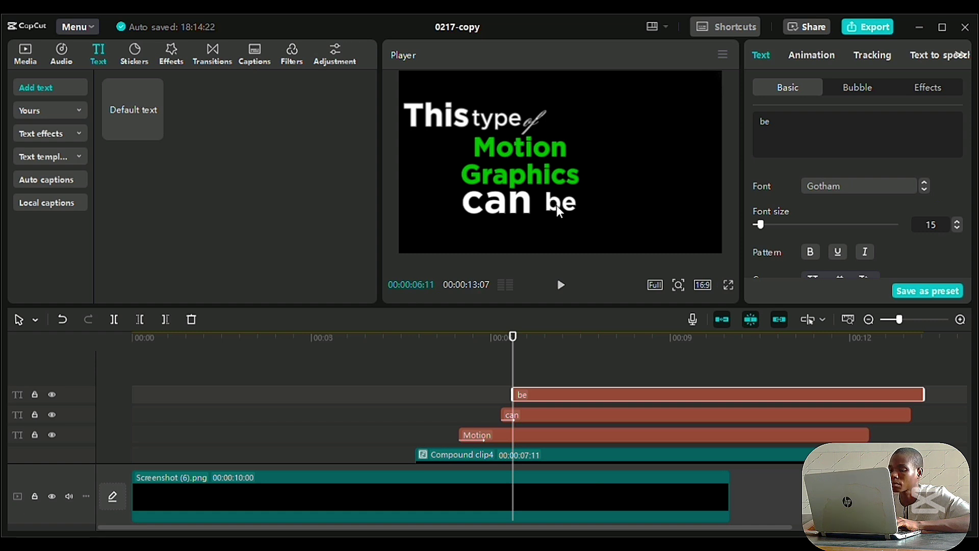
scroll(556, 205, up, 5)
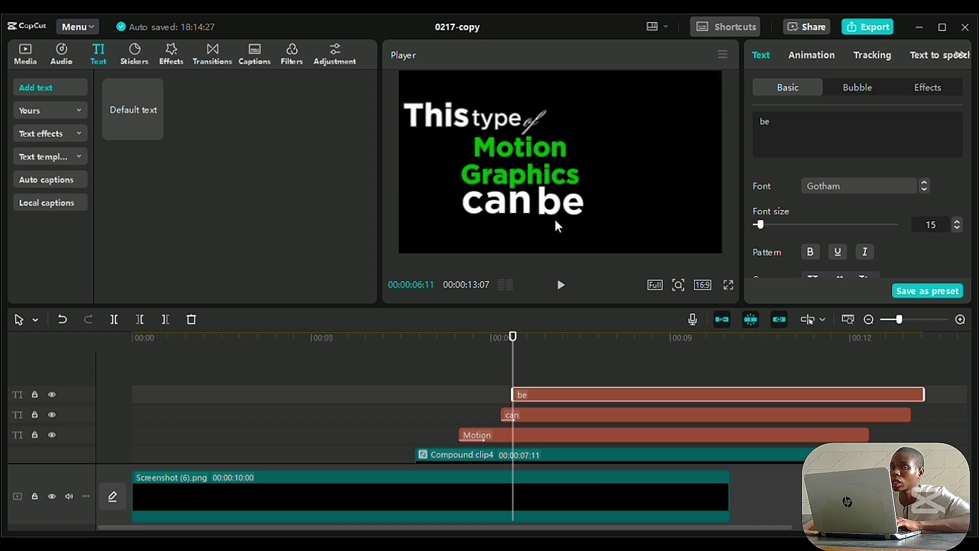
drag(556, 207, 552, 209)
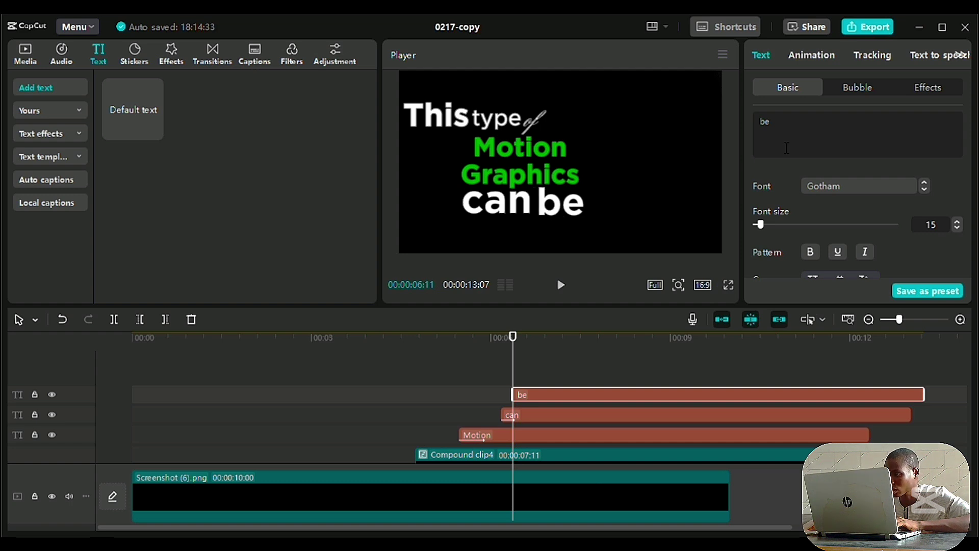
Give the "be" text the Type 2 entrance animation with a duration of 0.2 s.
click(811, 56)
click(874, 140)
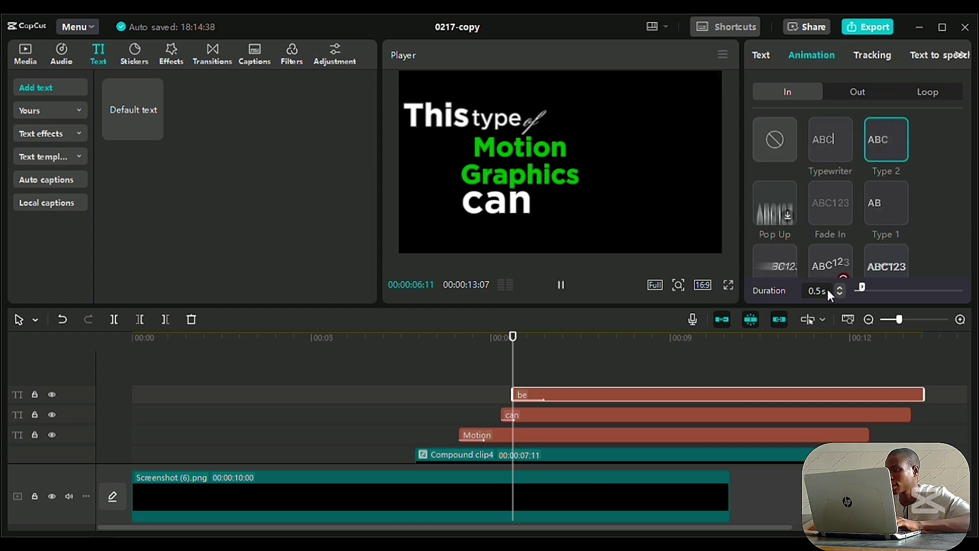
click(839, 294)
click(839, 293)
click(840, 294)
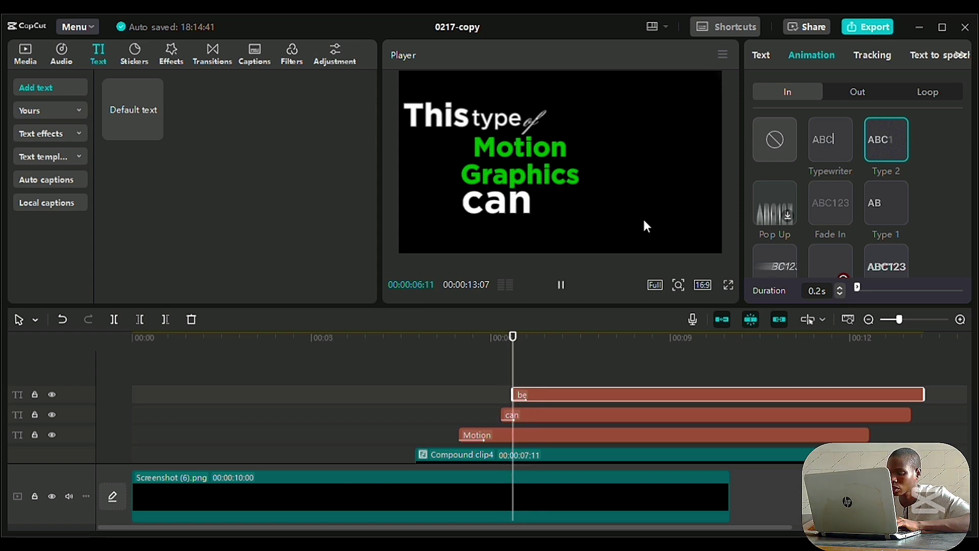
Combine the "Motion Graphics", "can" and "be" texts into a compound clip, and merge it with Compound clip4 into another compound clip.
click(597, 437)
key(alt+g)
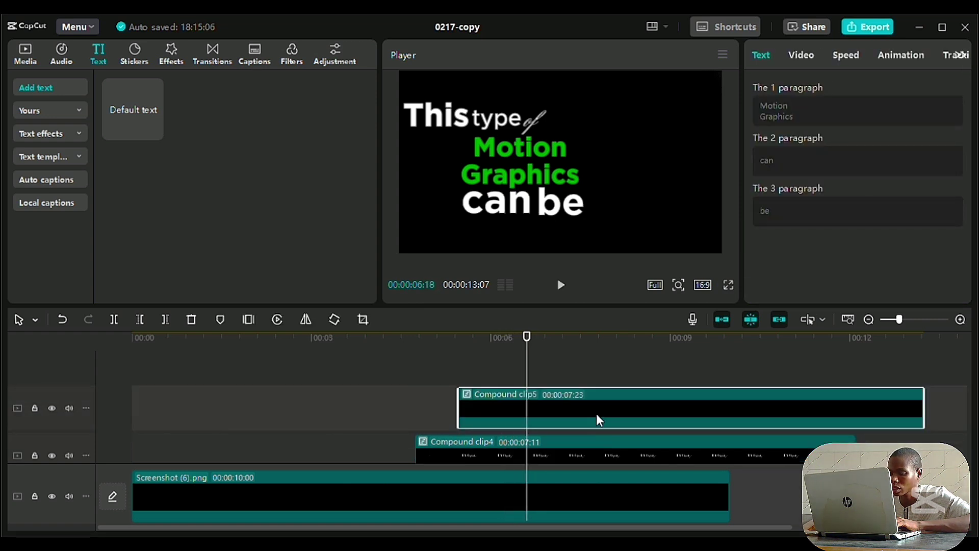
click(597, 457)
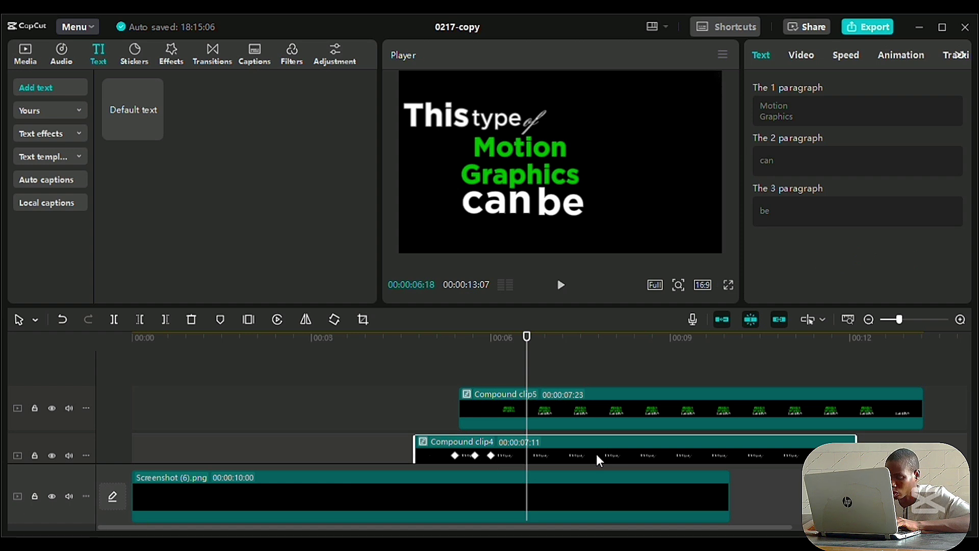
click(603, 426)
key(alt+g)
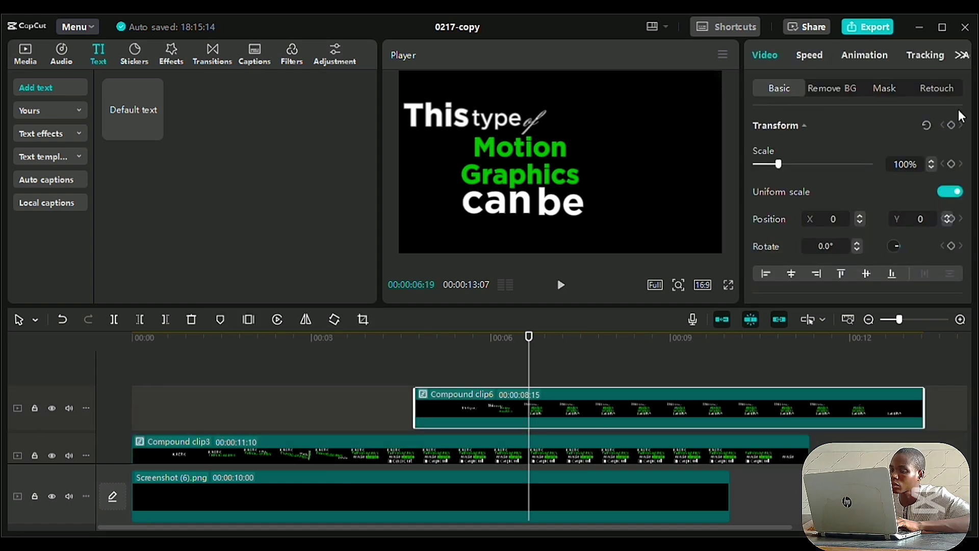
Keyframe the merged compound clip's transform at 00:00:06:19 and move it up to Y position 761 at 00:00:06:29.
click(952, 125)
key(shift+Right)
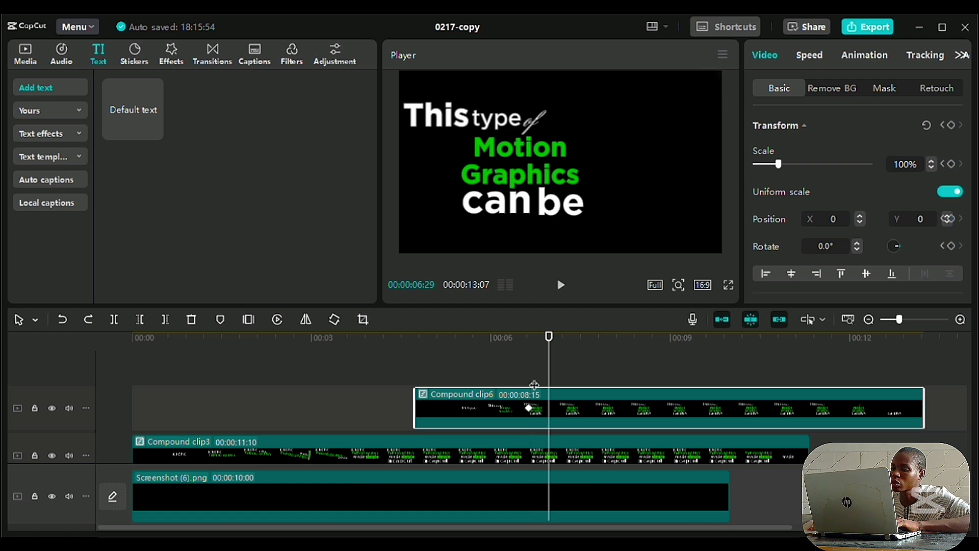
drag(589, 220, 576, 163)
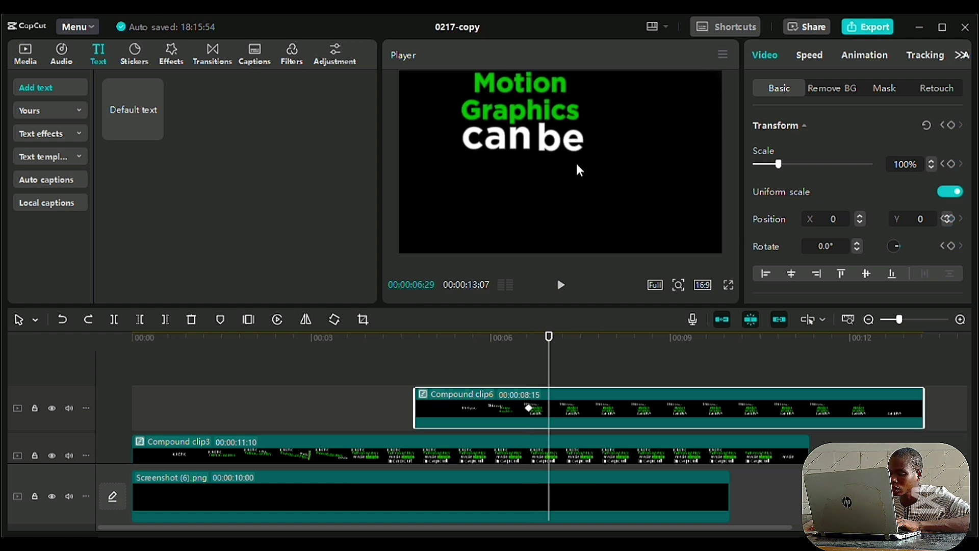
Smooth both Y position keyframes of the merged compound clip into an eased curve in the keyframe graph.
key(alt+k)
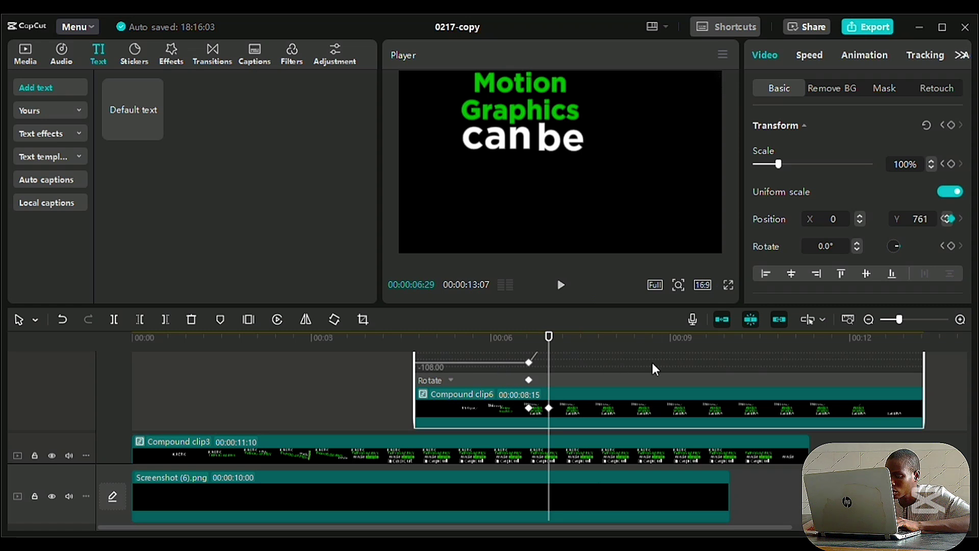
scroll(735, 426, up, 3)
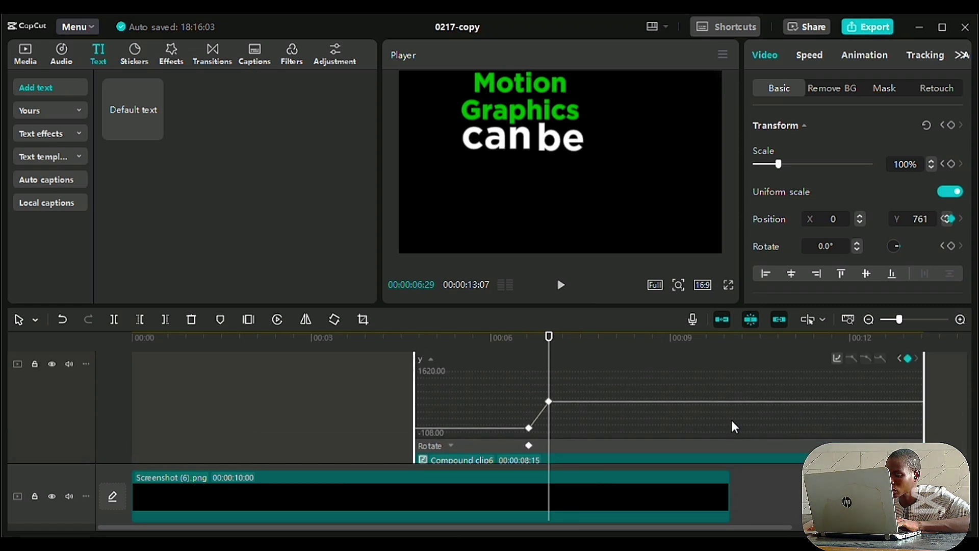
click(529, 427)
click(867, 357)
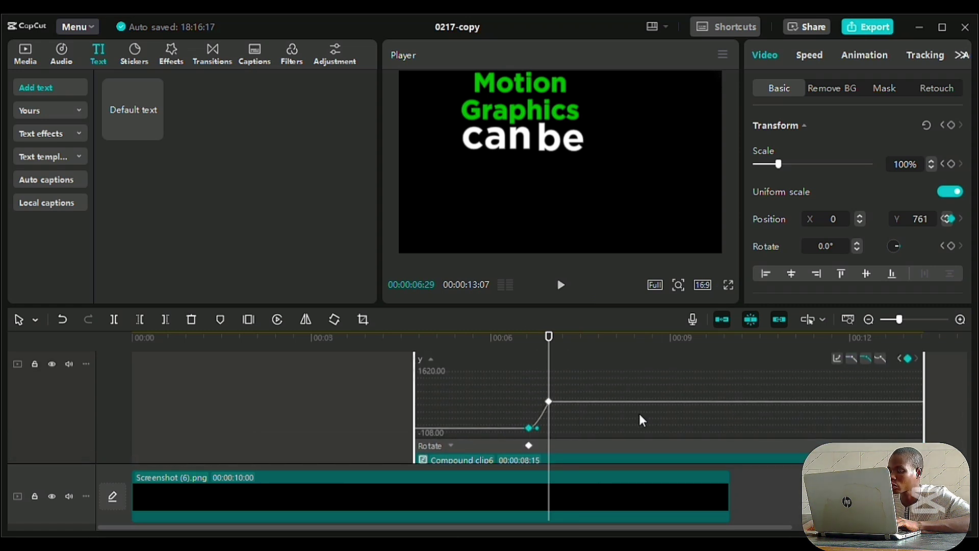
click(868, 359)
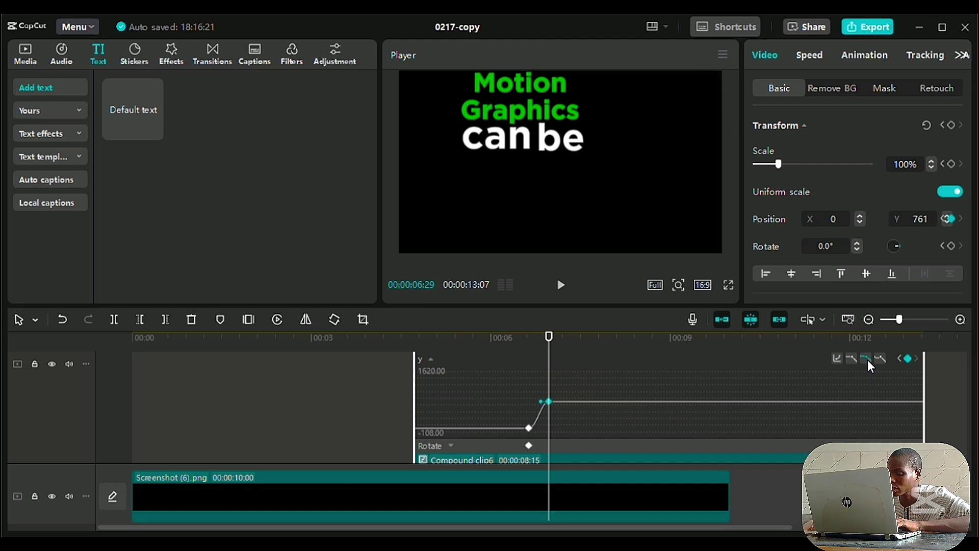
key(alt+k)
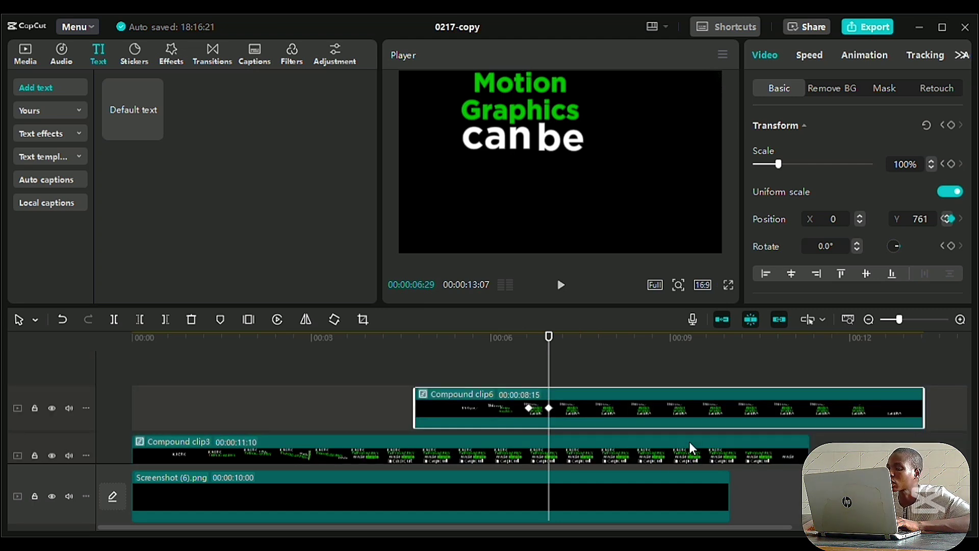
Add a text at 00:00:07:01, change its wording to "challenging" and set its font to Gotham.
key(Right)
key(Right)
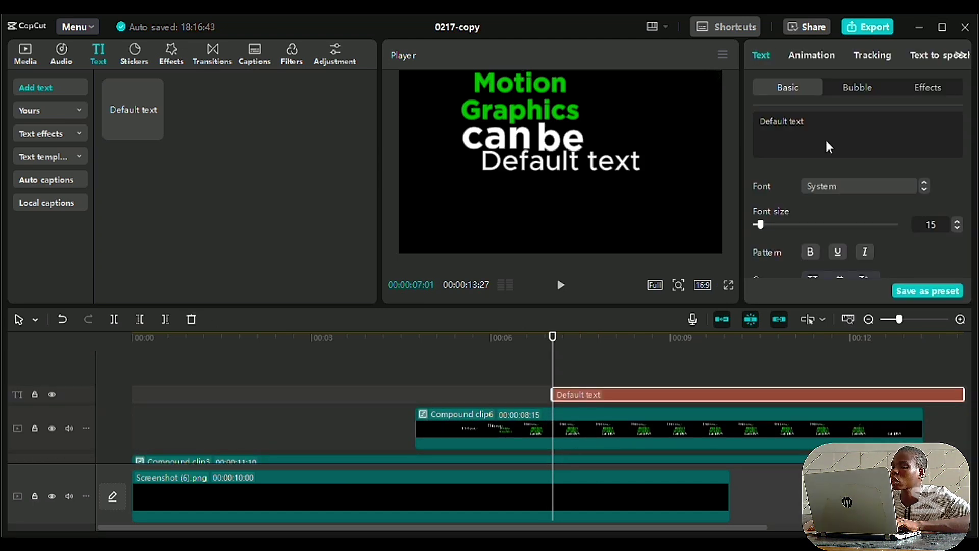
drag(826, 141, 747, 116)
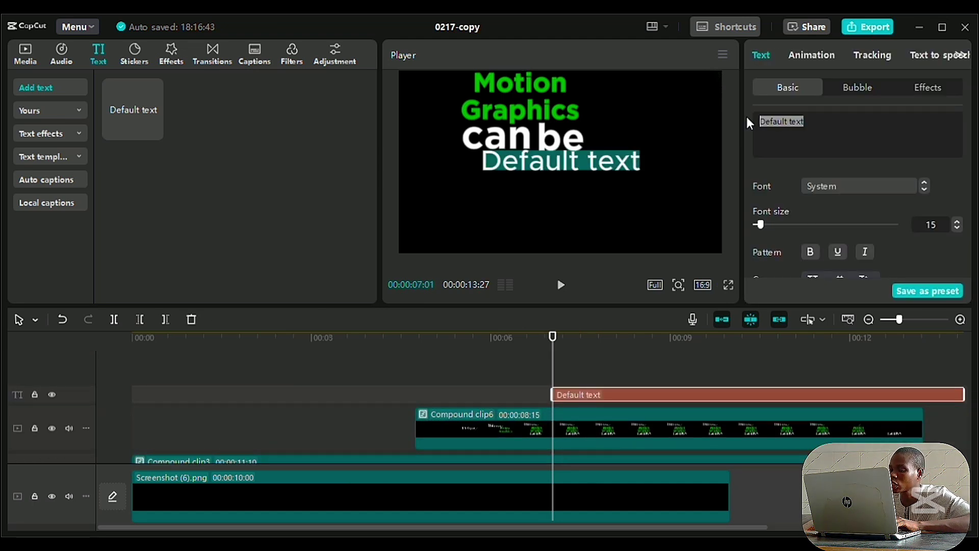
text(challenging)
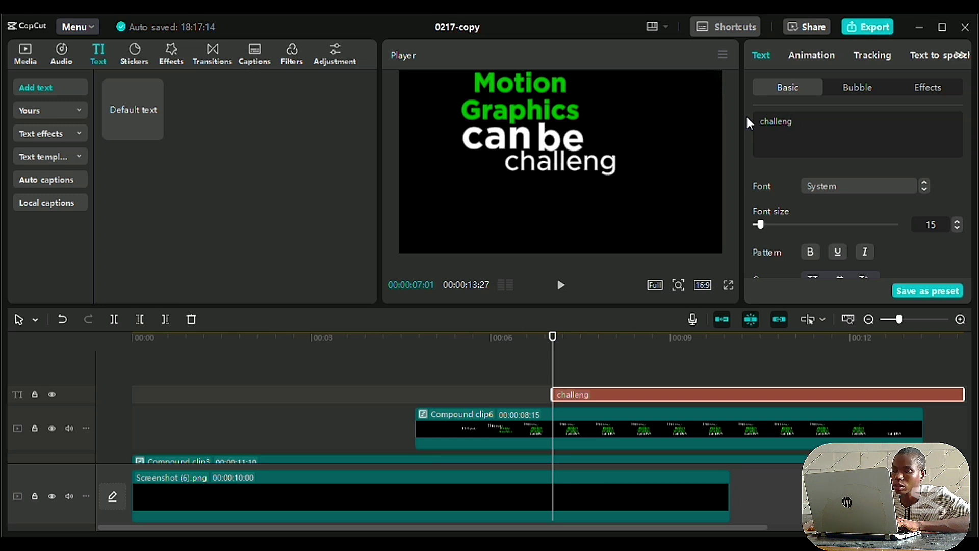
click(925, 189)
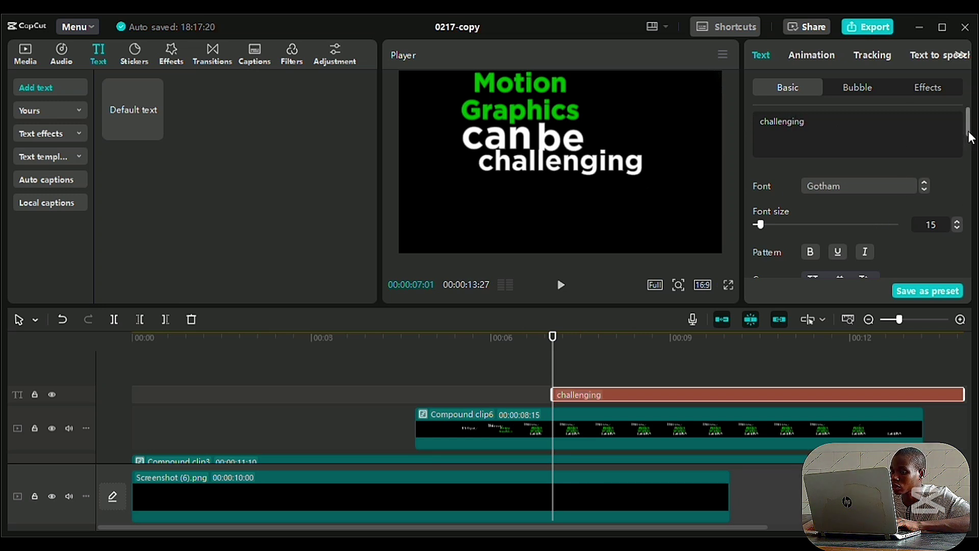
Color the "challenging" text green, enlarge it and position it directly beneath "can be", aligned with the start of "can".
scroll(972, 138, down, 5)
scroll(897, 173, up, 3)
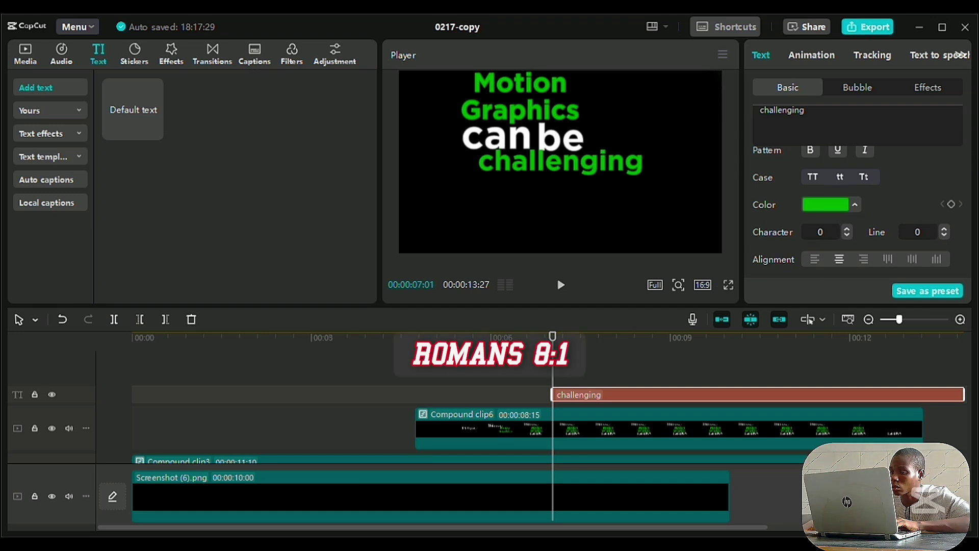
scroll(556, 148, up, 5)
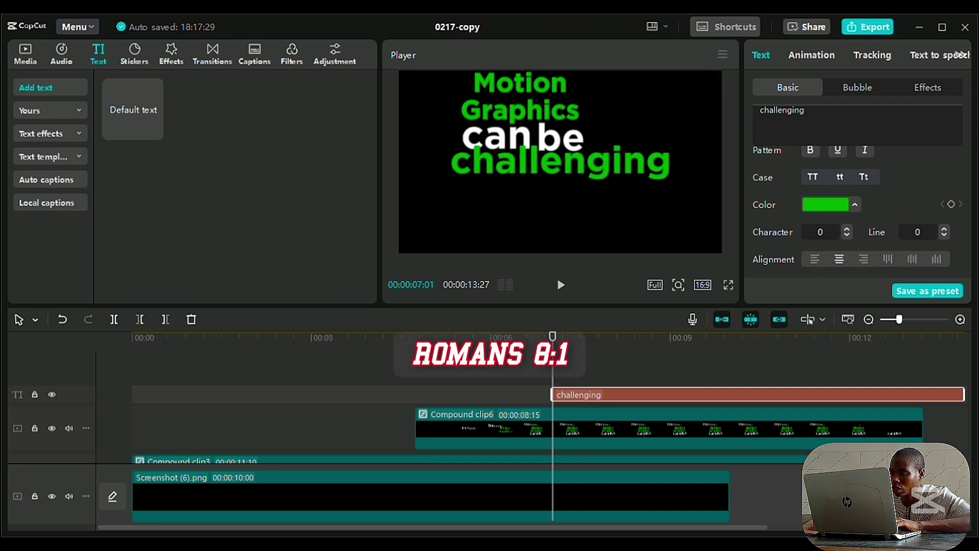
mouse_move(537, 172)
mouse_down()
mouse_move(549, 183)
mouse_move(545, 176)
mouse_up()
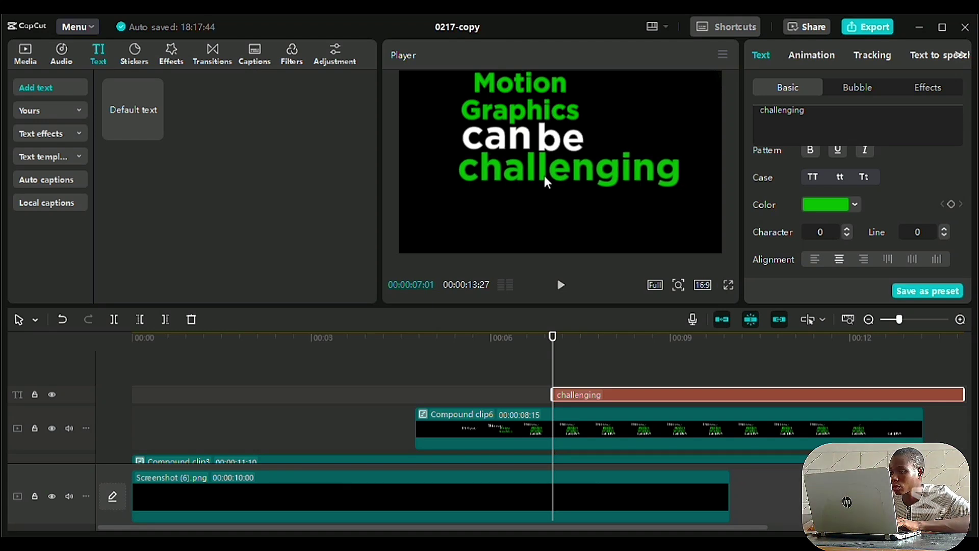
Give the "challenging" text the "Blur ... Left" entrance animation with a duration of 0.2 s.
click(814, 55)
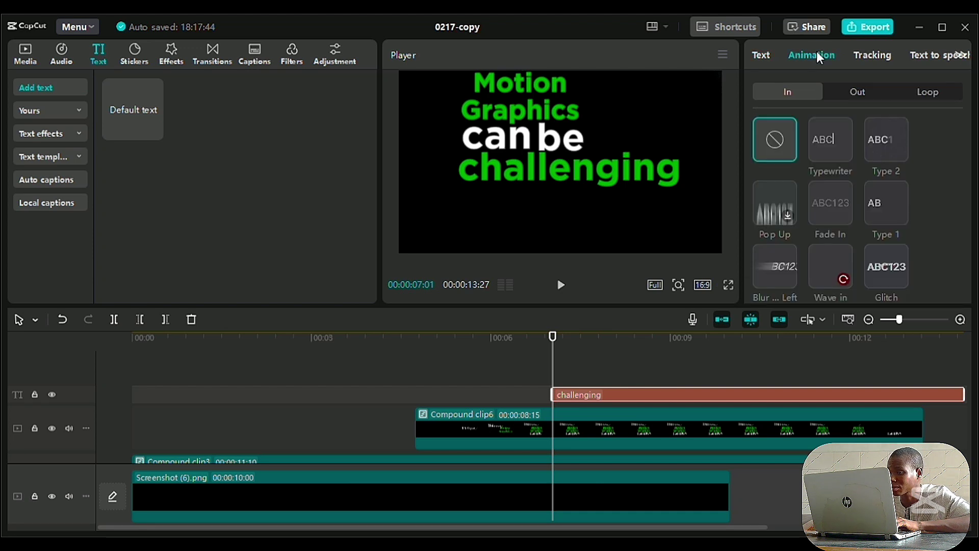
click(772, 280)
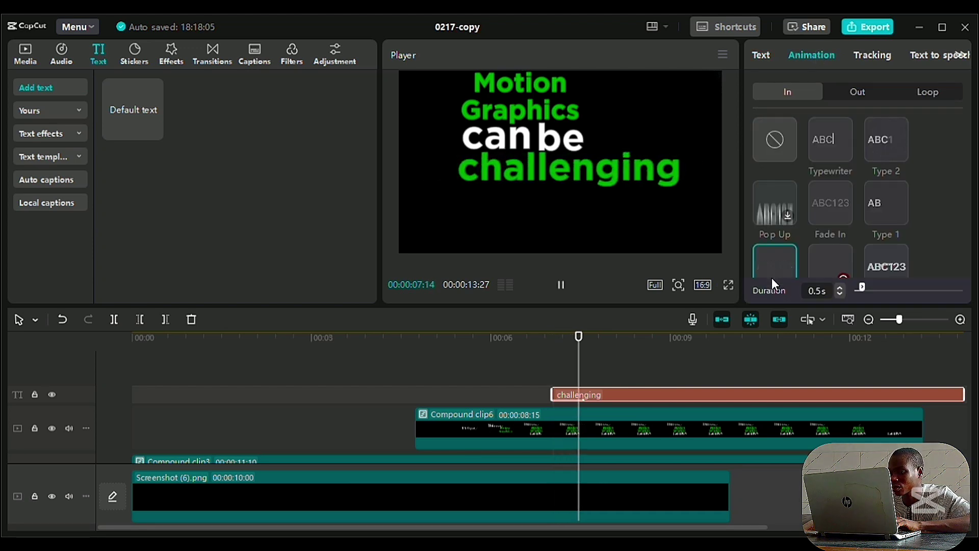
click(839, 294)
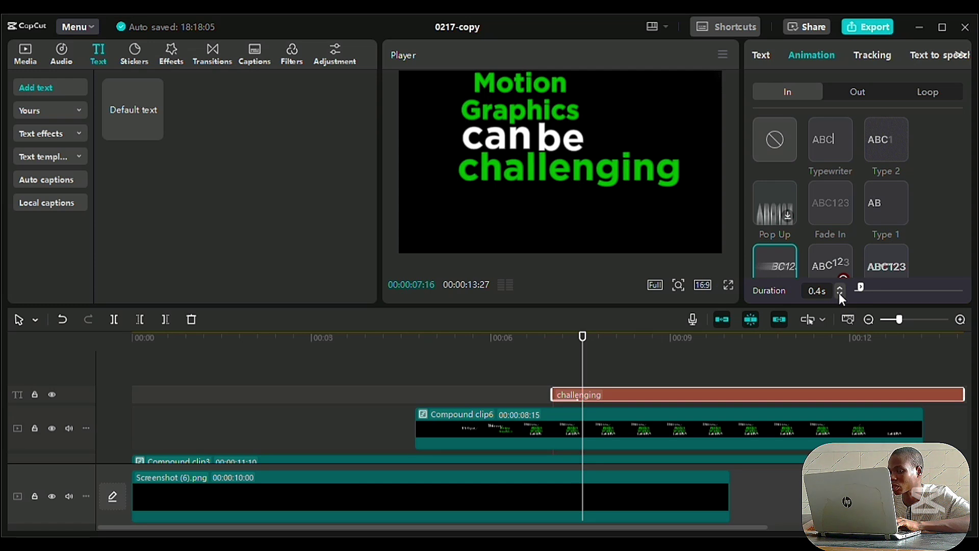
click(839, 294)
click(839, 294)
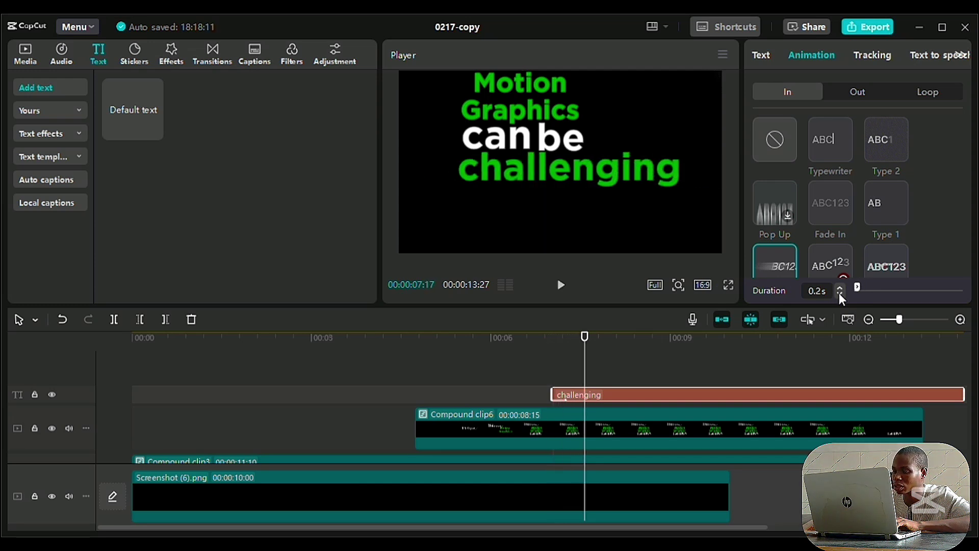
click(840, 292)
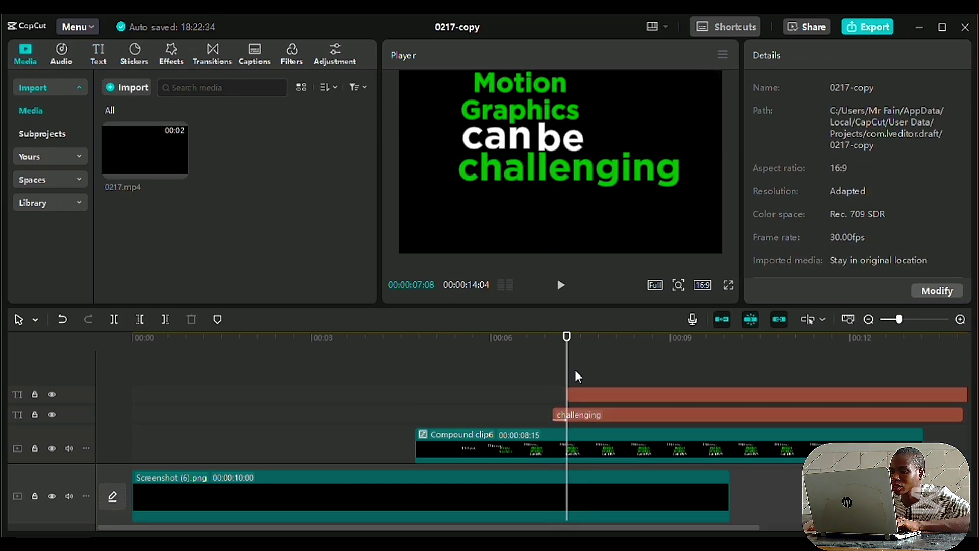
Place the new text at 00:00:07:08 below "challenging" and change its wording to "but".
click(592, 394)
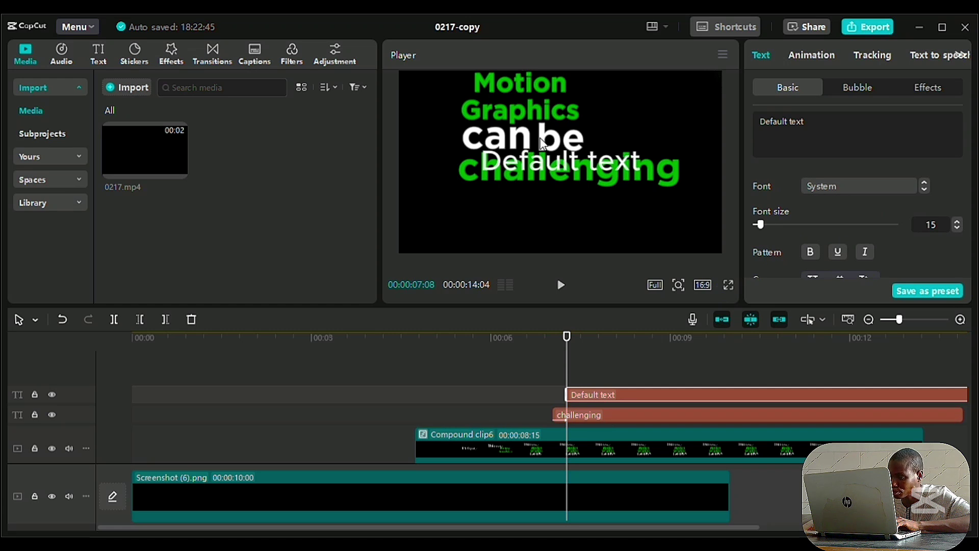
drag(557, 163, 573, 213)
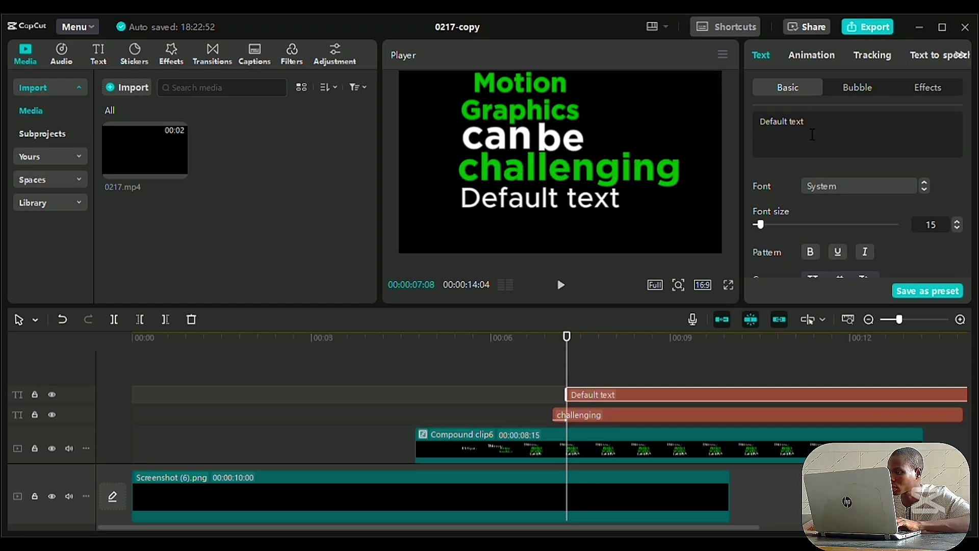
drag(813, 135, 759, 134)
text(but)
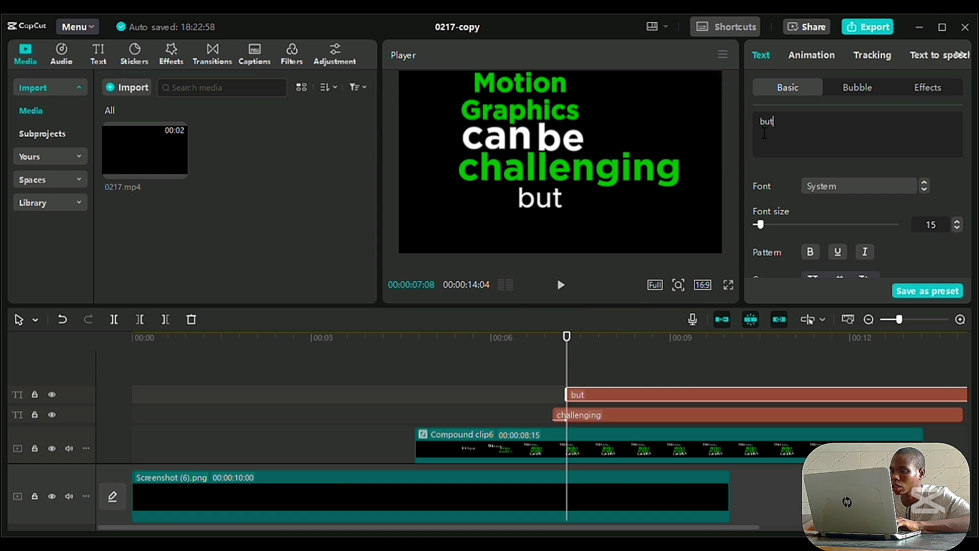
Set the "but" text's font to Gotham and position it immediately before "challenging" on the same line.
click(925, 189)
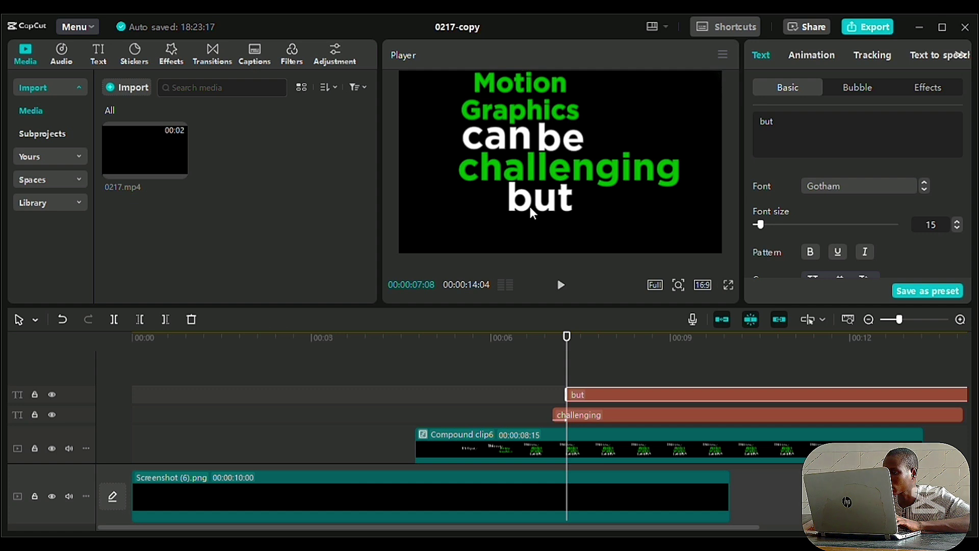
drag(530, 206, 491, 197)
drag(449, 173, 423, 181)
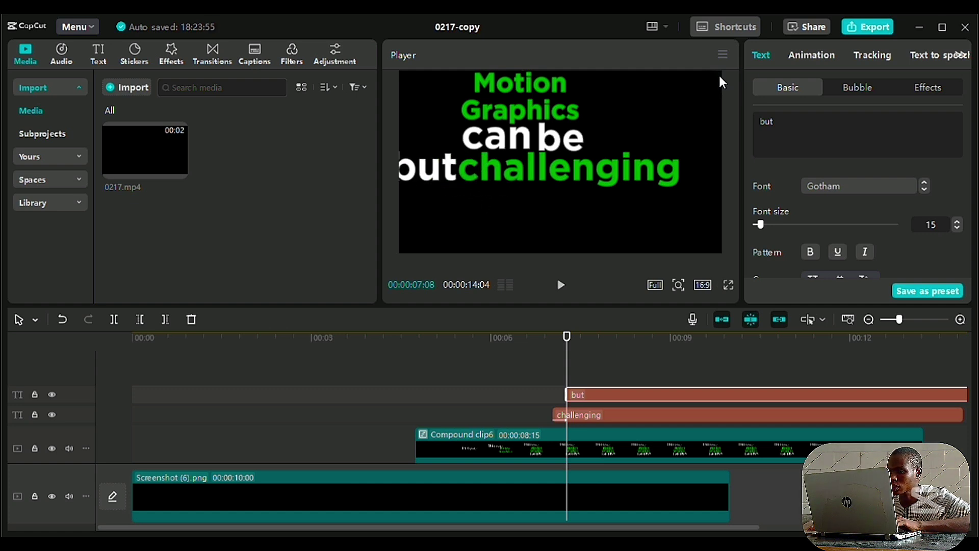
Give the "but" text the Fade In entrance animation with a duration of 0.2 s.
click(809, 56)
click(833, 199)
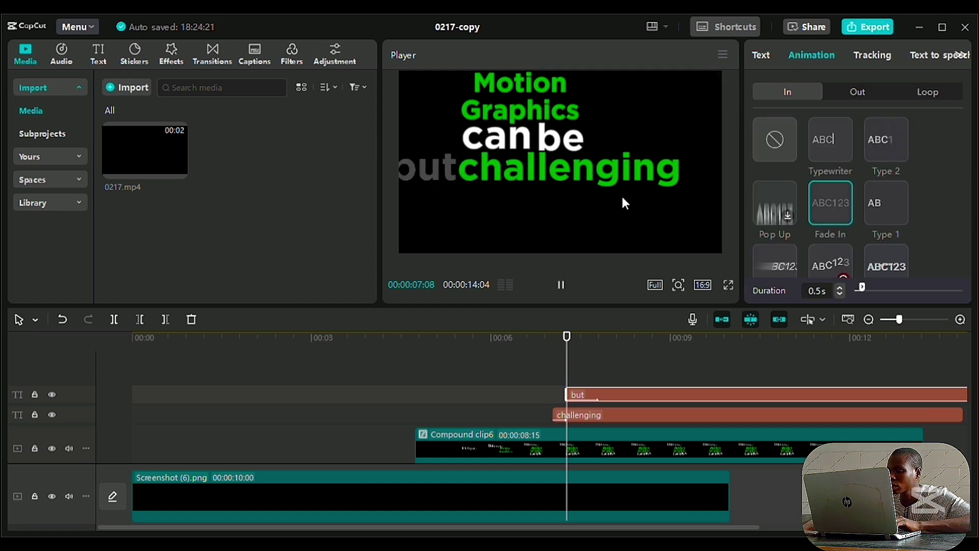
click(840, 293)
click(841, 293)
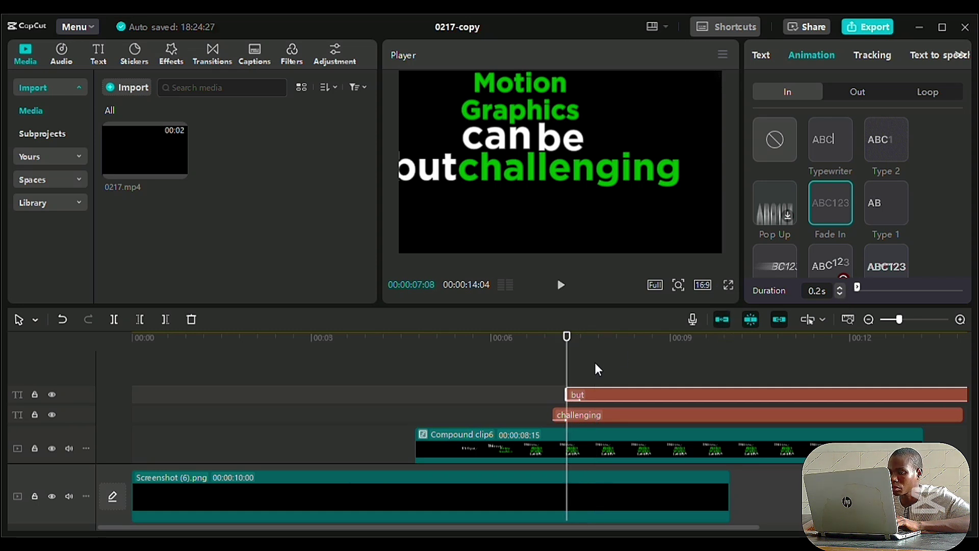
Add a Transform keyframe to the "but" text at 00:00:07:13.
key(Right)
key(Right)
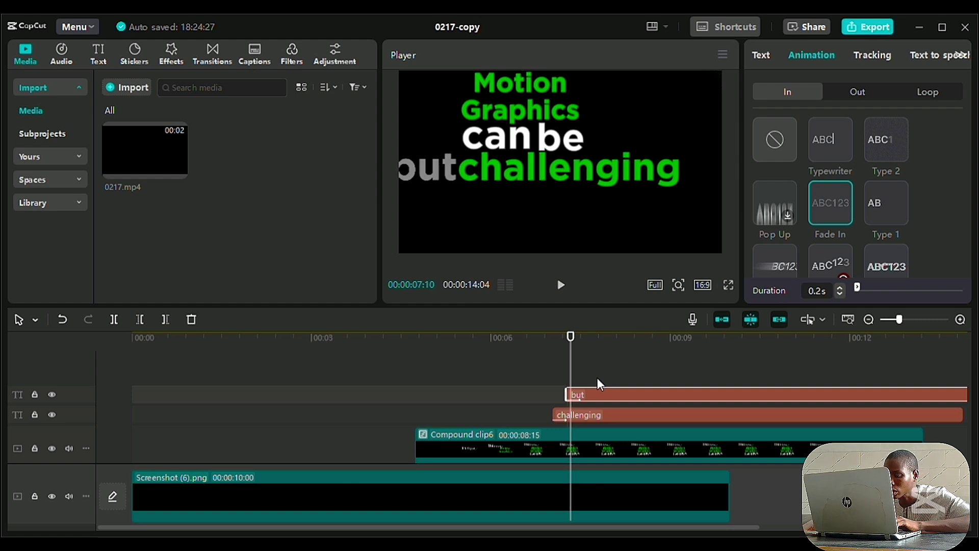
key(Left)
key(Right)
key(Right)
key(Right)
key(Right)
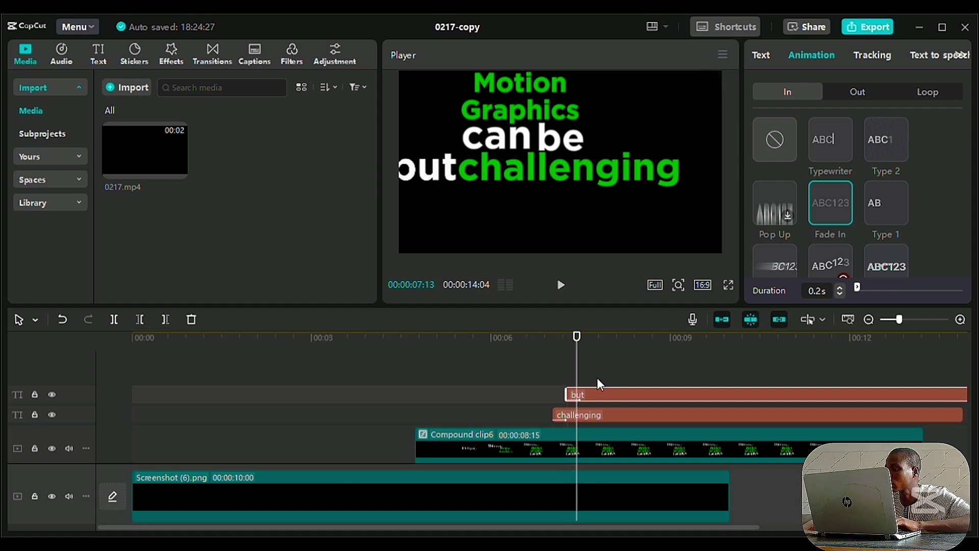
click(763, 55)
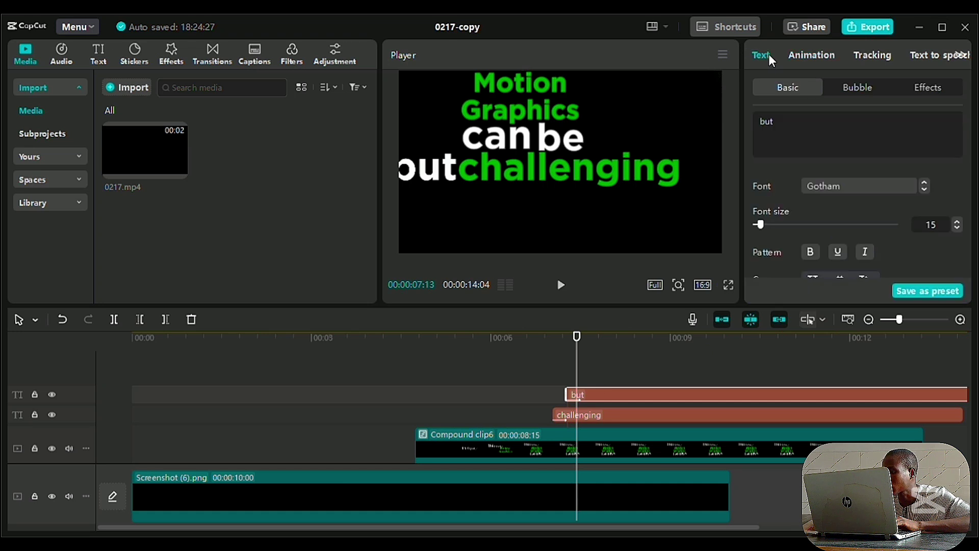
drag(971, 127, 970, 189)
click(951, 150)
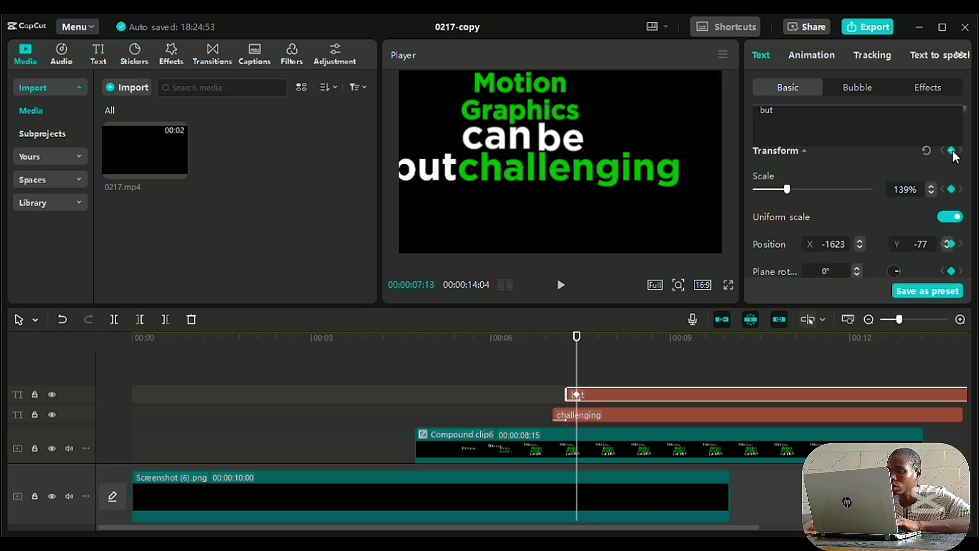
At 00:00:07:23, shift the "but" text toward "challenging" to about X -1495, Y -81.
key(shift+Right)
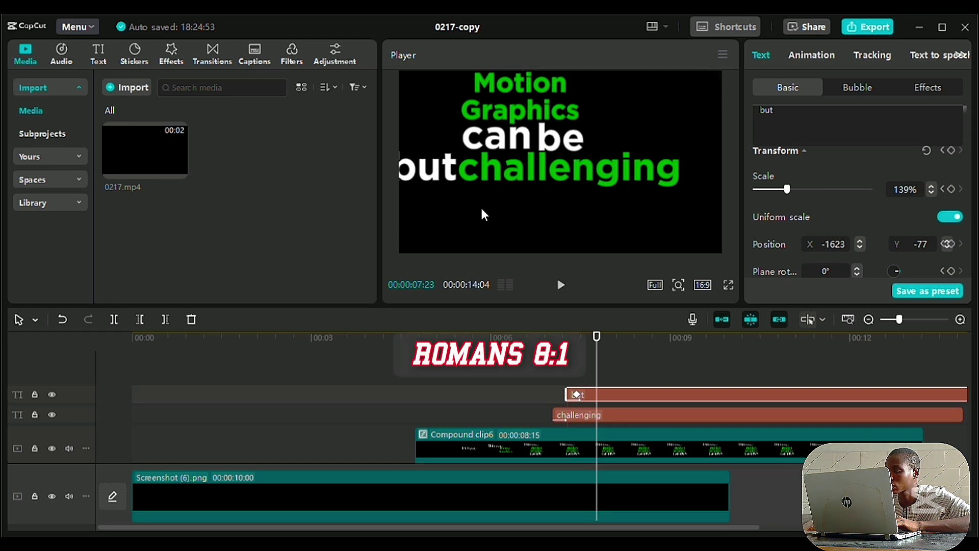
click(617, 410)
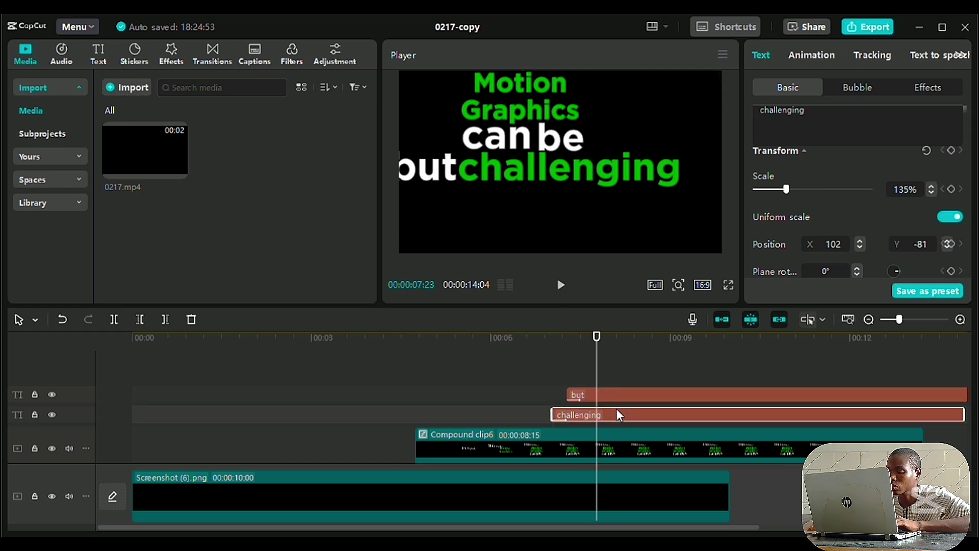
click(414, 176)
drag(434, 172, 426, 174)
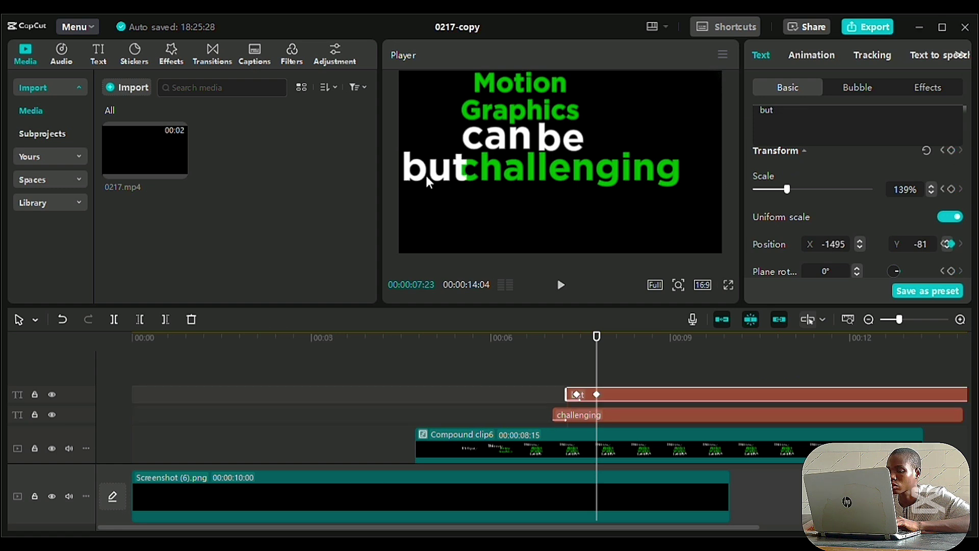
At 00:00:07:24, shift the "challenging" text away from "but" to about X 229, Y -68.
click(622, 416)
key(Right)
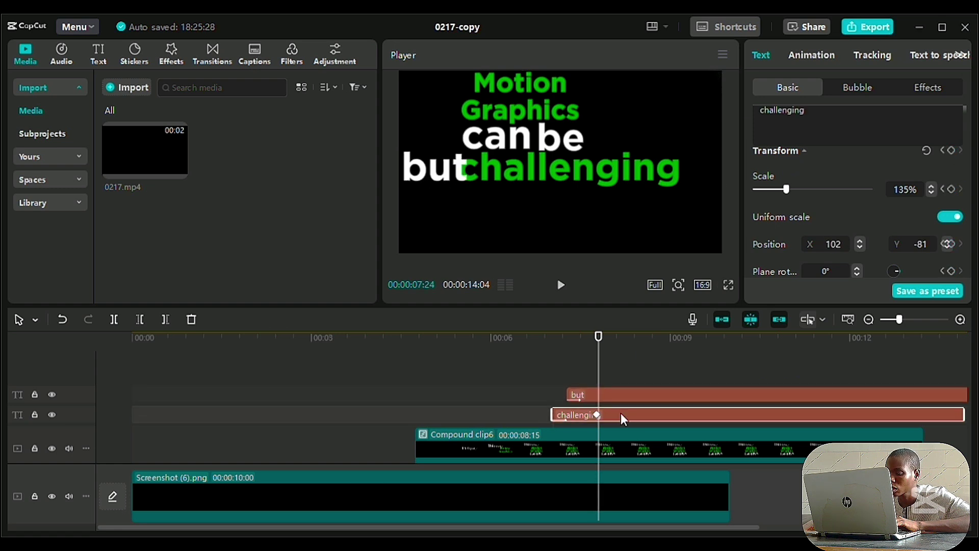
mouse_move(533, 168)
mouse_down()
mouse_move(555, 175)
mouse_move(540, 173)
mouse_up()
key(Right)
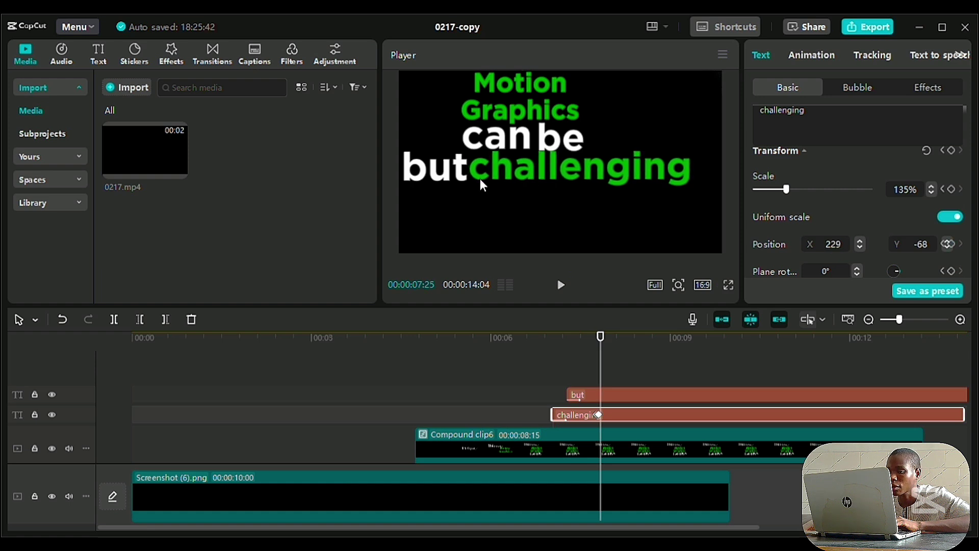
At 00:00:07:25, move "but" to about X -1368, Y -85 and "challenging" to about X 399, Y -72.
click(457, 175)
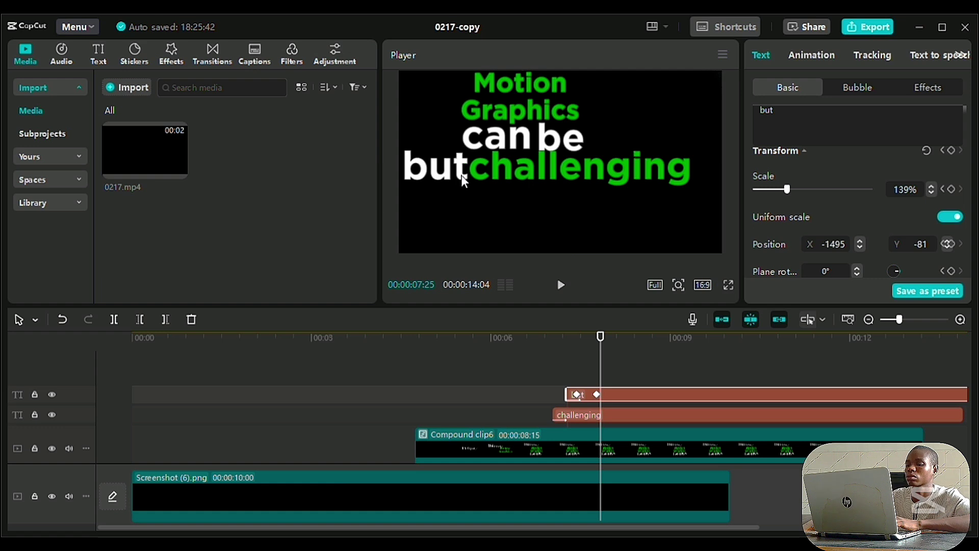
drag(464, 179, 474, 178)
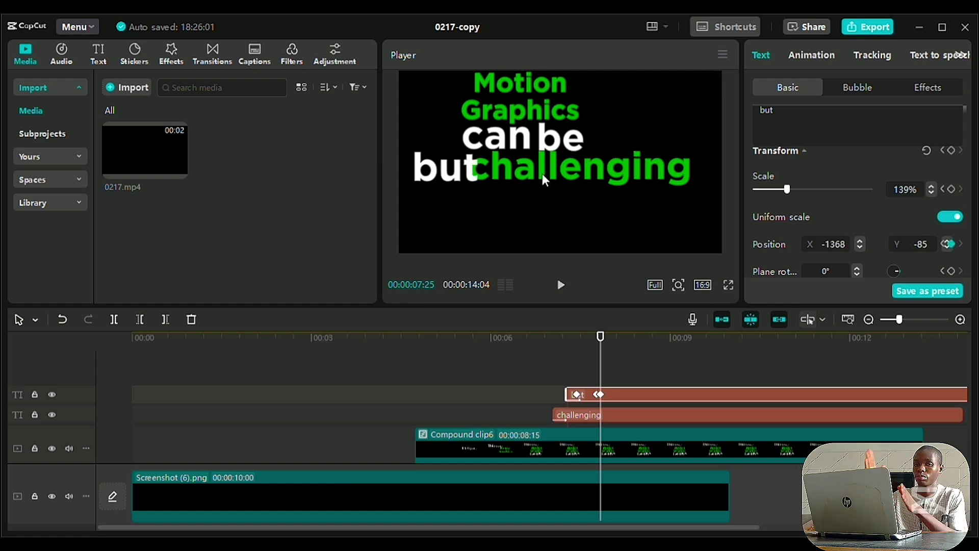
drag(543, 175, 556, 176)
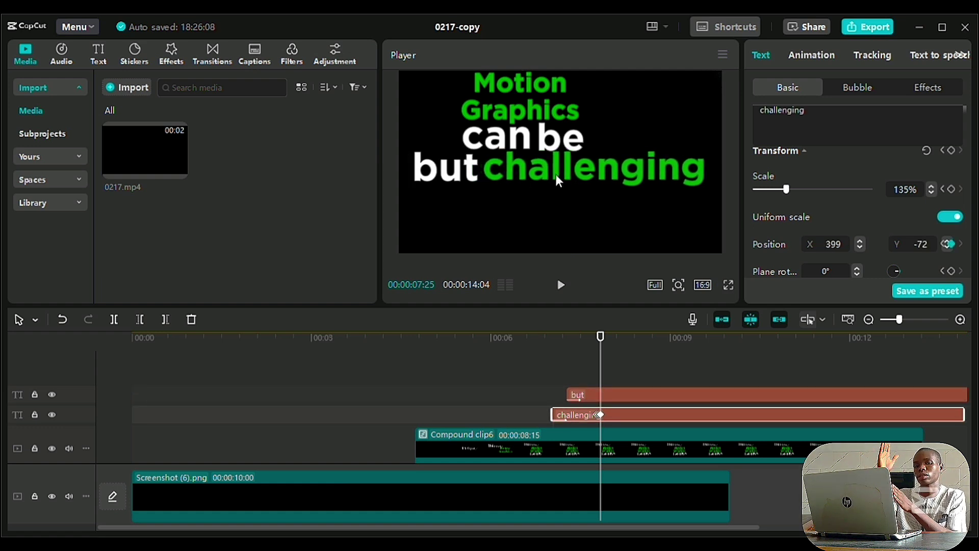
At 00:00:07:27, move "but" to about X -1215, Y -89 and "challenging" to about X 502, Y -94.
click(470, 172)
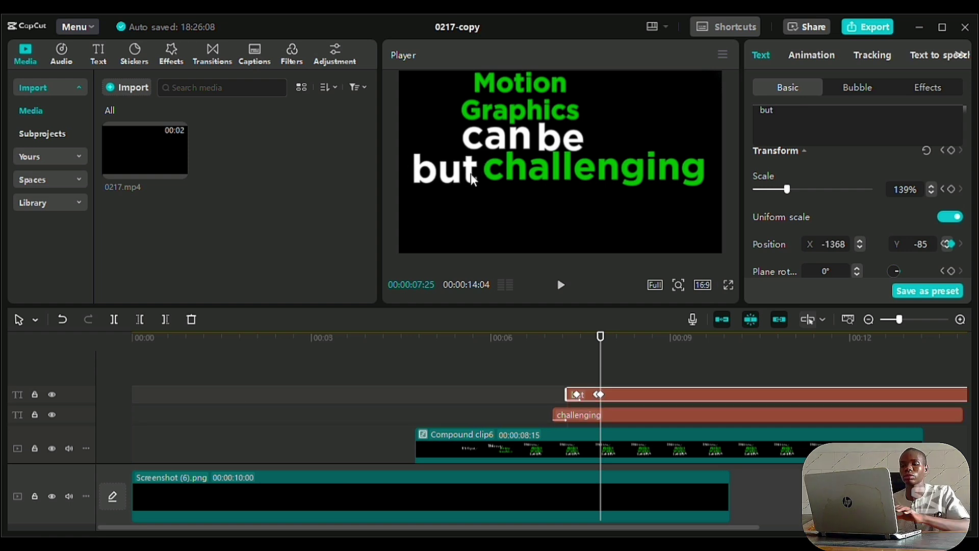
key(ctrl+z)
key(Right)
key(Right)
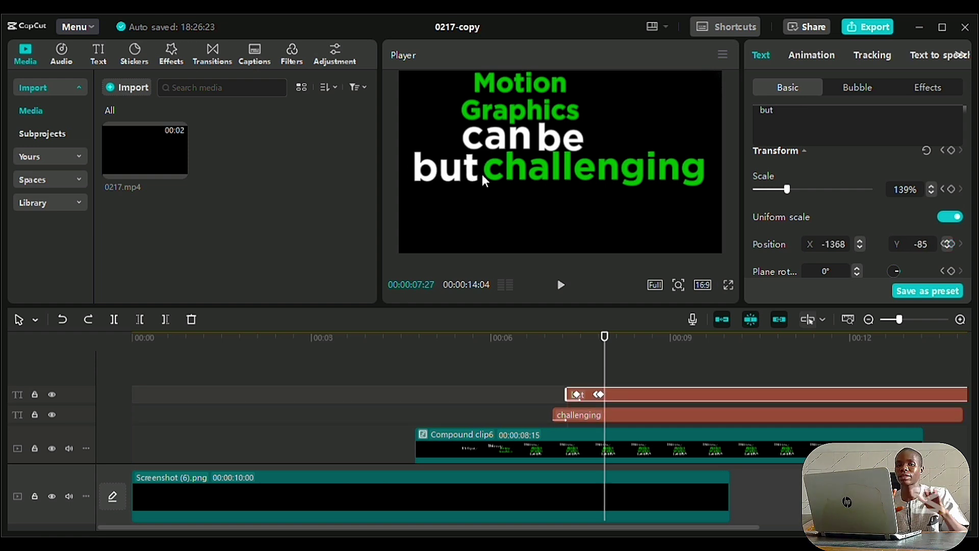
key(ctrl+shift+z)
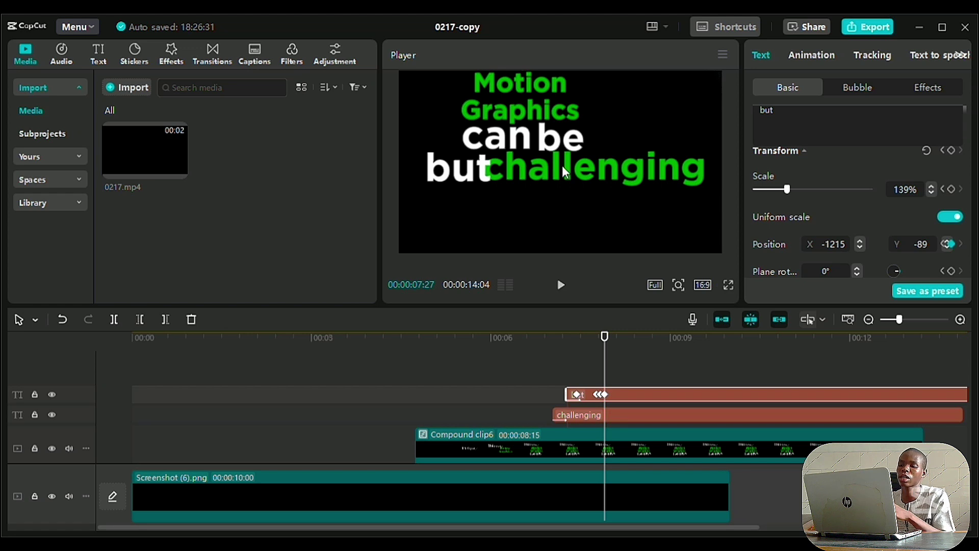
click(556, 166)
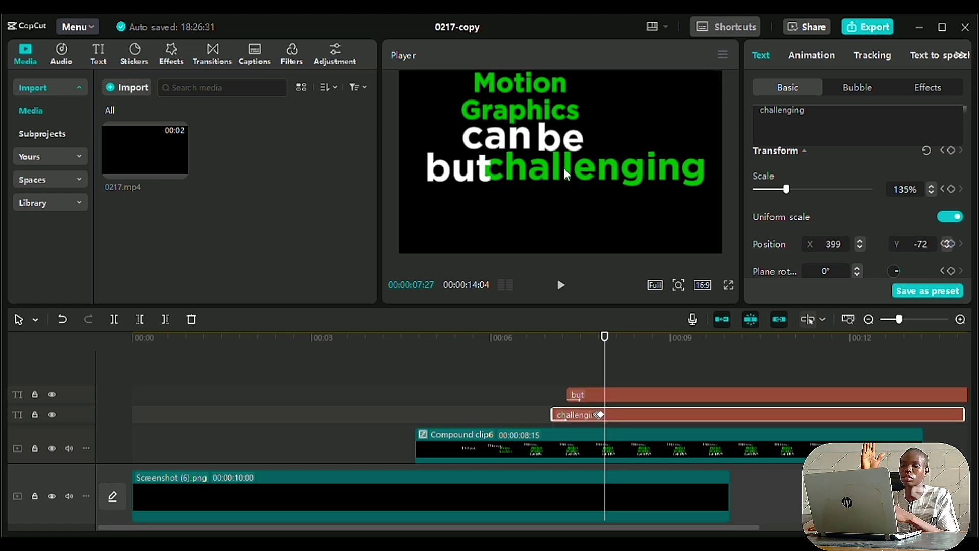
drag(564, 168, 565, 170)
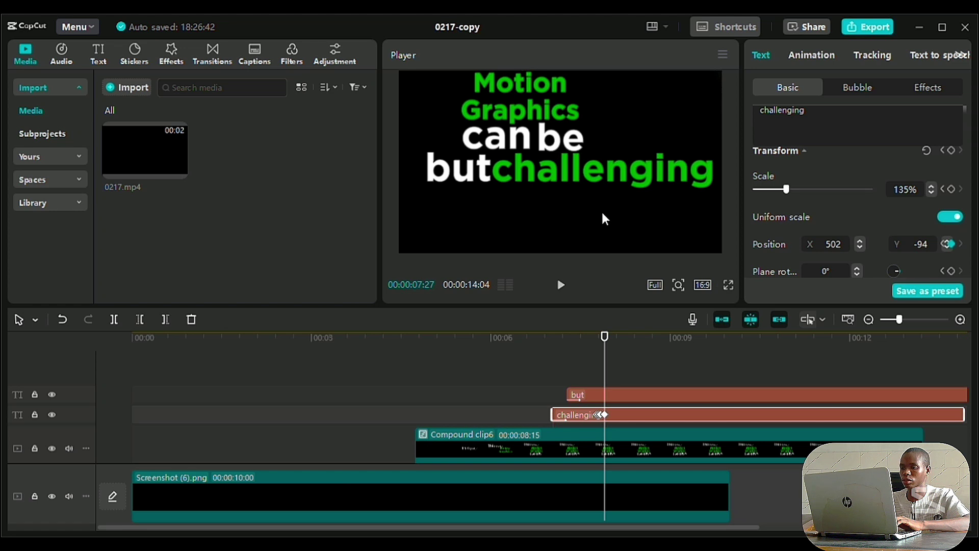
At 00:00:08:00, rotate the "challenging" text to -90° and scale it down to about 80%.
key(Right)
key(Right)
key(Right)
drag(605, 208, 621, 152)
drag(680, 73, 649, 113)
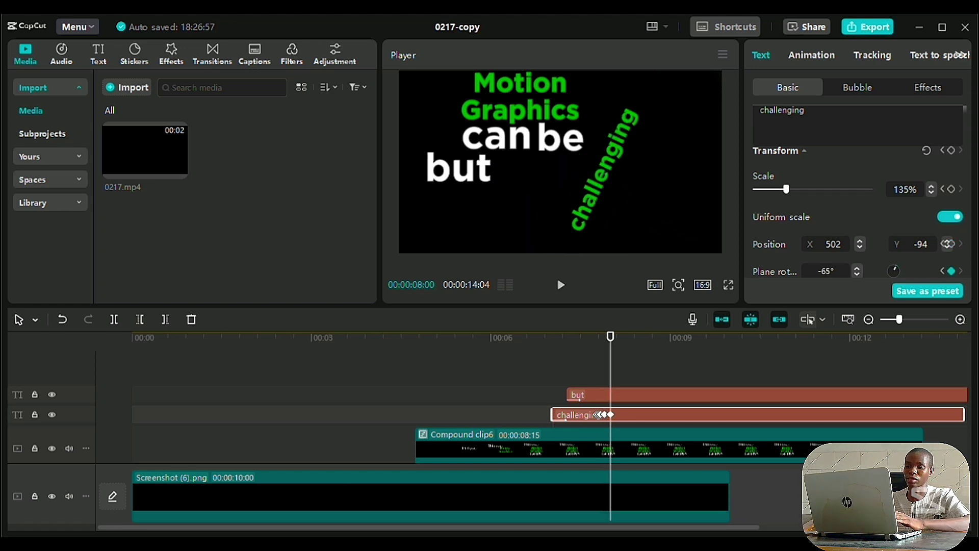
drag(635, 181, 614, 186)
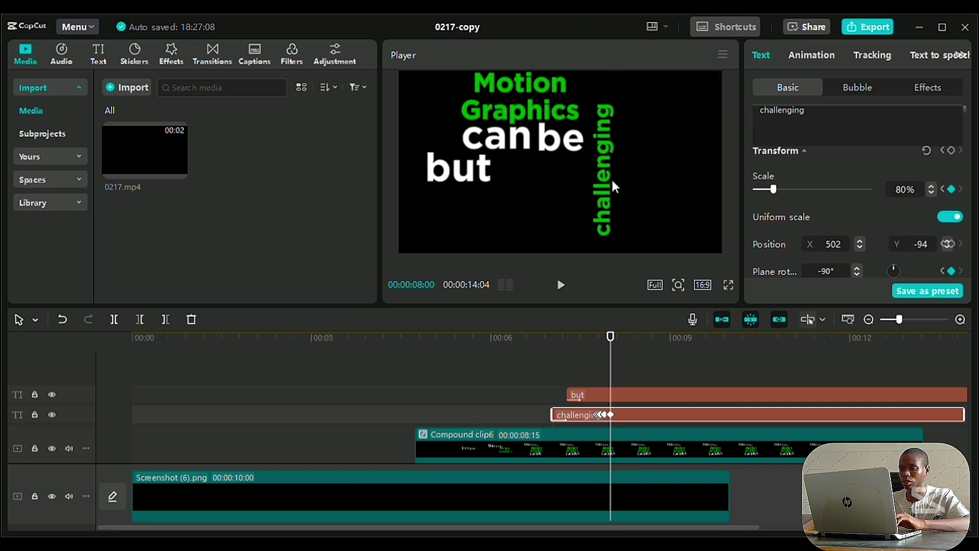
At 00:00:08:03, move the vertical "challenging" text up beside "be" to about X 442, Y 859.
key(Right)
key(Right)
key(Right)
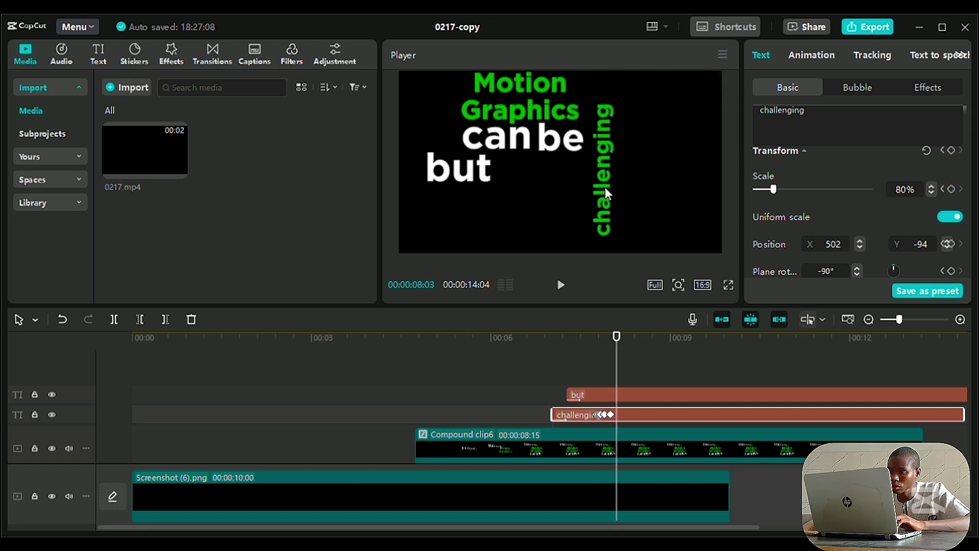
drag(605, 168, 599, 80)
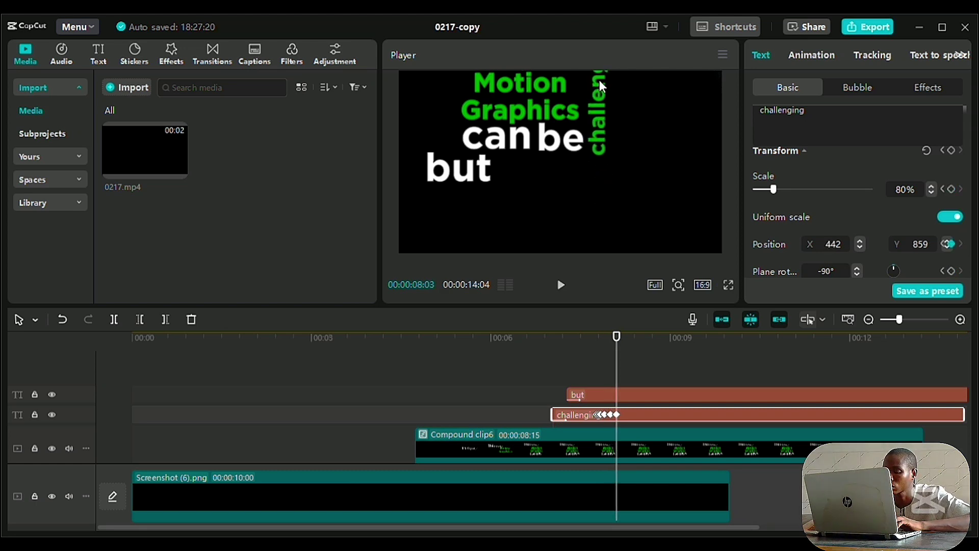
At 00:00:08:00, move the "but" text directly beneath "can" to about X -765, Y -106.
click(610, 415)
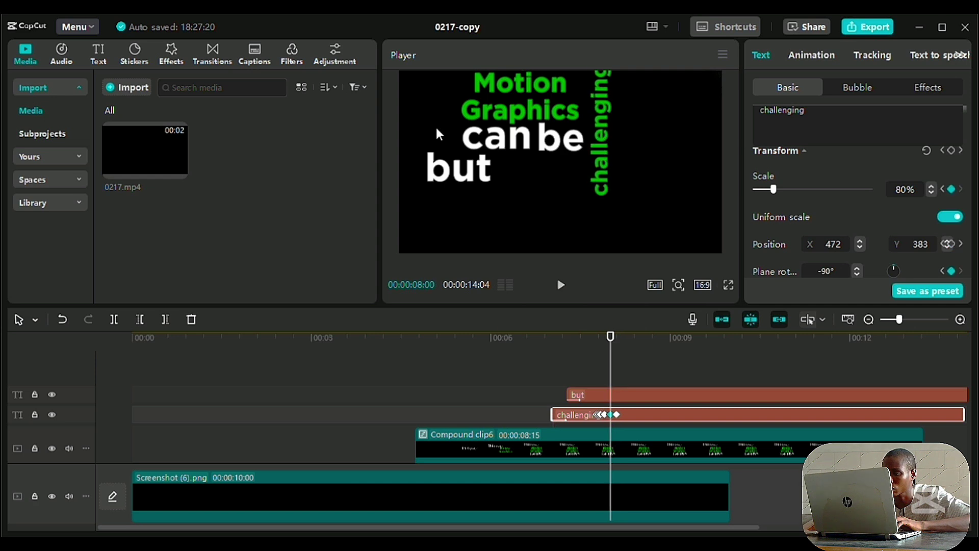
click(462, 180)
drag(464, 175, 500, 180)
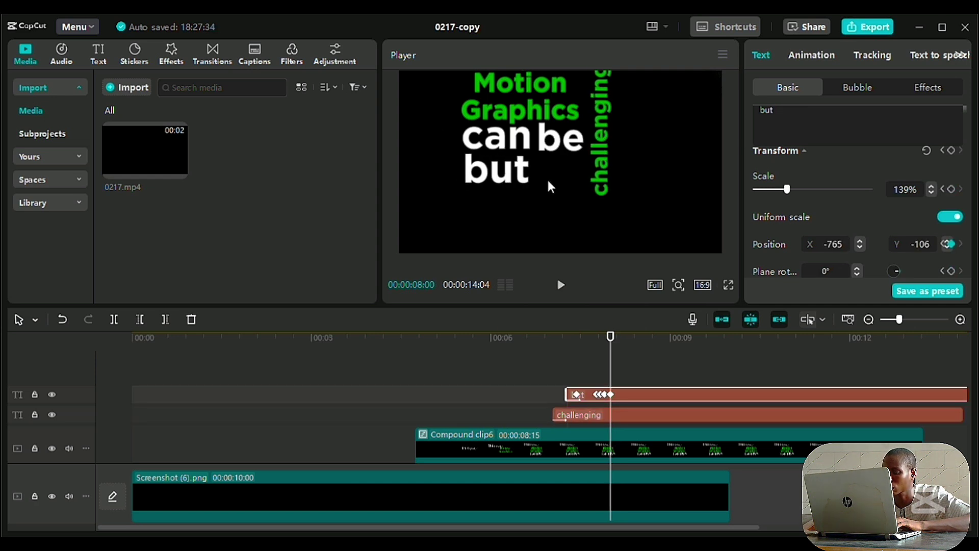
Add a Transform keyframe to the "but" text at 00:00:08:03.
key(Right)
key(Right)
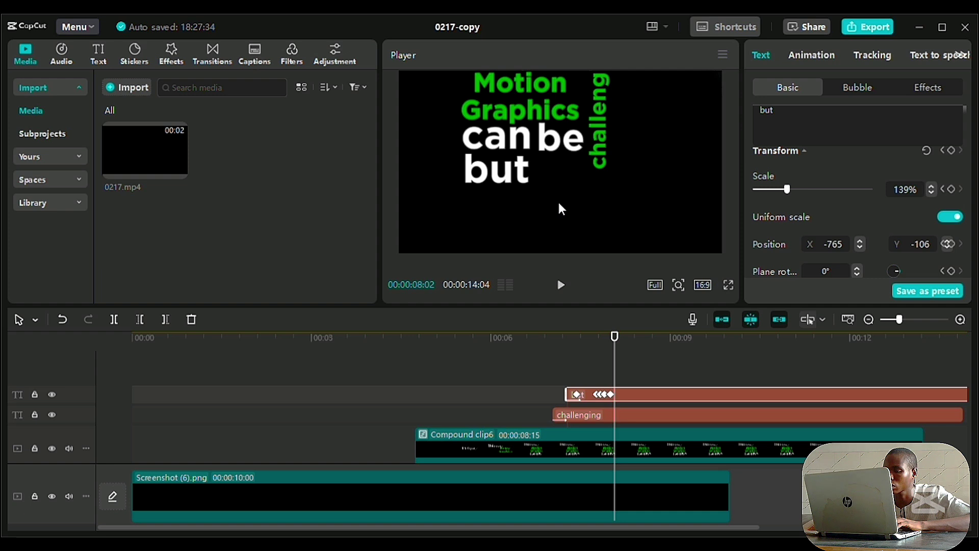
click(646, 411)
key(Right)
click(637, 397)
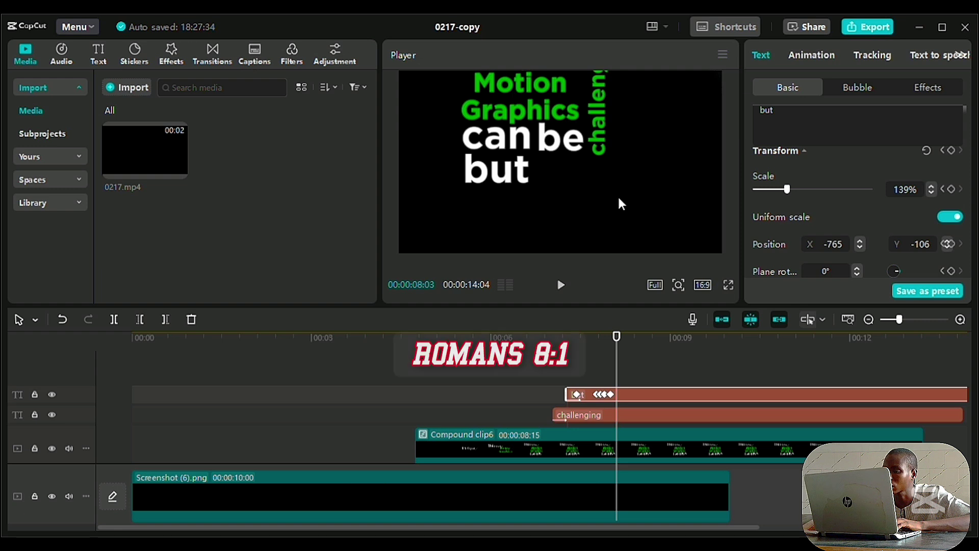
click(951, 150)
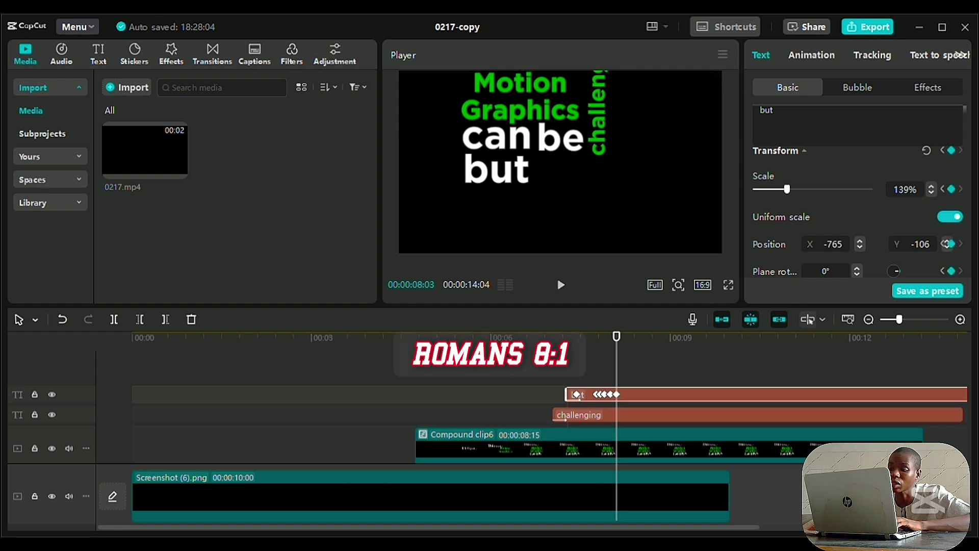
Add a new text clip at 00:00:08:03 reading "this".
key(ctrl+t)
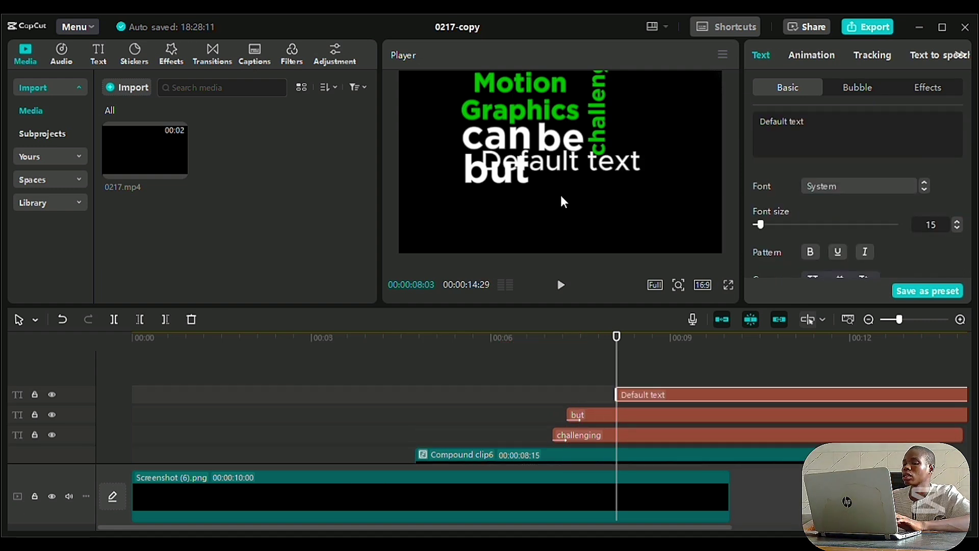
triple_click(767, 124)
text(thid)
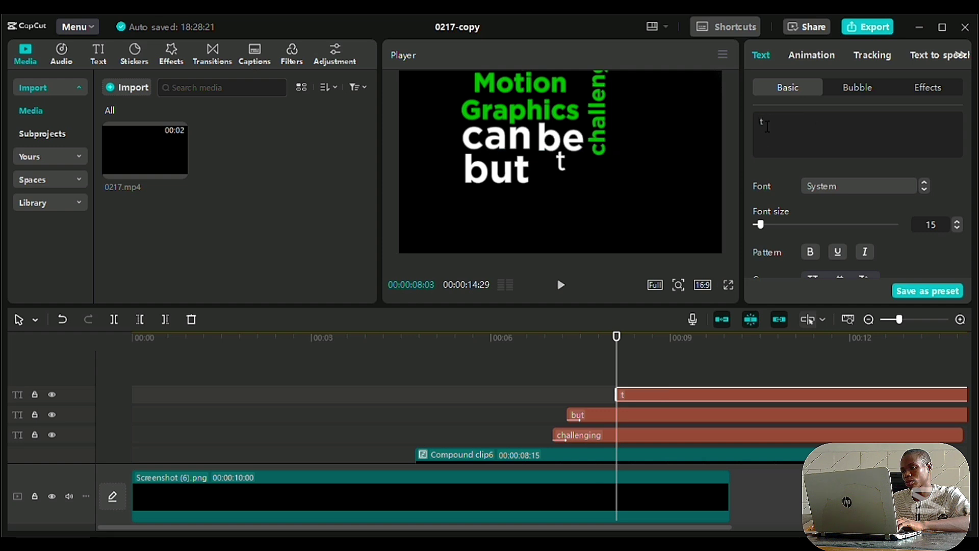
key(BackSpace)
text(s)
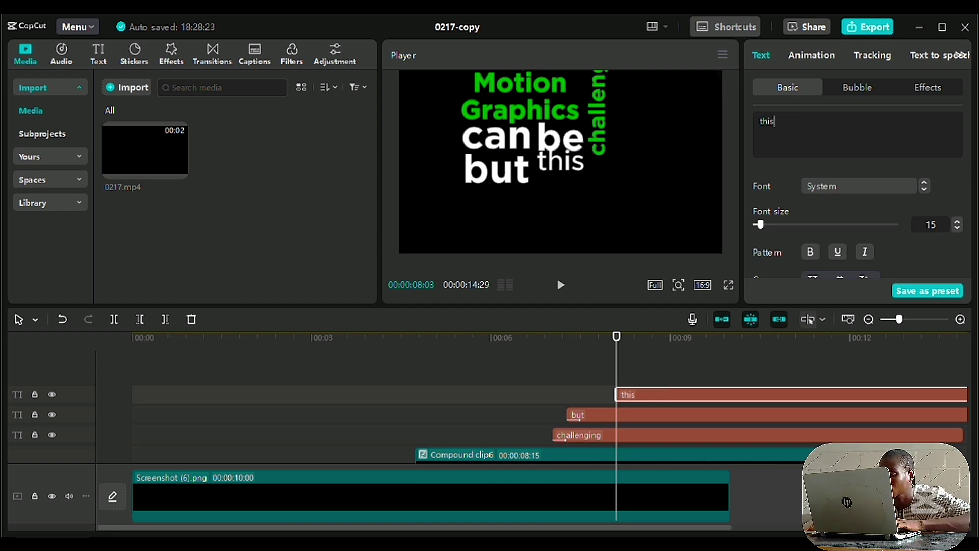
Make the "this" text bold in the System font and place it directly beside "but" under "be".
click(924, 189)
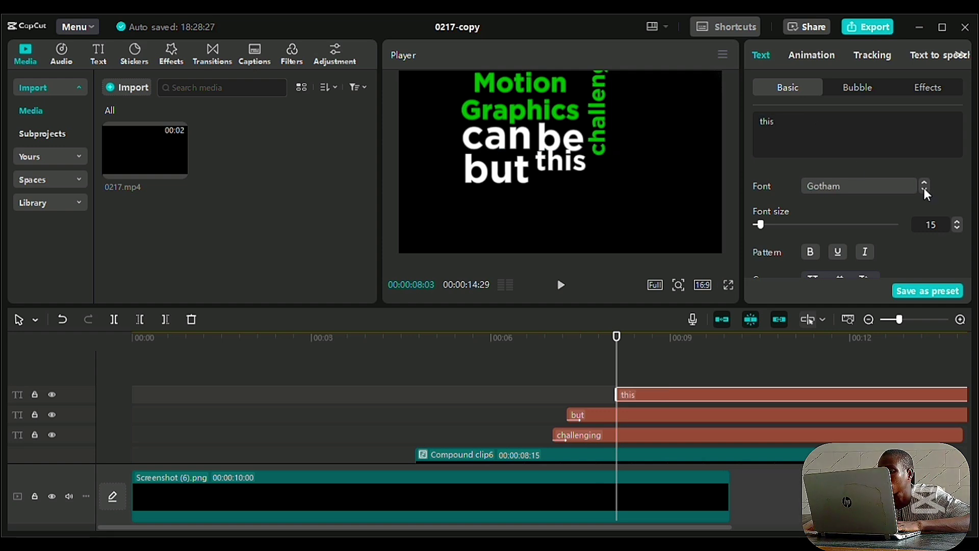
click(925, 182)
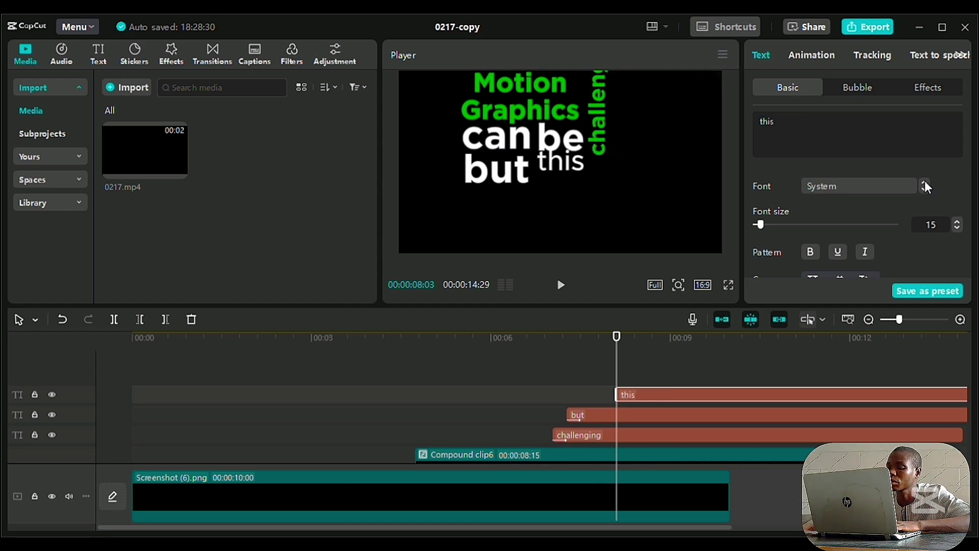
click(810, 255)
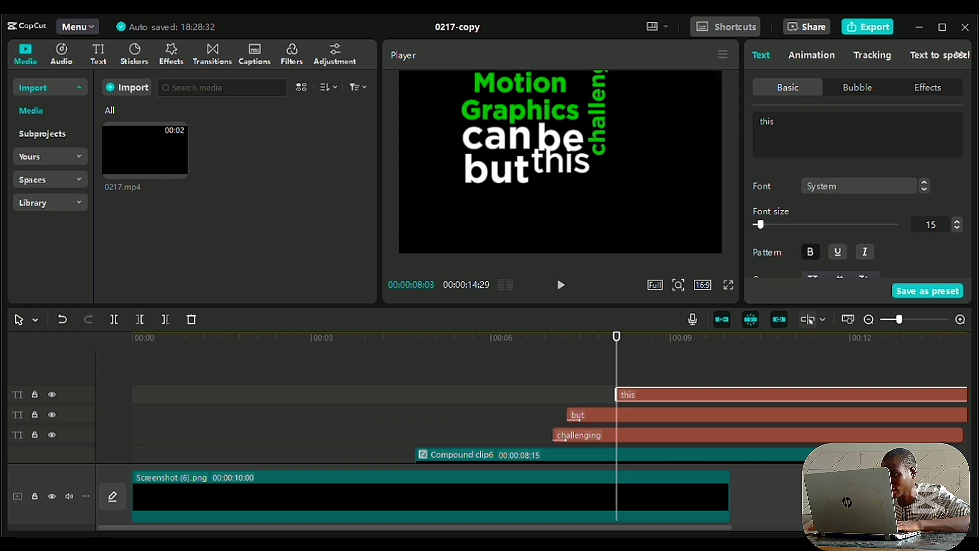
drag(561, 160, 570, 176)
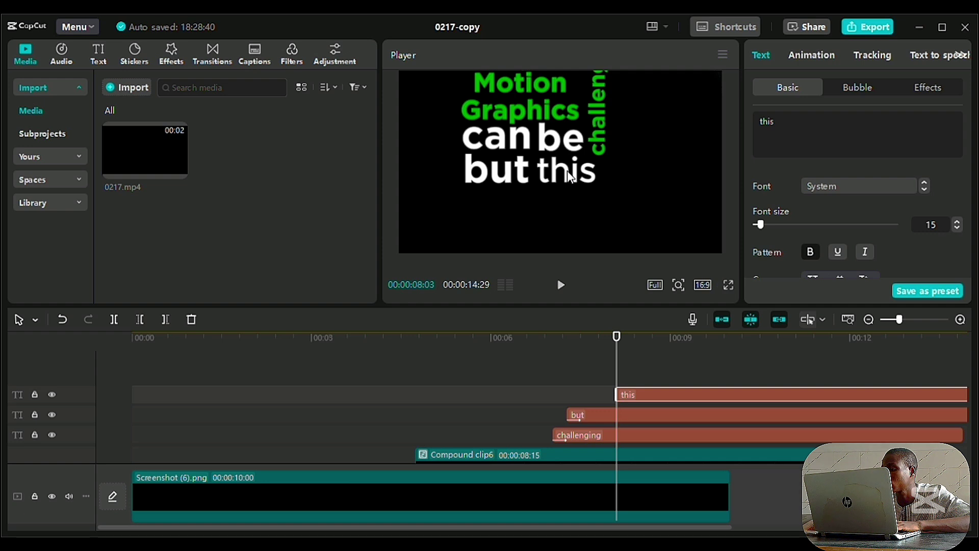
Apply the Type 2 In animation to the "this" text with a 0.2 s duration and preview it.
click(811, 56)
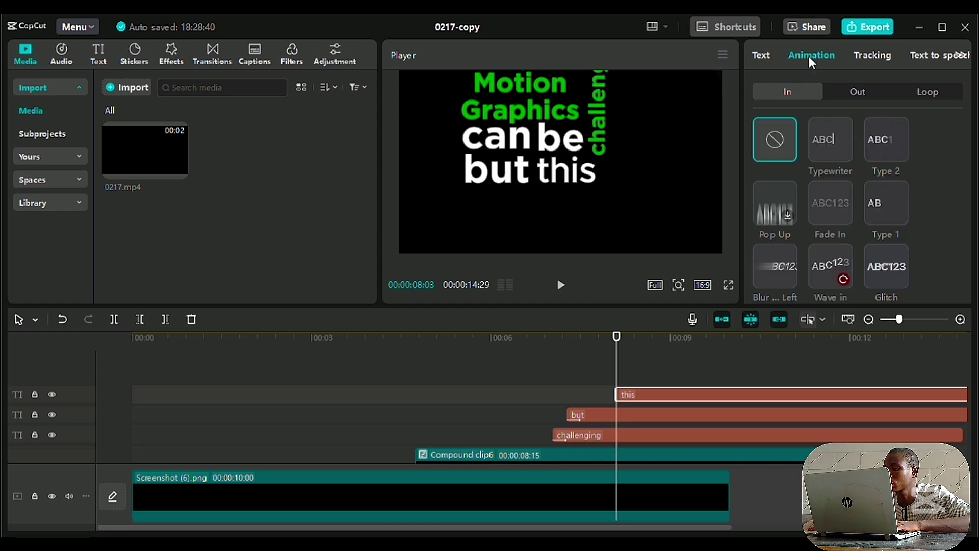
click(891, 141)
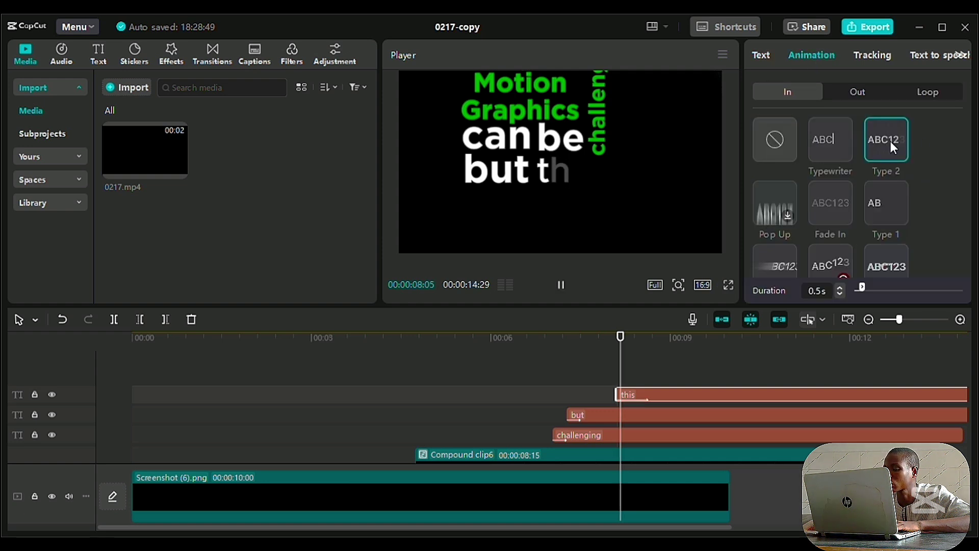
click(840, 294)
click(839, 294)
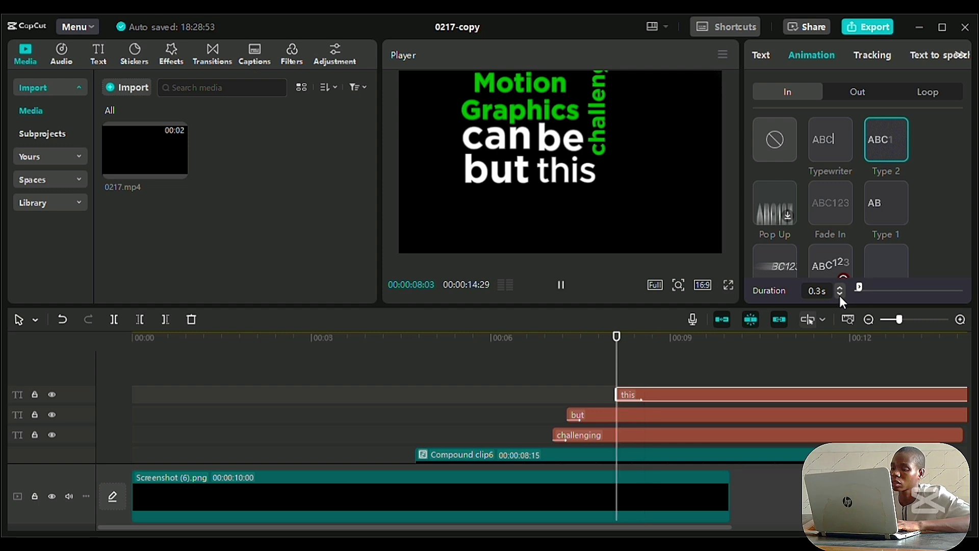
click(840, 295)
key(Up)
key(Up)
key(Up)
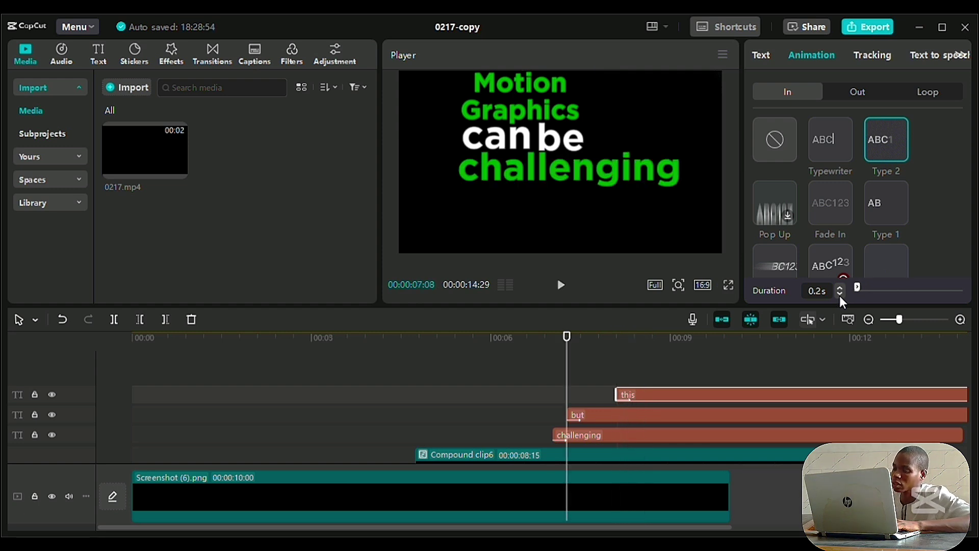
key(space)
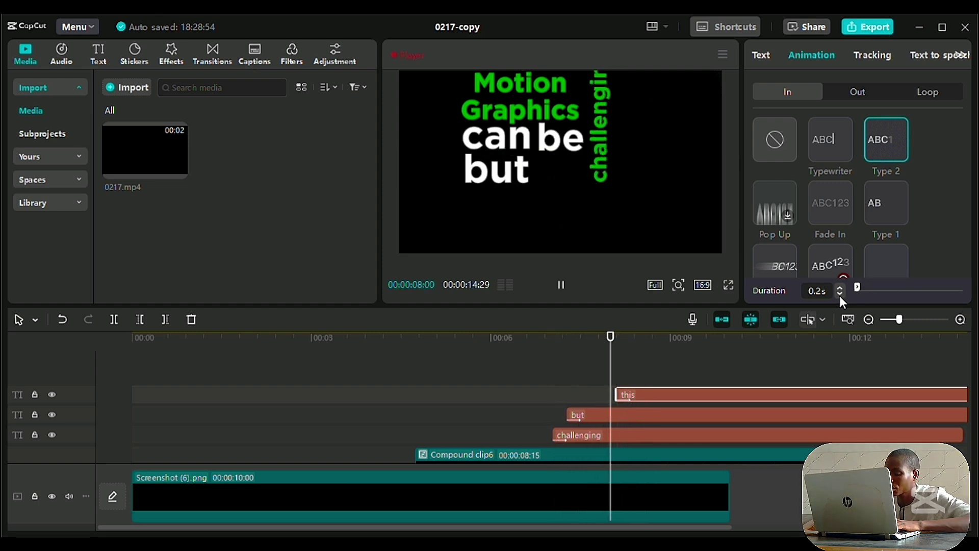
key(space)
Shift the first keyframe of the "but" text a few frames forward in time and play back the move.
click(665, 418)
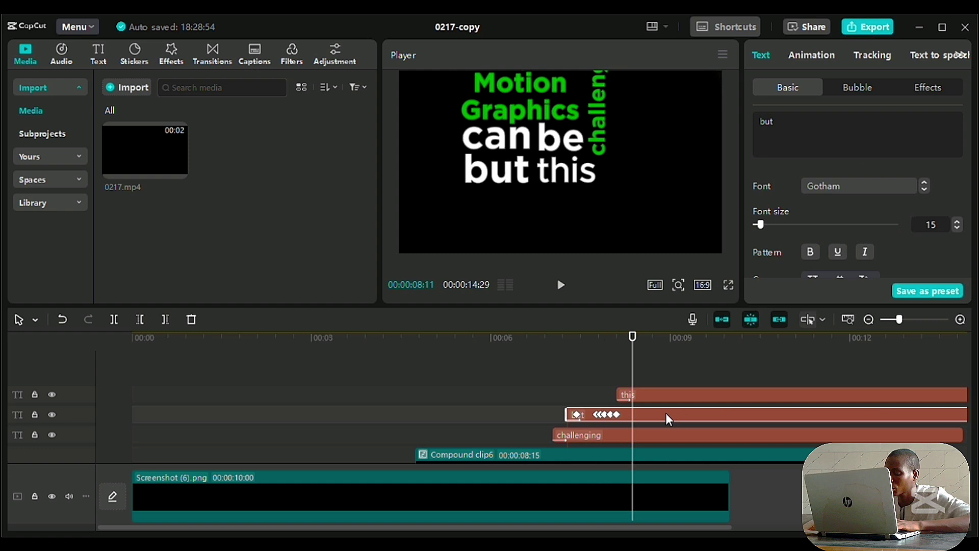
click(577, 414)
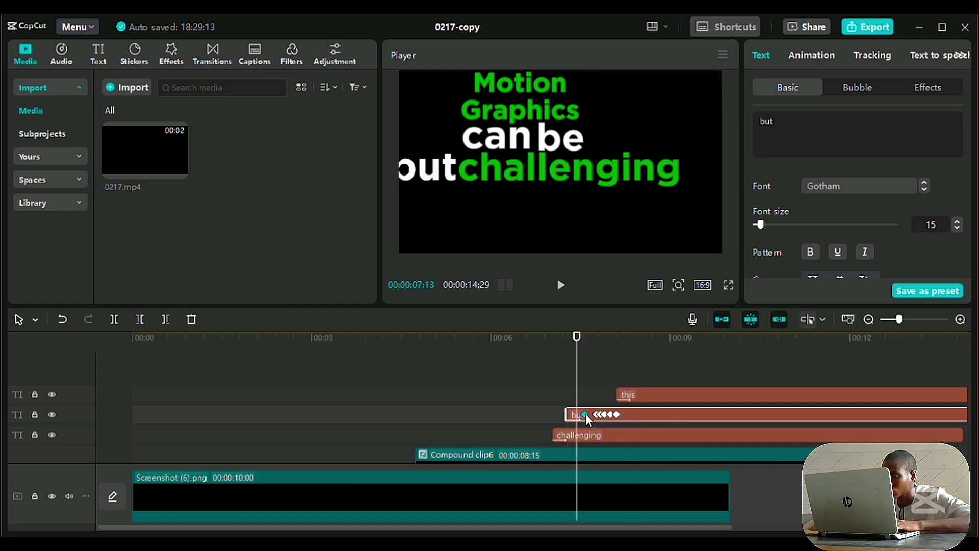
click(562, 411)
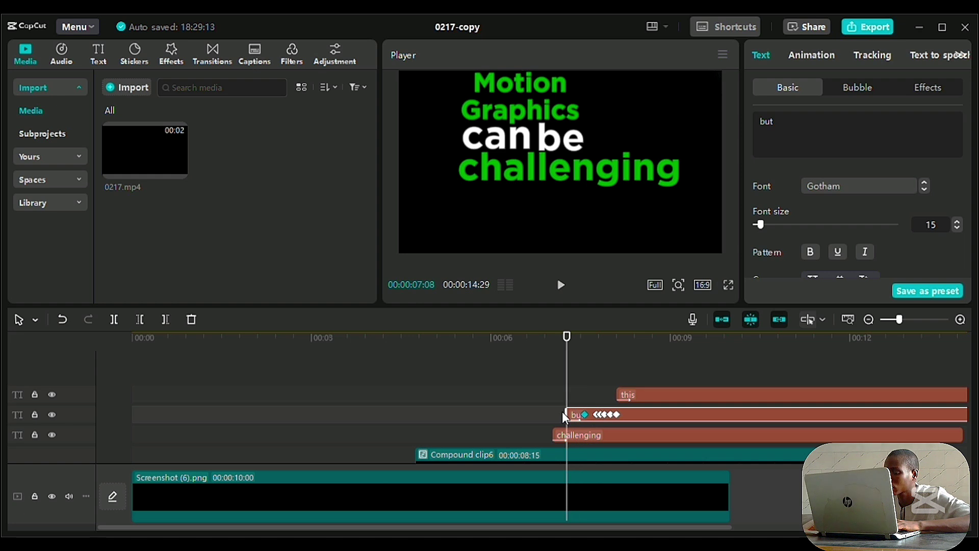
key(space)
key(space)
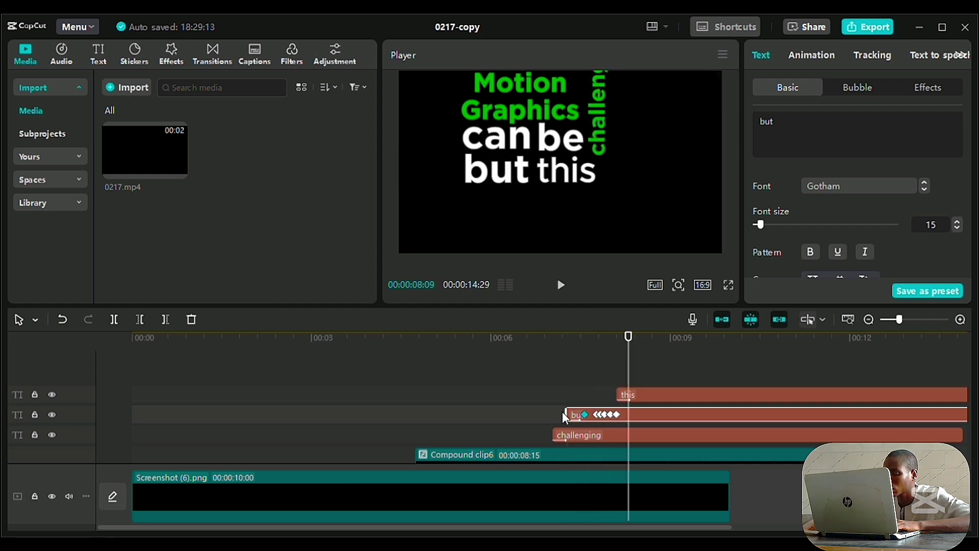
Open the keyframe graphs of the "challenging" text, ease all its Y position keyframes and preview the motion.
double_click(594, 435)
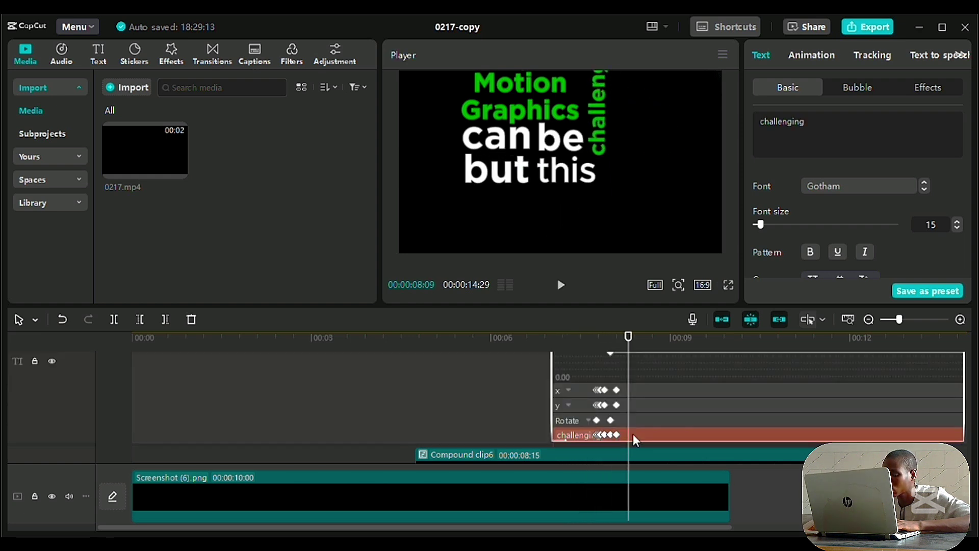
click(633, 403)
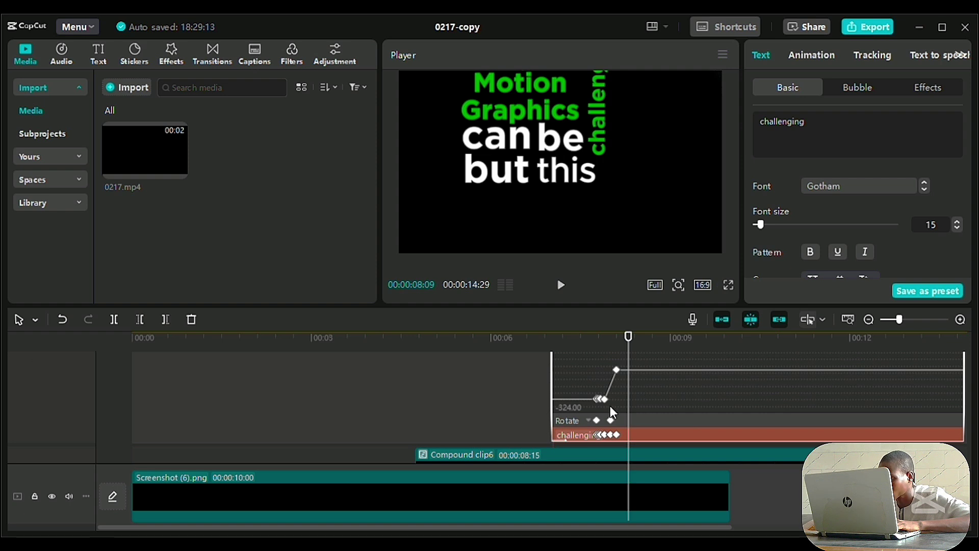
drag(605, 400, 590, 356)
key(ctrl+z)
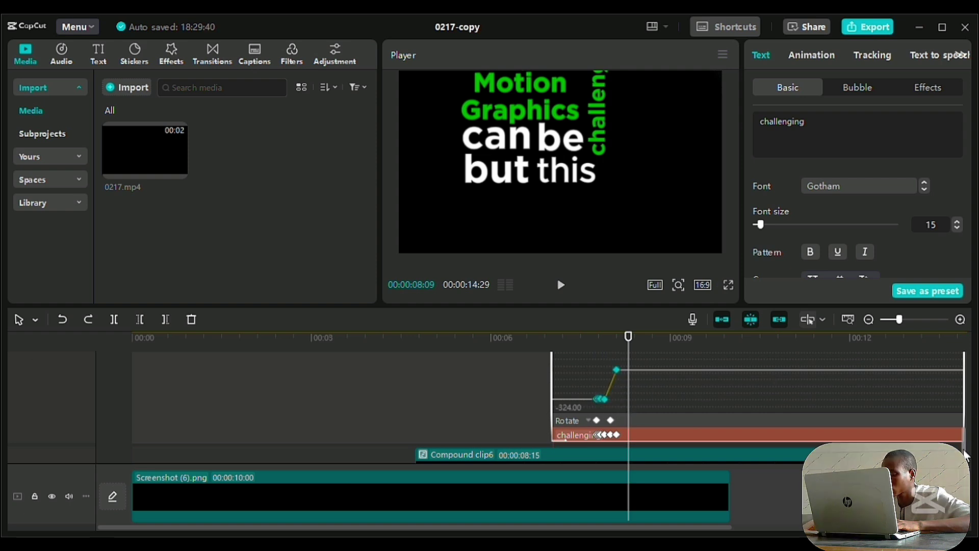
scroll(935, 422, up, 3)
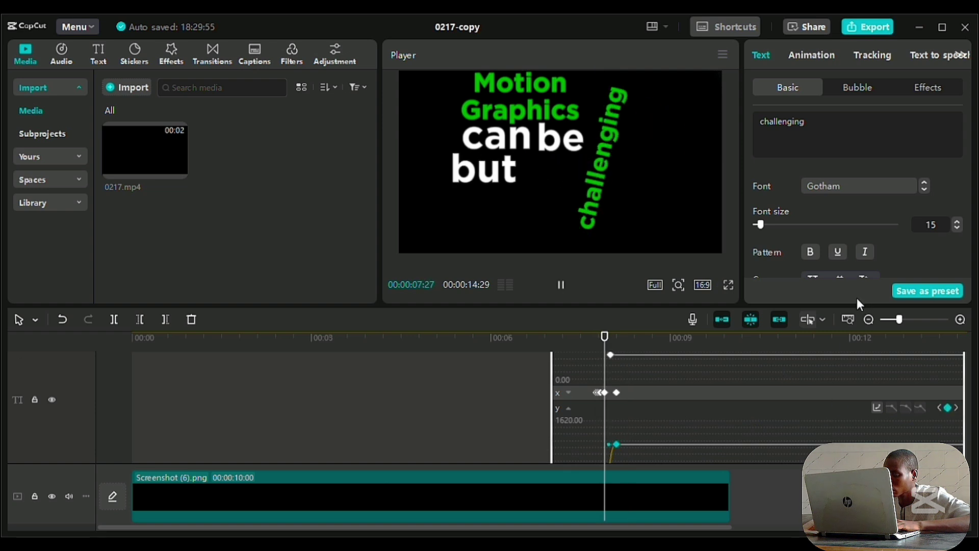
key(space)
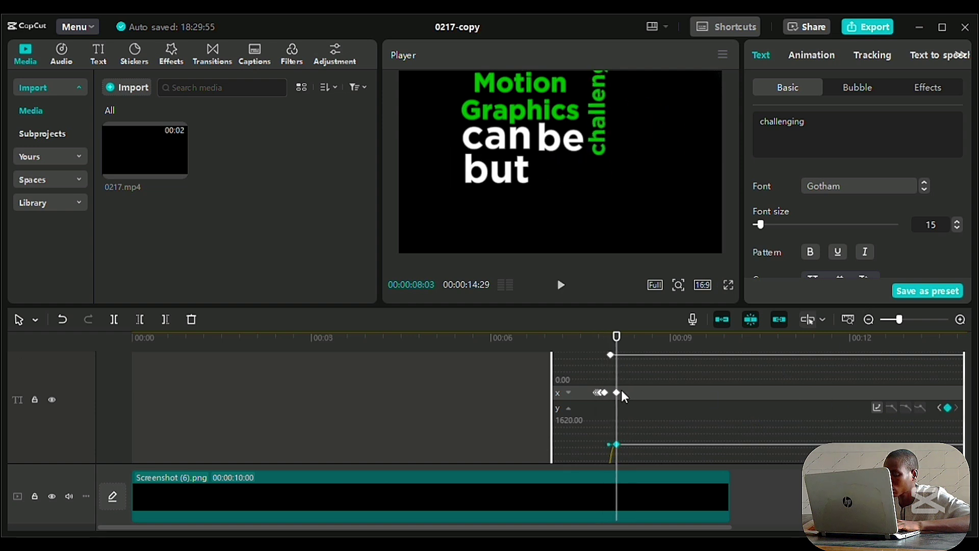
Ease all X position keyframes of the "challenging" text in its graph and preview the motion.
click(569, 407)
scroll(580, 458, down, 3)
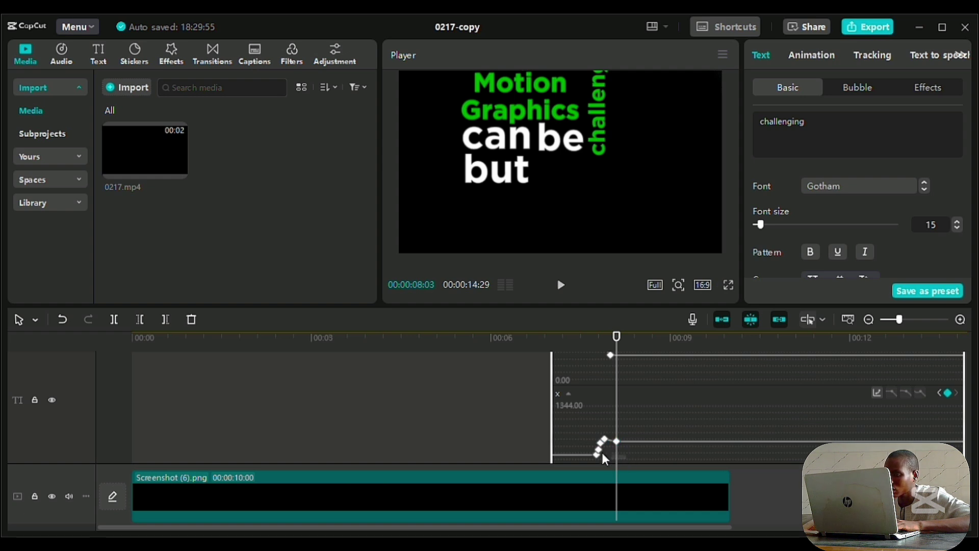
key(space)
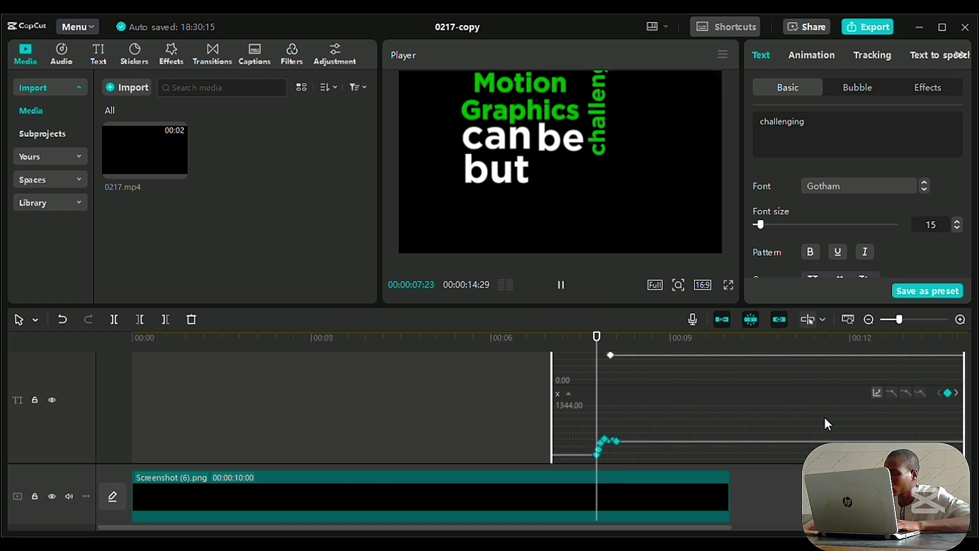
key(space)
Apply an ease curve to the Rotate keyframes of the "challenging" text and close its keyframe graphs.
scroll(904, 375, up, 3)
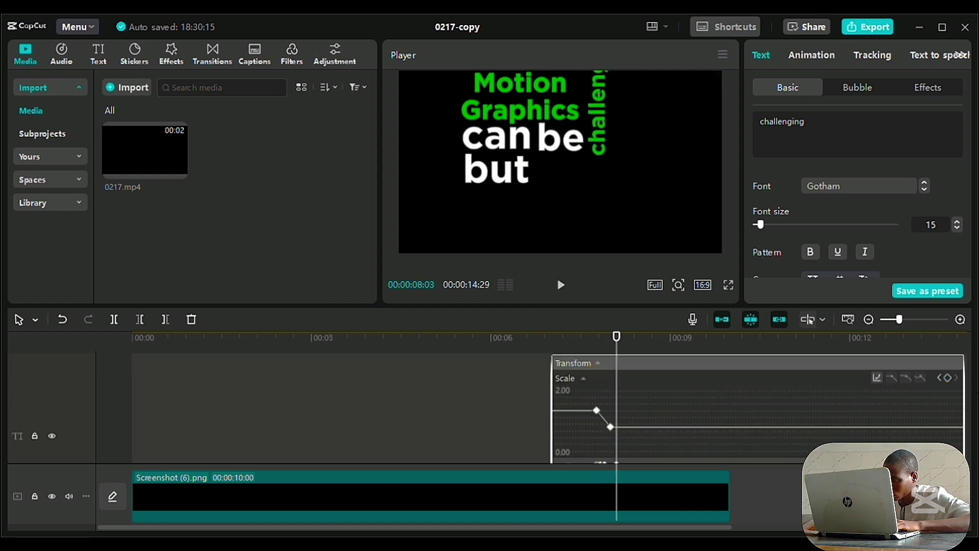
scroll(962, 420, down, 5)
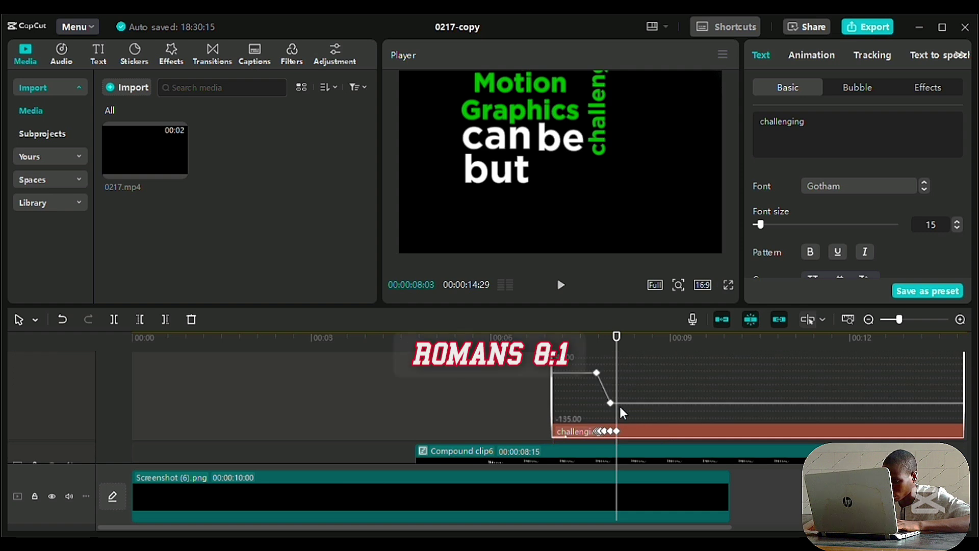
scroll(903, 408, up, 2)
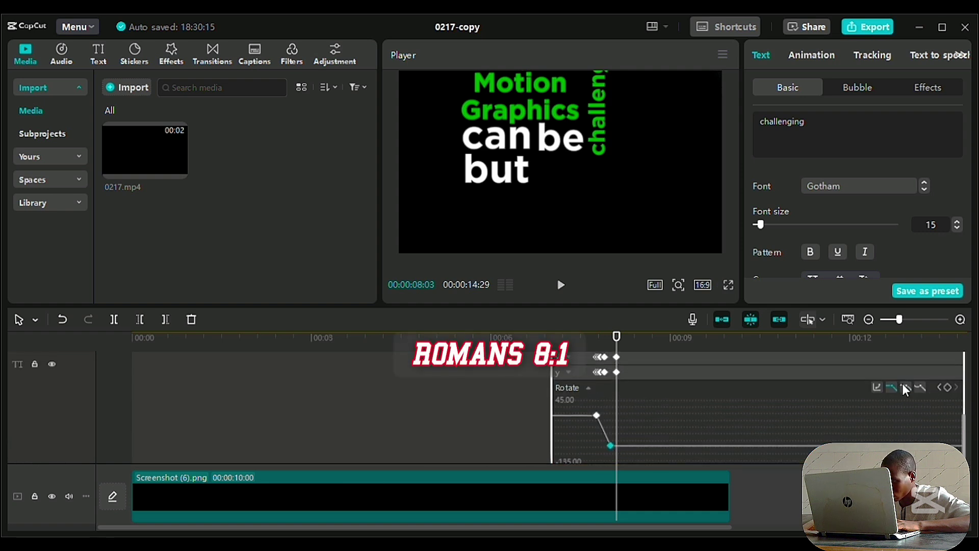
click(597, 415)
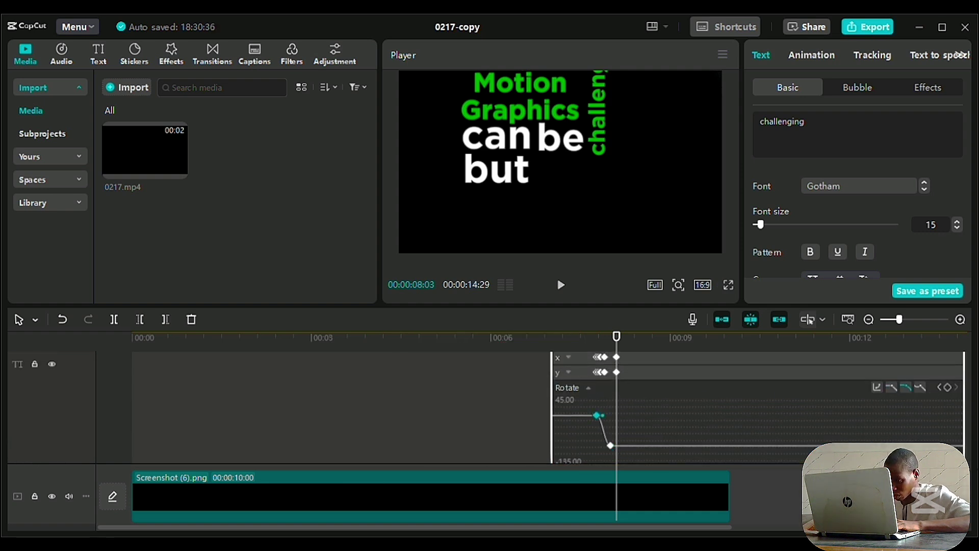
key(alt+k)
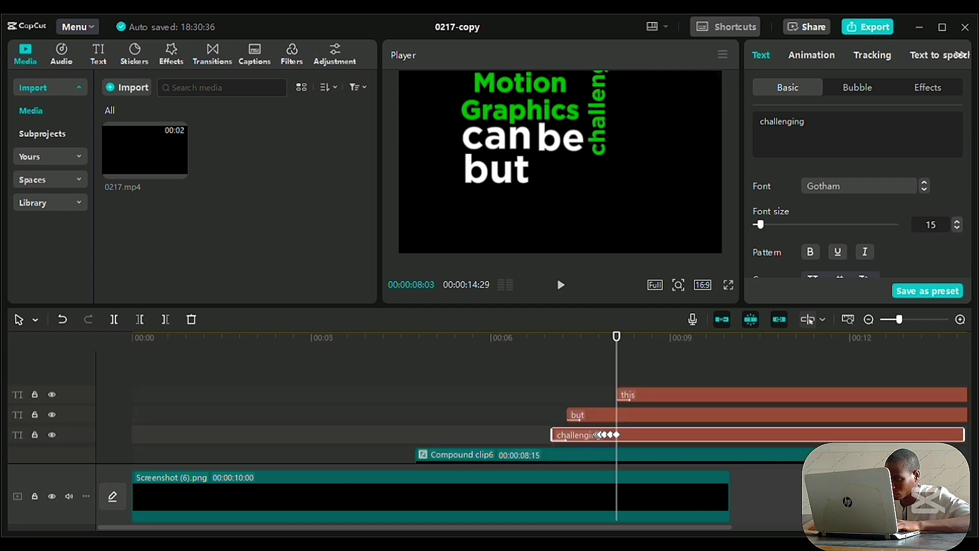
Open the keyframe graphs of the "but" text, ease all its X position keyframes and preview the motion.
click(751, 411)
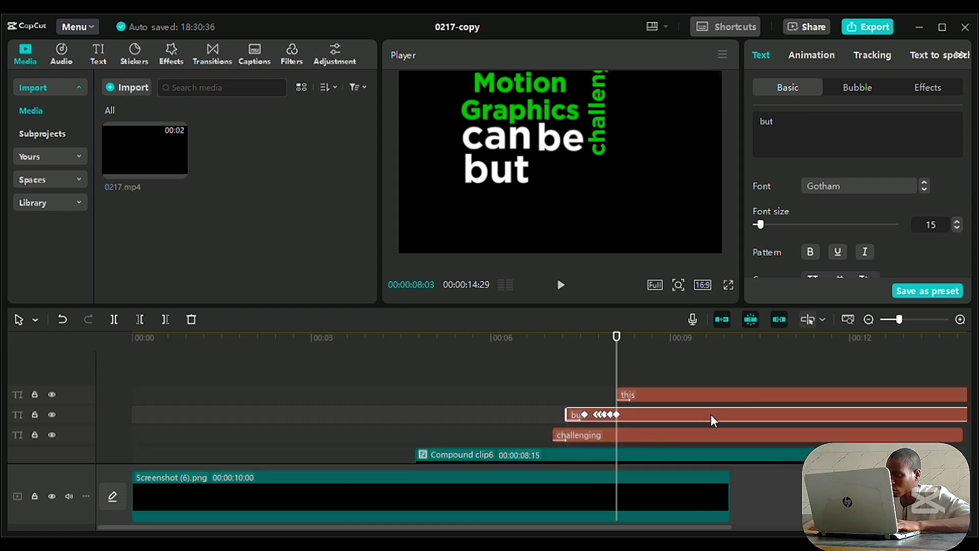
click(619, 413)
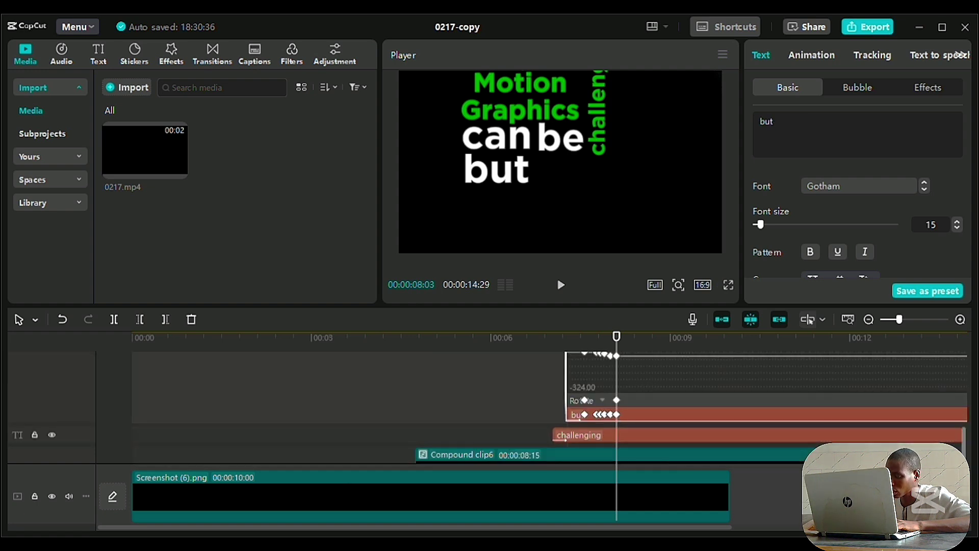
click(645, 386)
click(605, 421)
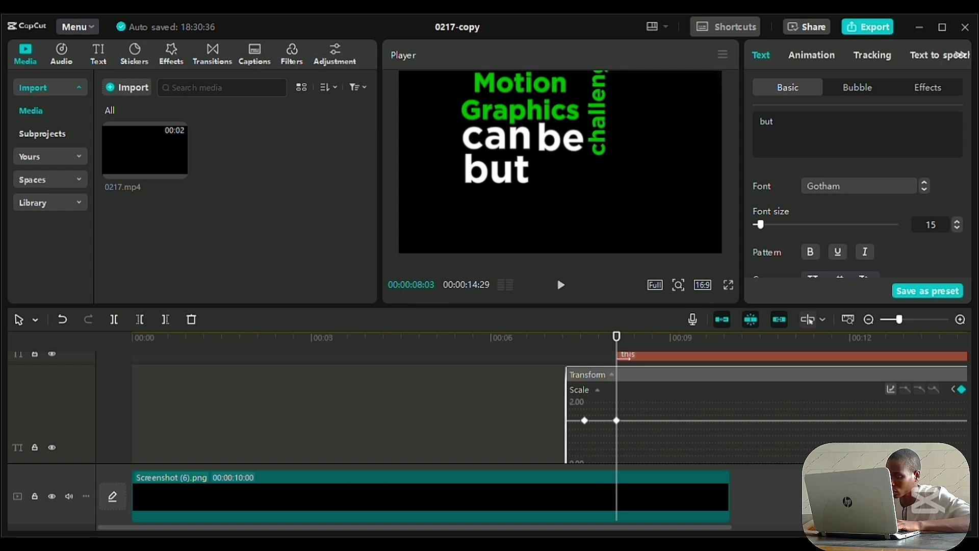
drag(963, 422, 967, 448)
click(808, 420)
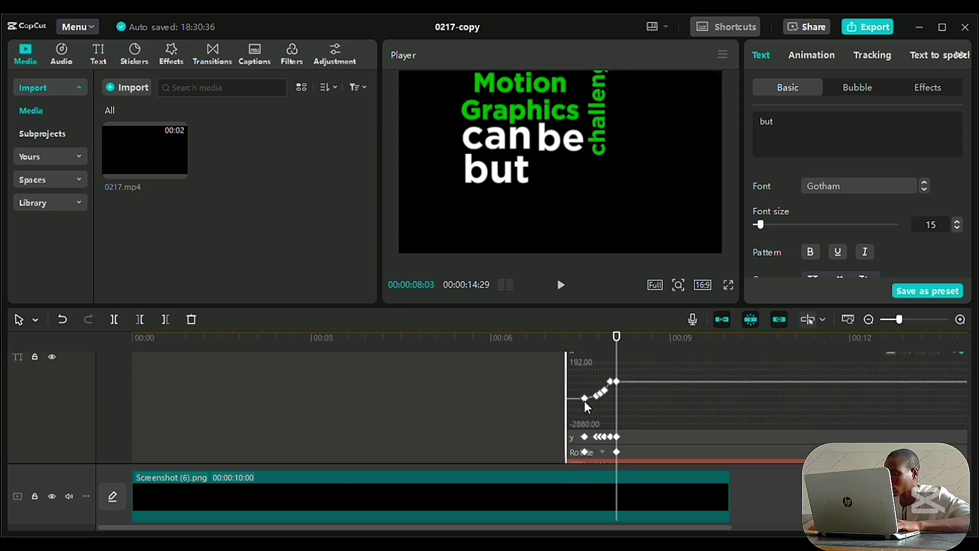
click(585, 400)
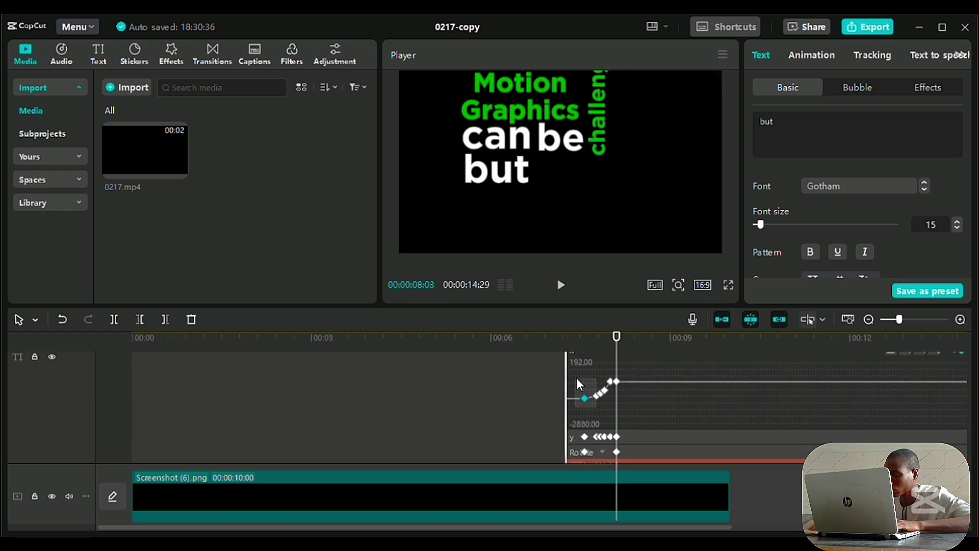
click(893, 350)
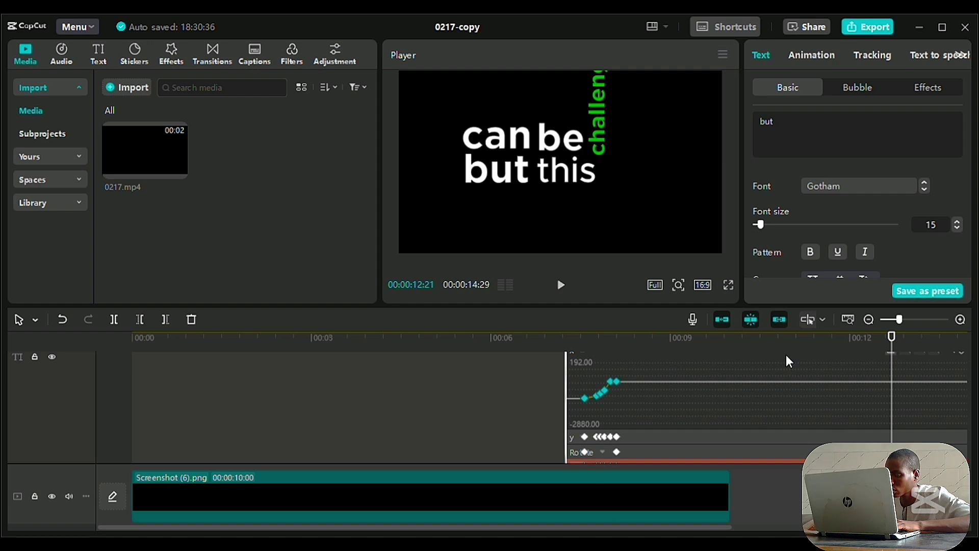
key(space)
key(space)
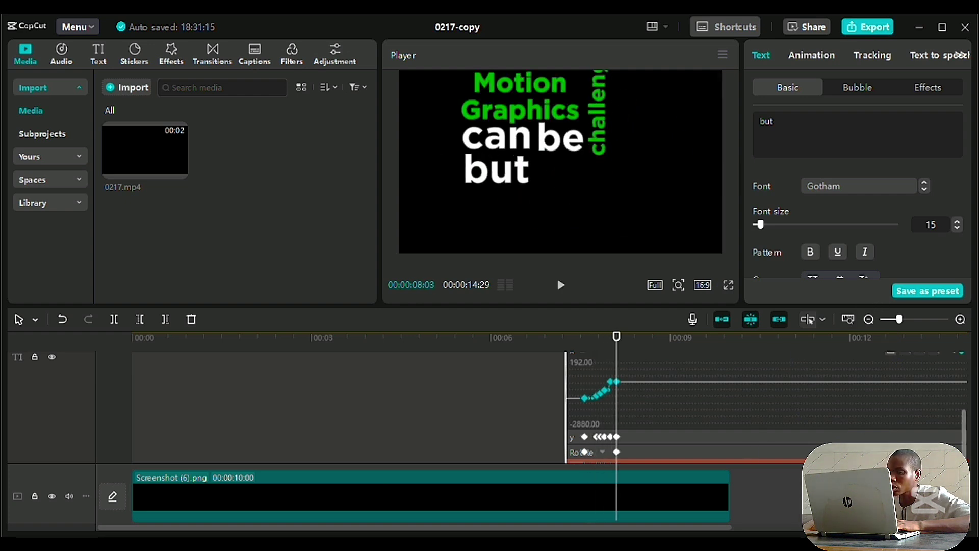
Open the keyframe graphs of the "but" text, ease all its Y position keyframes and preview the motion.
key(space)
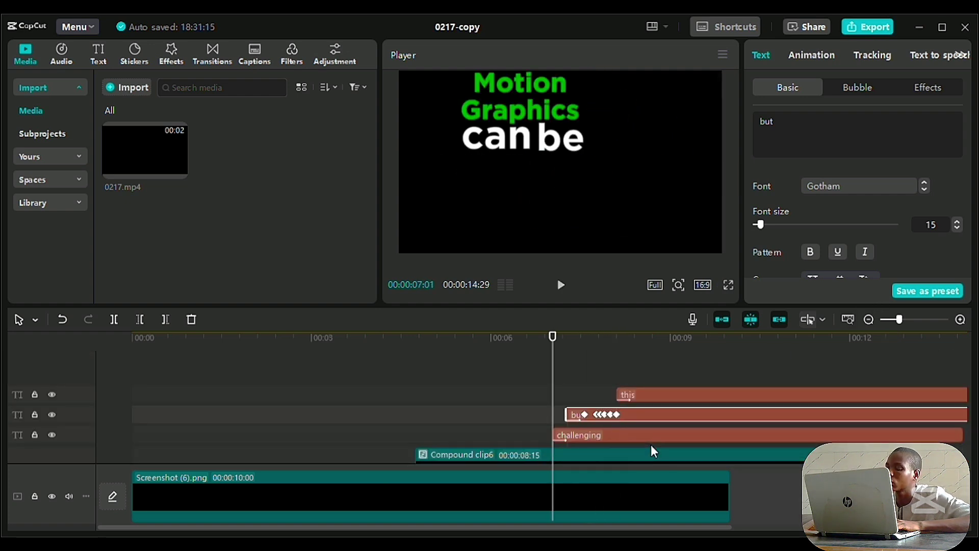
key(space)
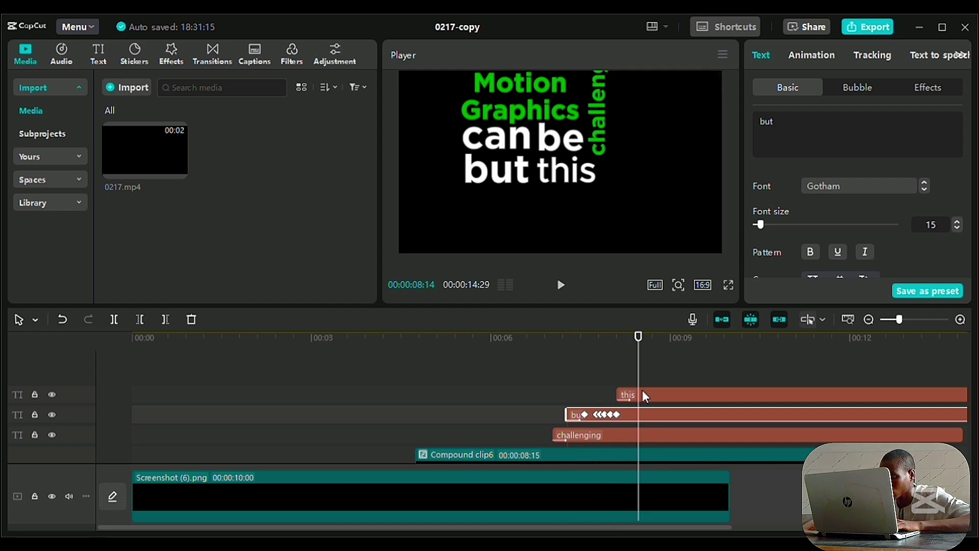
click(649, 410)
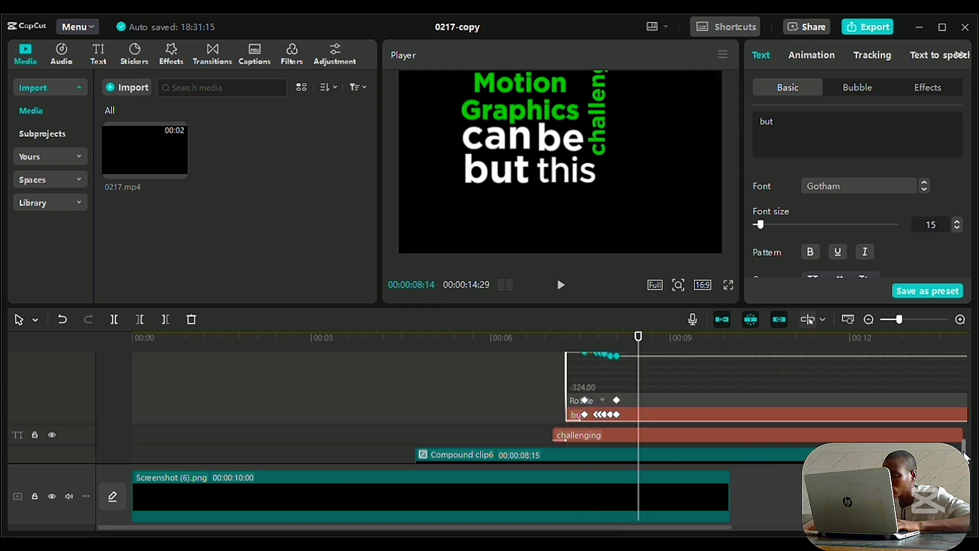
scroll(923, 391, up, 3)
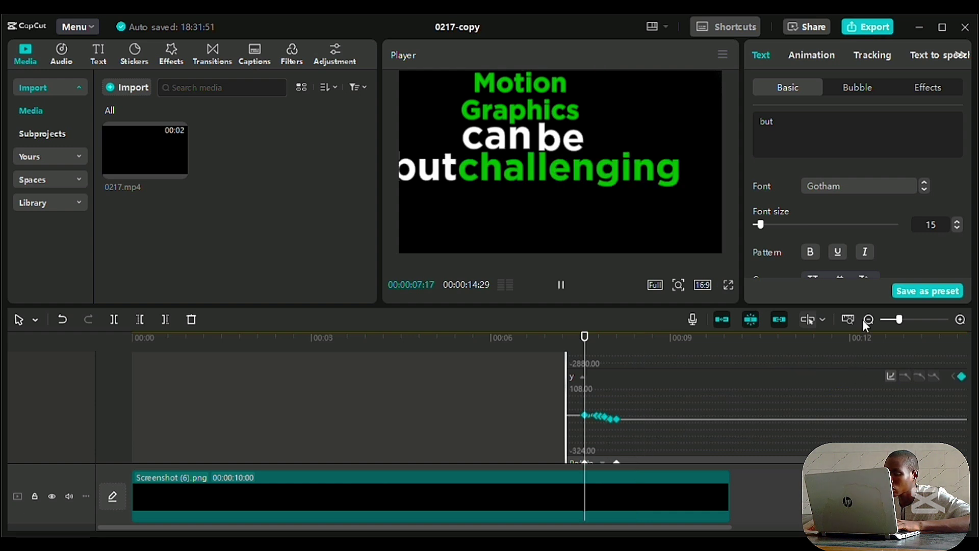
key(space)
click(561, 285)
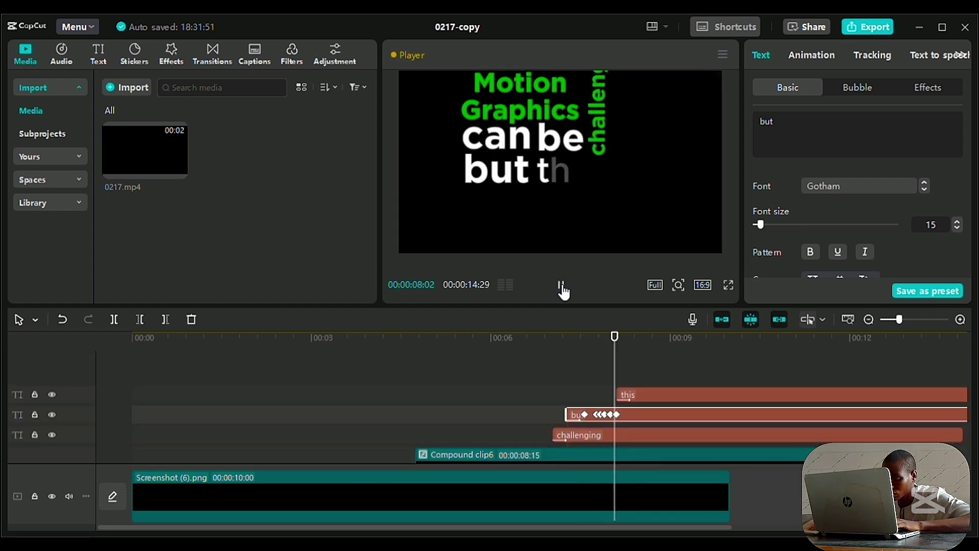
click(561, 285)
Combine the "challenging", "but" and "this" texts and the compound clip beneath them into one compound clip.
ctrl+click(645, 394)
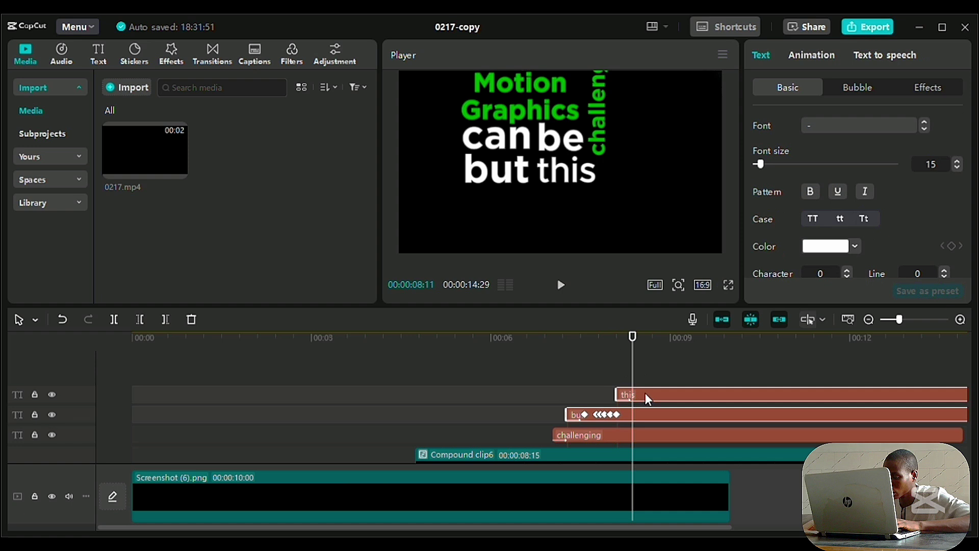
ctrl+click(638, 436)
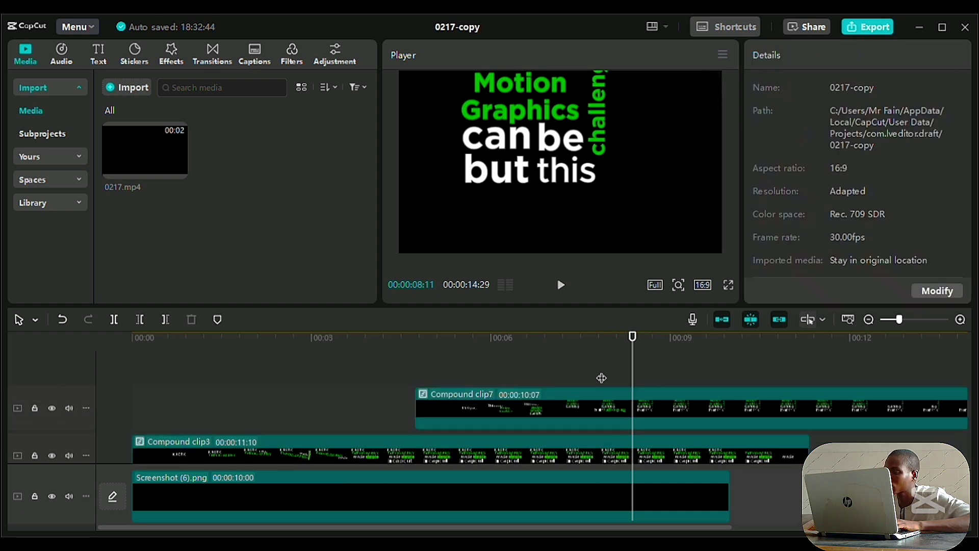
Add the text "tutorial" at 00:00:08:11, enlarge it and place it directly below "but this".
key(ctrl+v)
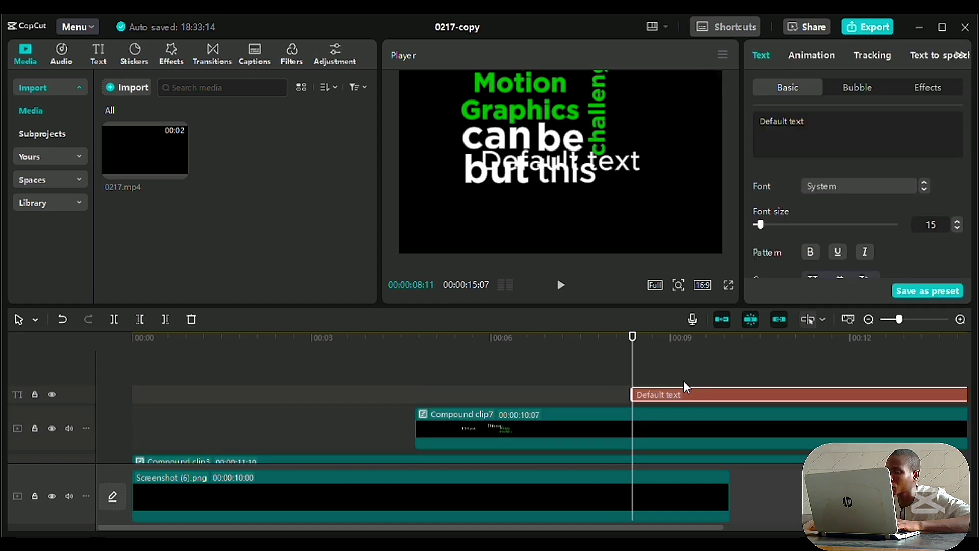
click(772, 121)
text(tu)
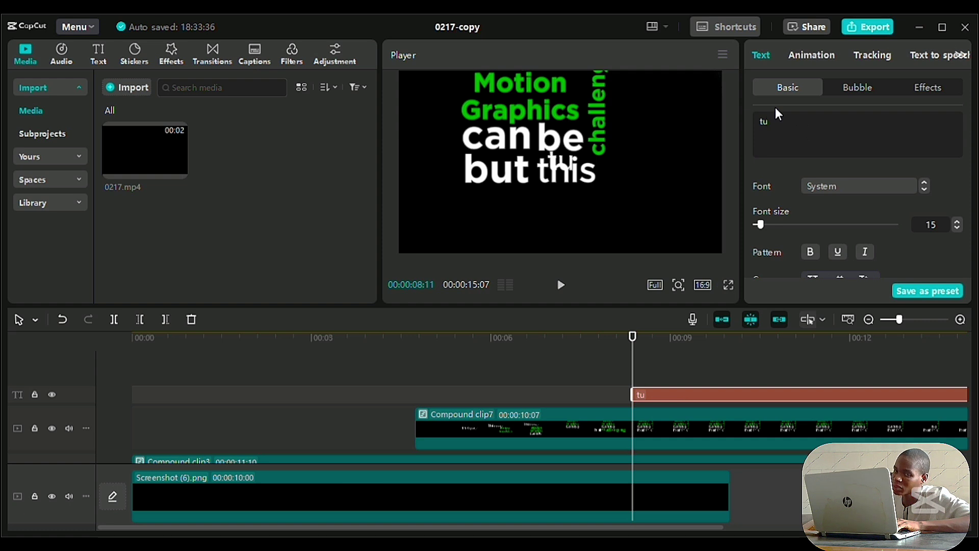
text(torial)
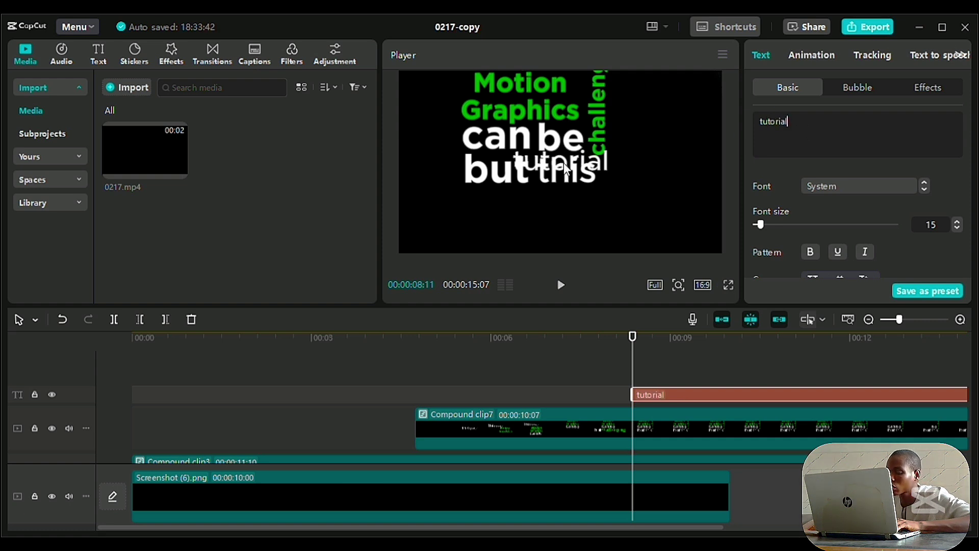
drag(583, 162, 515, 204)
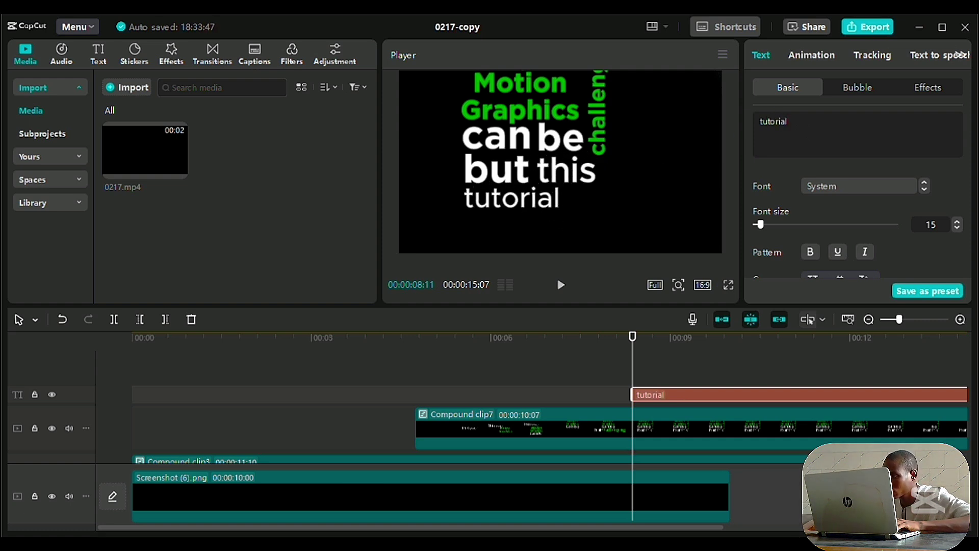
scroll(516, 204, up, 6)
scroll(515, 204, down, 1)
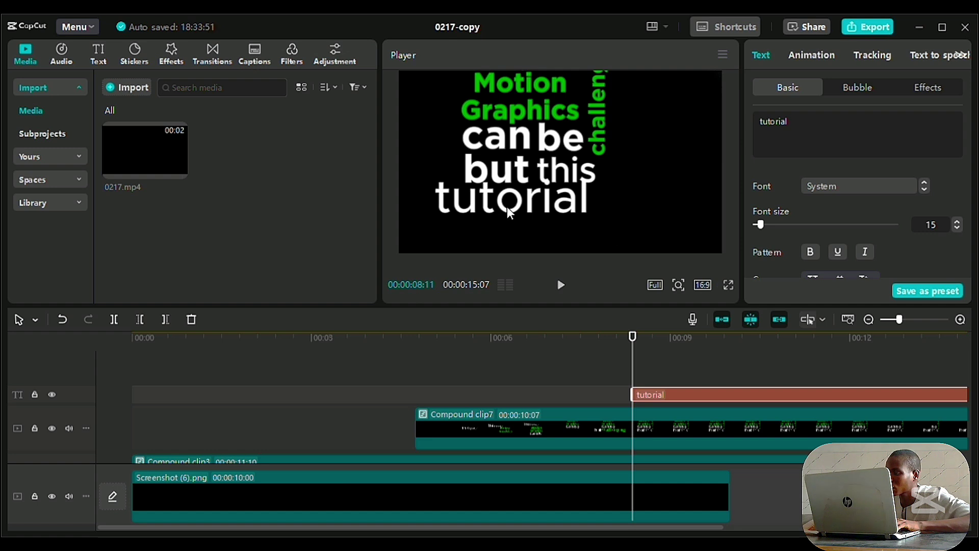
drag(507, 207, 534, 210)
Make the "tutorial" text bold and green in the System font and give it a 0.2 s Typewriter in-animation.
click(923, 190)
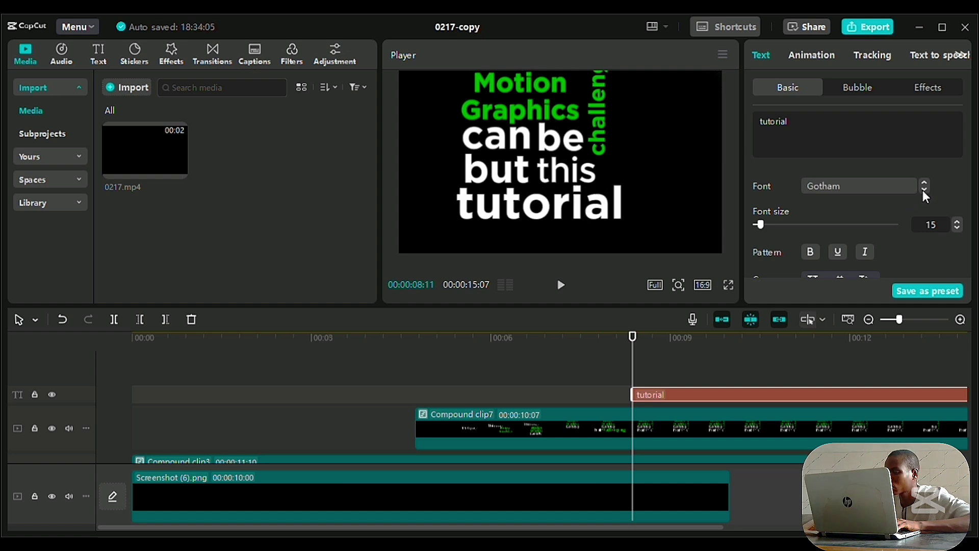
click(924, 183)
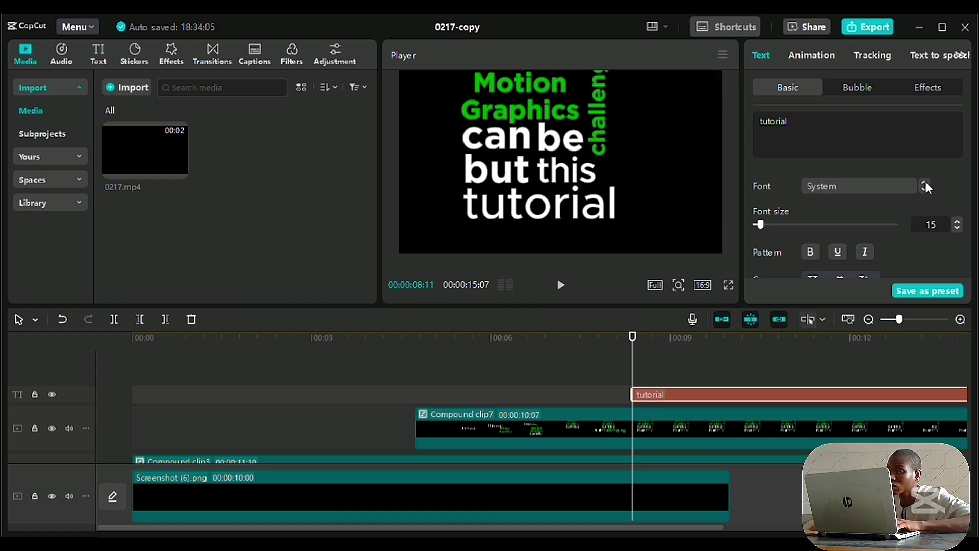
click(820, 252)
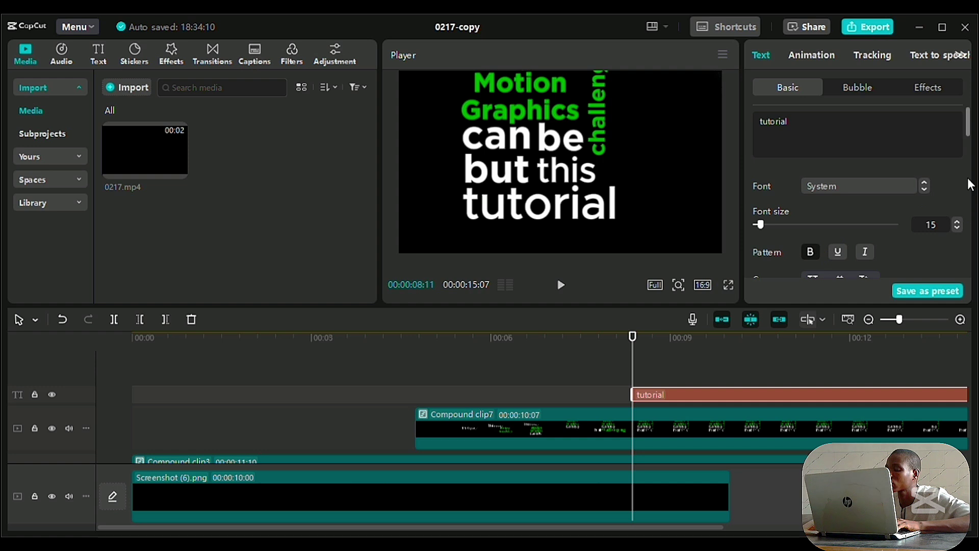
drag(969, 134, 969, 158)
click(855, 158)
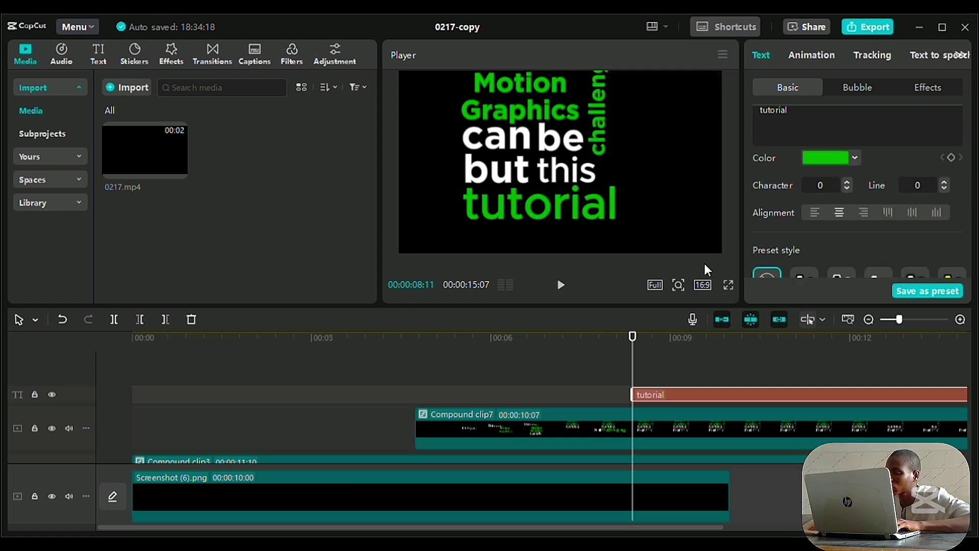
click(811, 56)
click(823, 142)
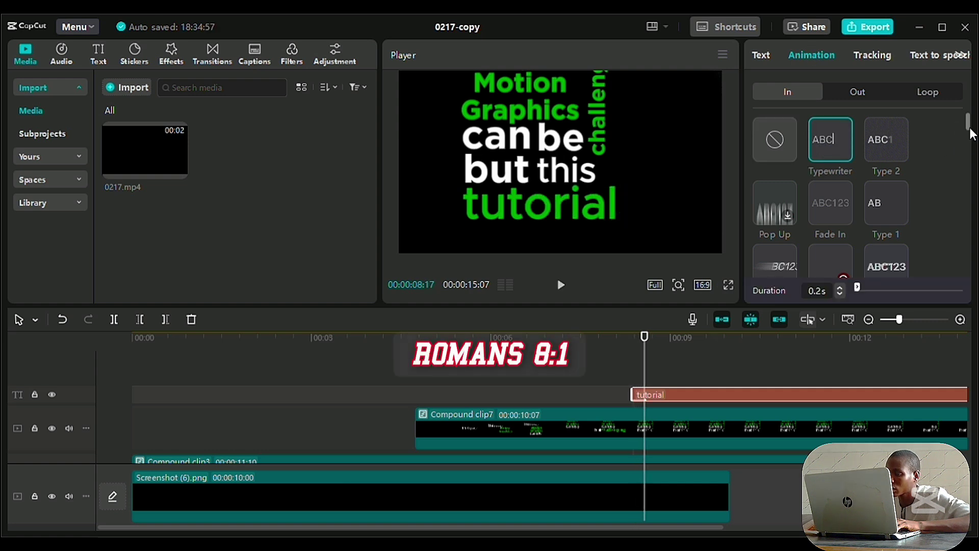
Add the text "has" at 00:00:08:17 in the Gotham font and place it below the right end of "tutorial".
key(ctrl+t)
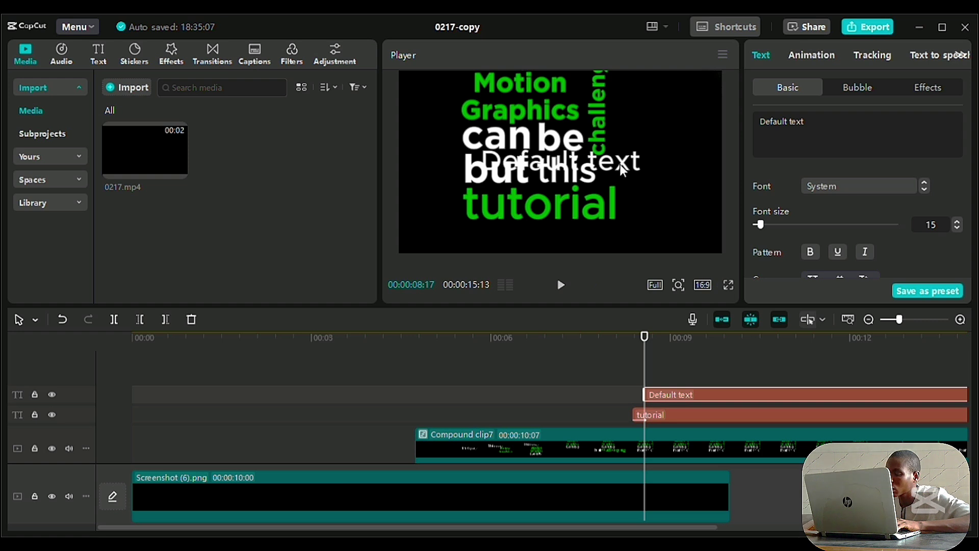
drag(619, 164, 556, 241)
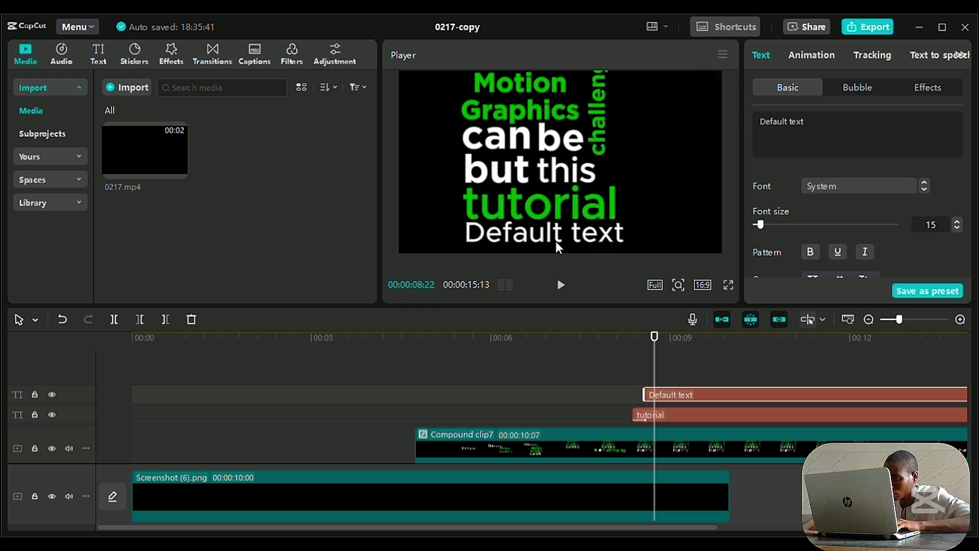
drag(805, 121, 759, 122)
text(has)
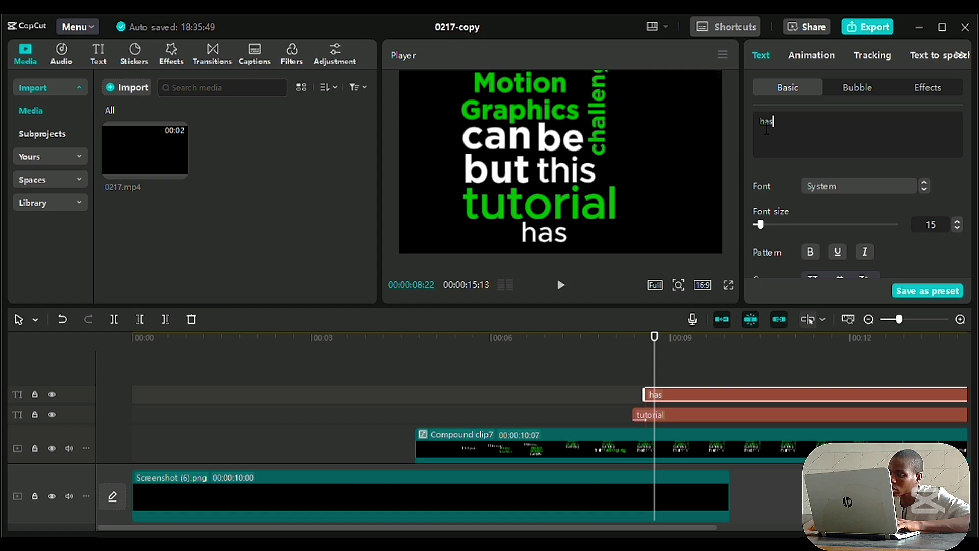
click(925, 189)
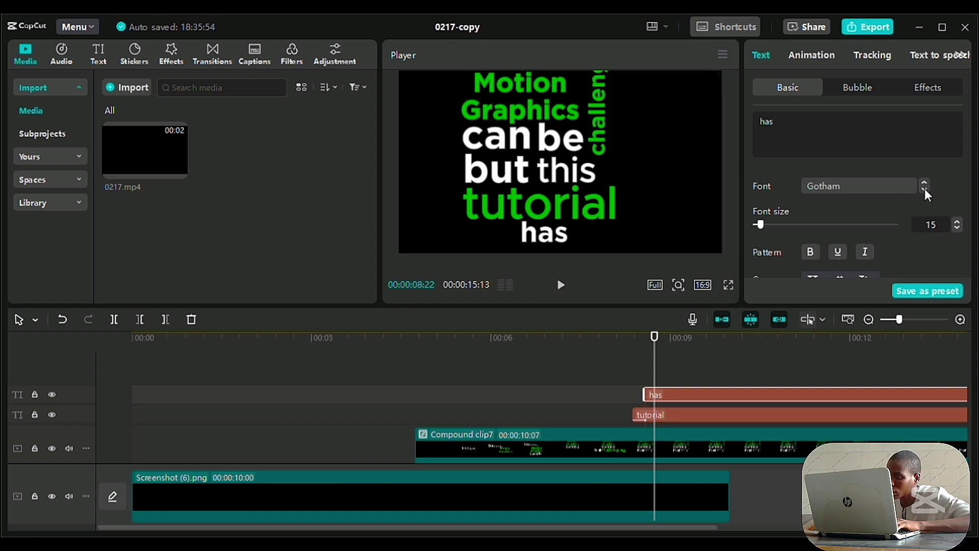
drag(539, 239, 602, 238)
Combine the "tutorial" and "has" texts into a compound clip.
ctrl+click(692, 415)
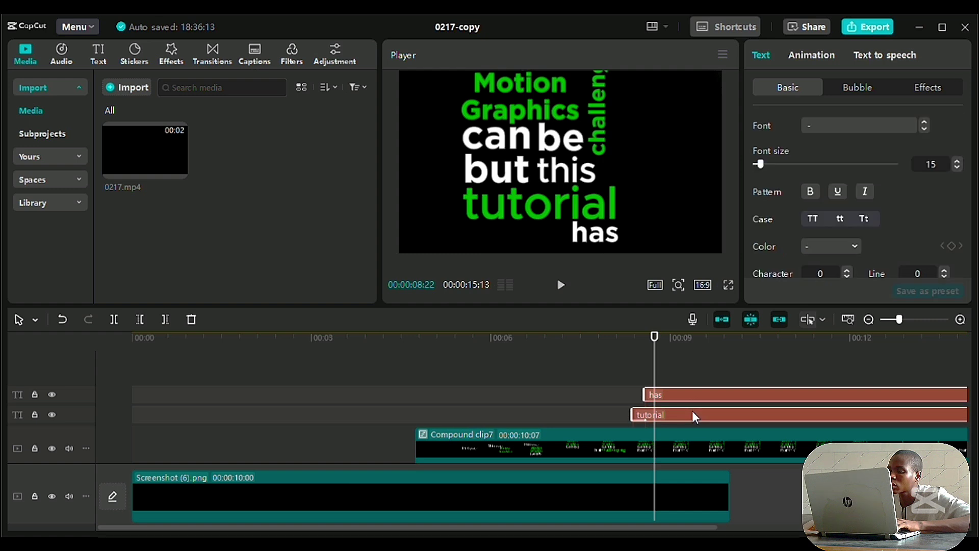
key(alt+g)
Add a Transform keyframe at 00:00:08:11 to the compound clip containing "challenging", "but" and "this".
click(687, 455)
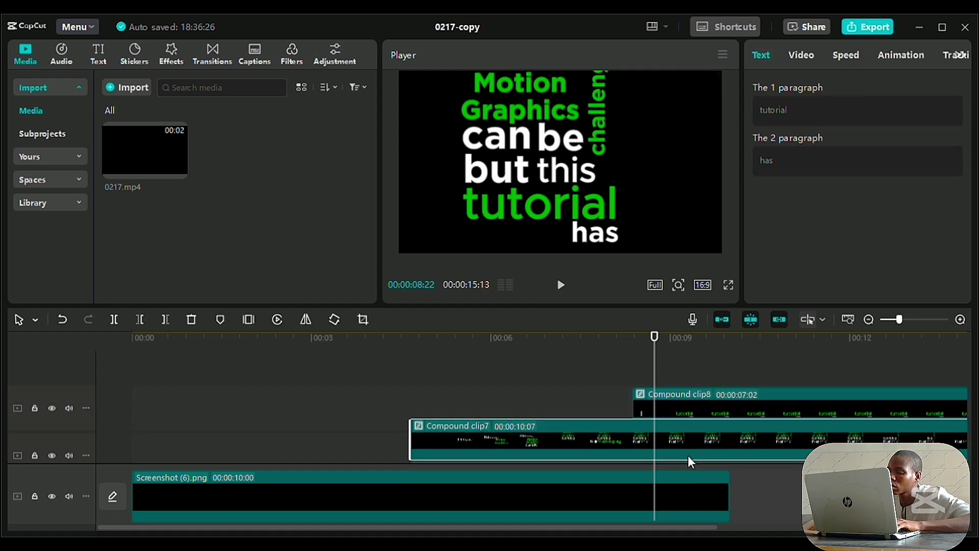
click(649, 403)
click(716, 444)
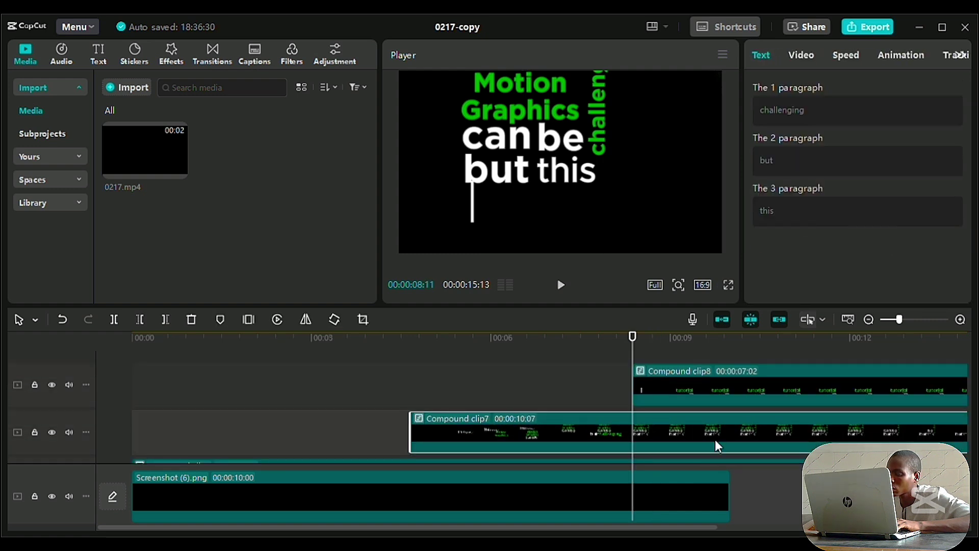
click(802, 54)
click(952, 124)
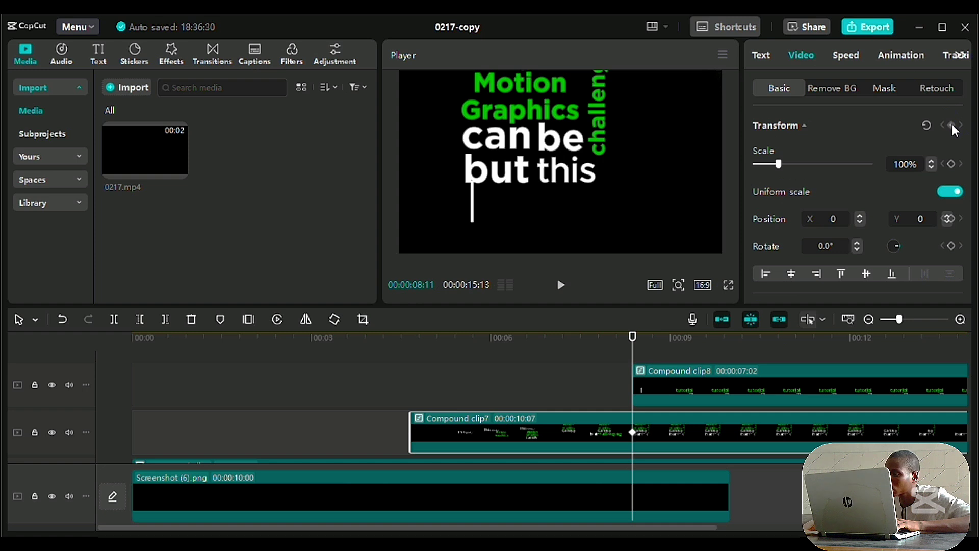
Keyframe the "but this" compound clip's Transform at 00:00:08:21, shift it up and left, and align "tutorial has" beneath it.
click(653, 432)
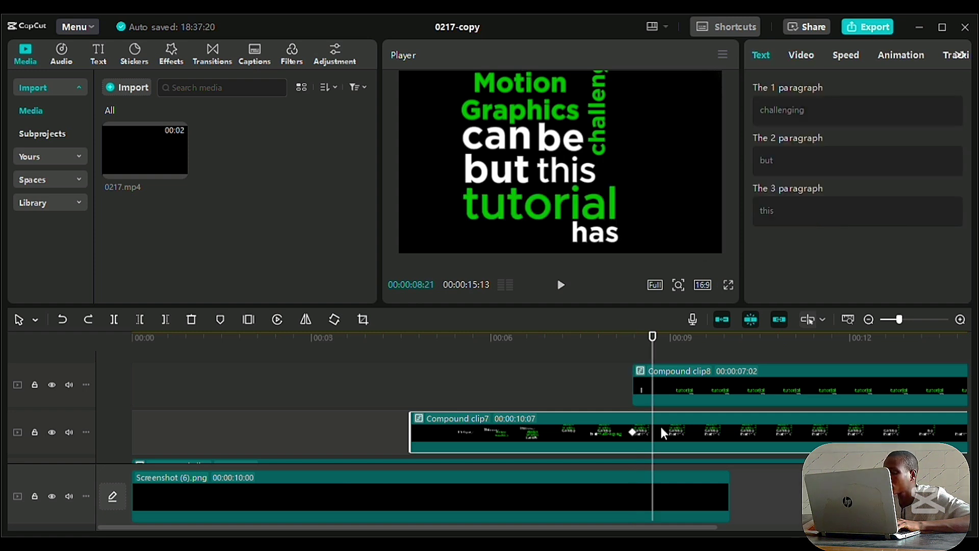
click(803, 55)
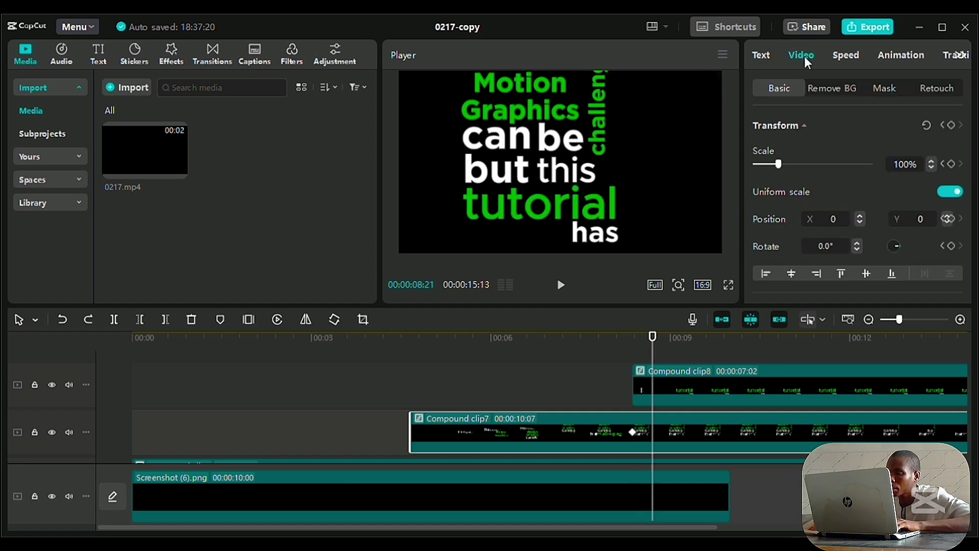
click(950, 126)
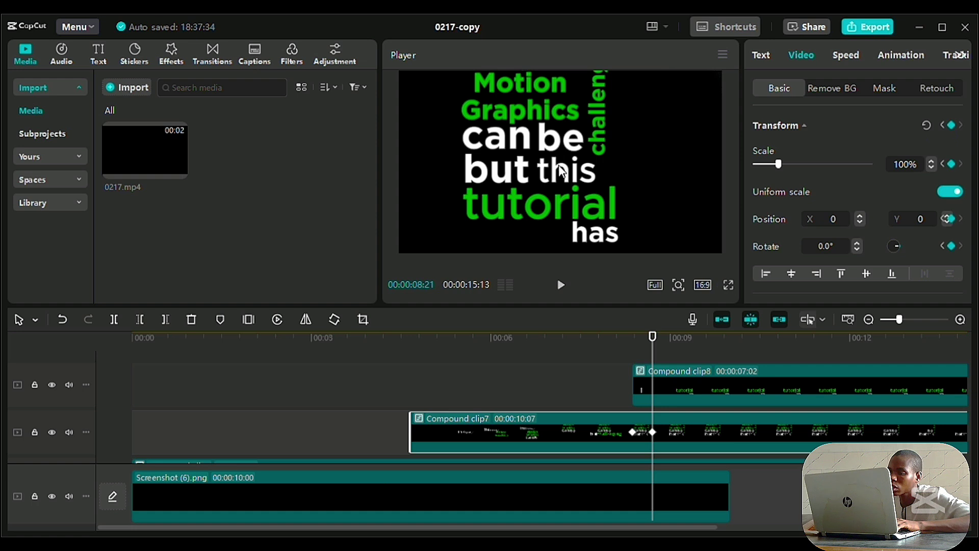
drag(547, 161, 512, 118)
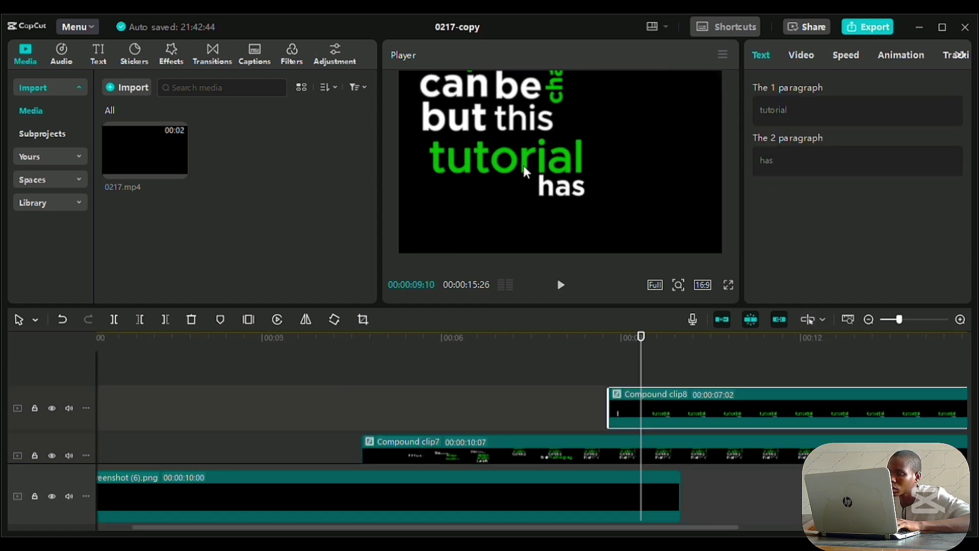
drag(523, 166, 515, 161)
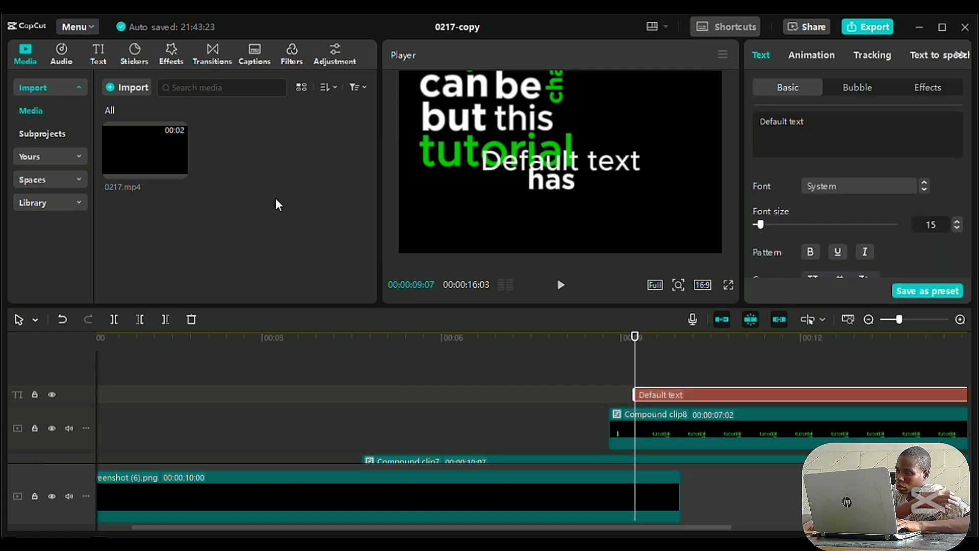
Change the new default text to "made", set its font to Gotham and place it directly below "has".
drag(566, 169, 596, 210)
drag(806, 122, 760, 124)
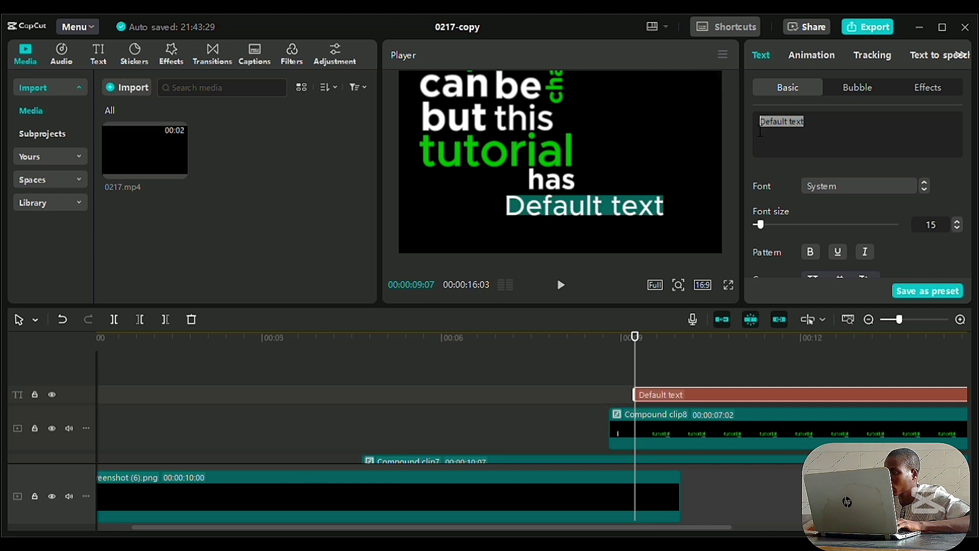
text(made)
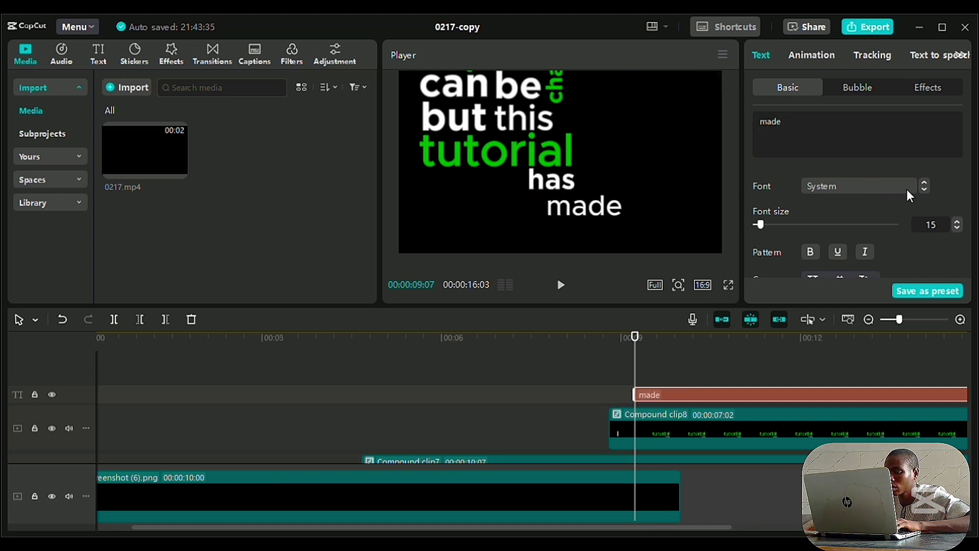
click(924, 190)
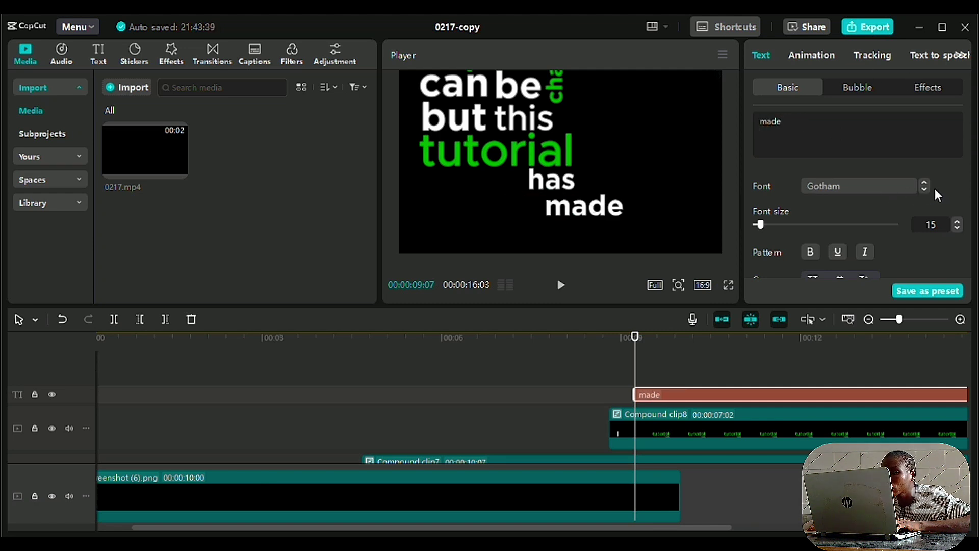
drag(590, 211, 567, 205)
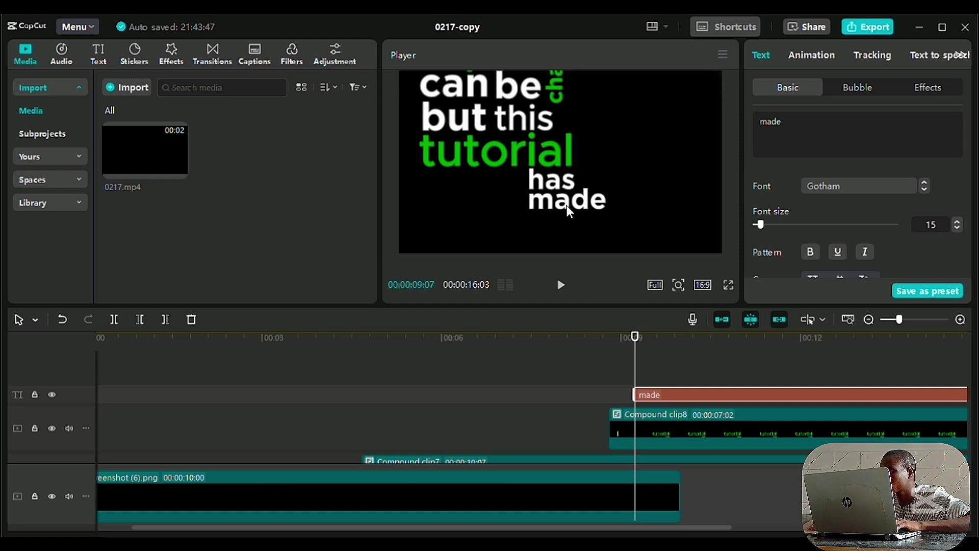
Apply the Type 1 entrance animation to the "made" text and shorten its duration.
click(798, 56)
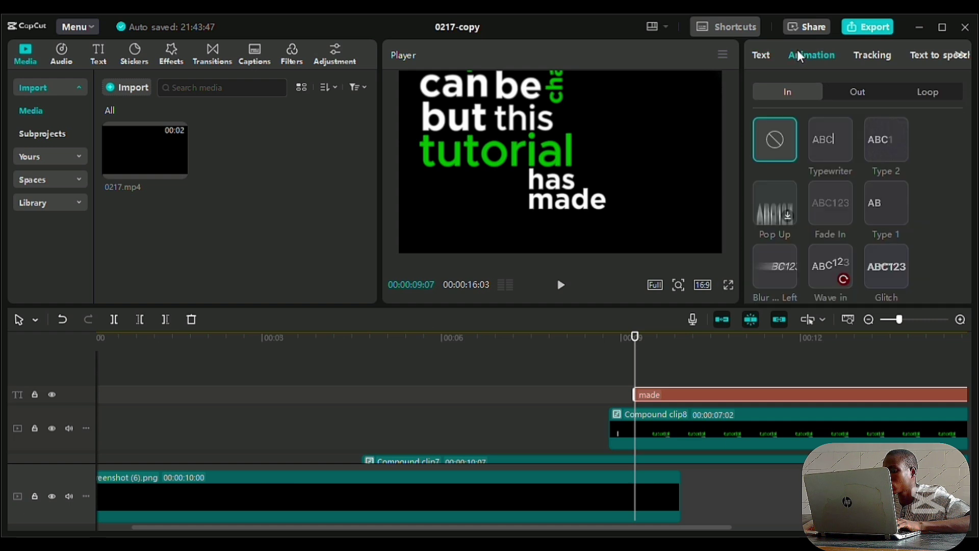
click(886, 202)
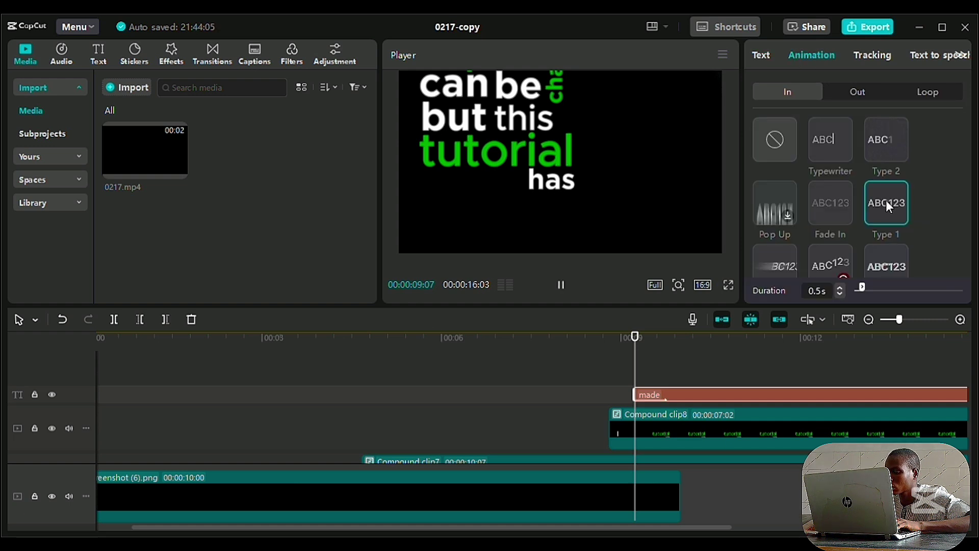
click(838, 295)
click(839, 295)
Add a text reading "it" at 00:00:09:13, set its font to Gotham and place it directly beside "made".
key(ctrl+t)
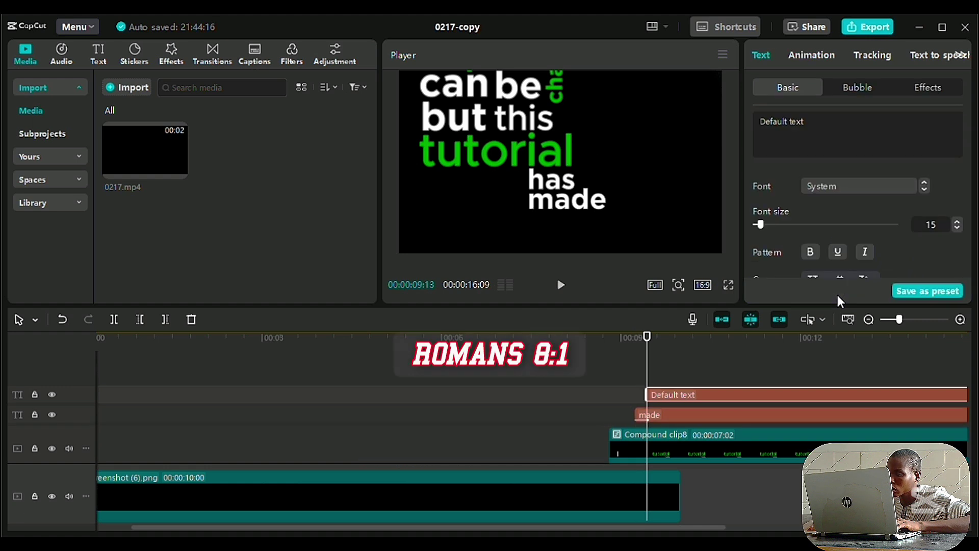
drag(595, 164, 662, 203)
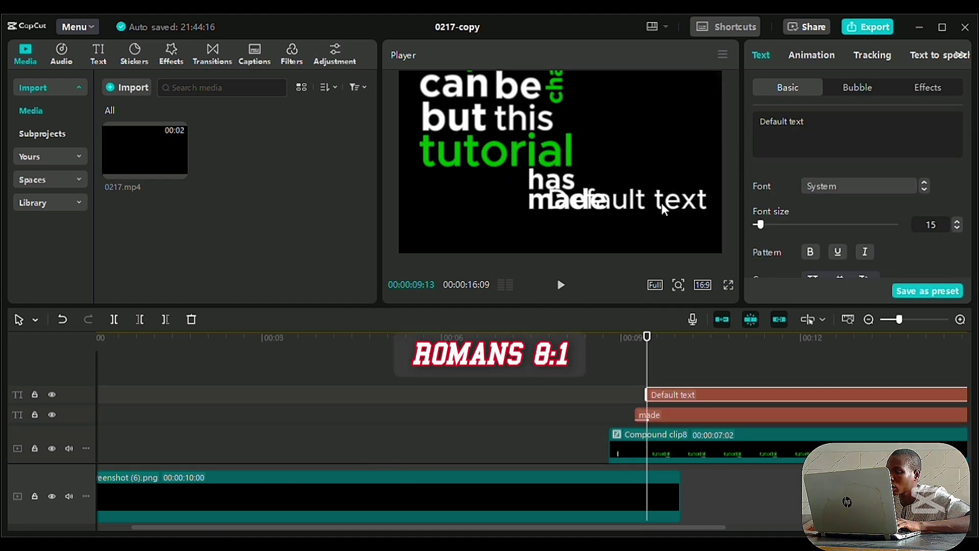
triple_click(816, 121)
text(it)
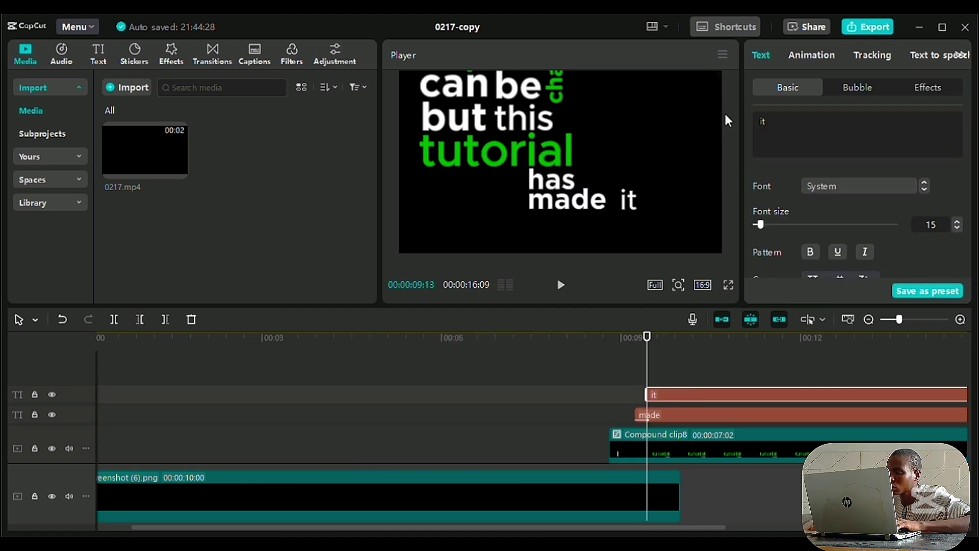
click(923, 189)
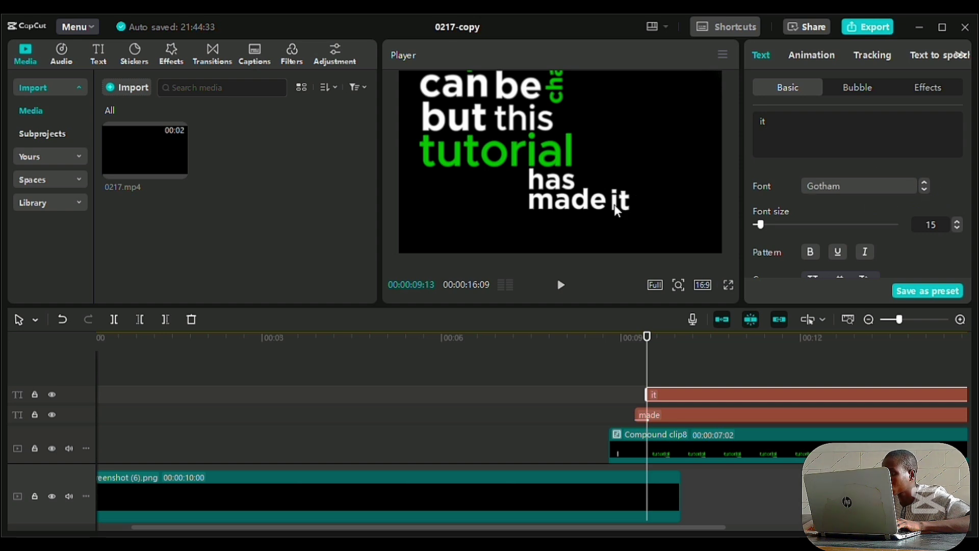
Apply the Type 1 entrance animation to the "it" text with a duration of 0.2 s.
click(812, 55)
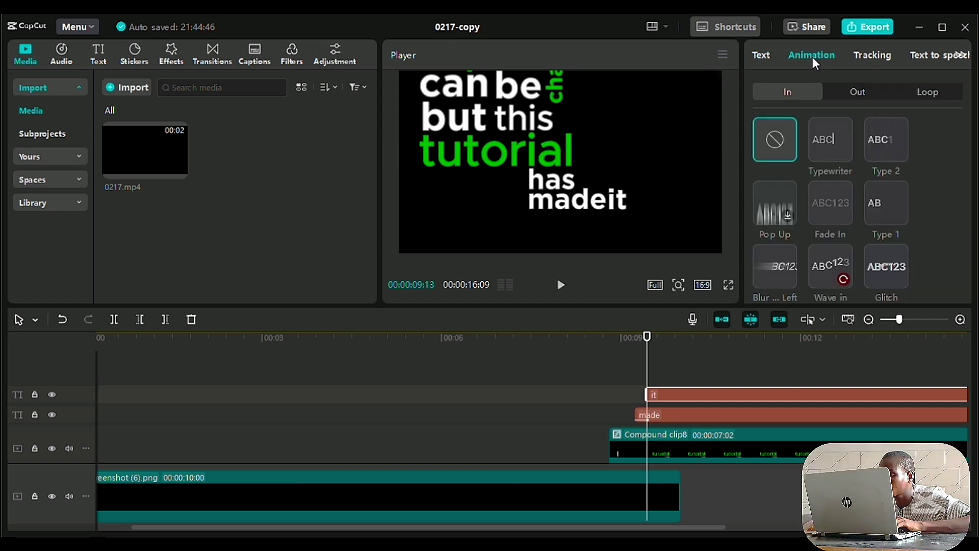
click(879, 216)
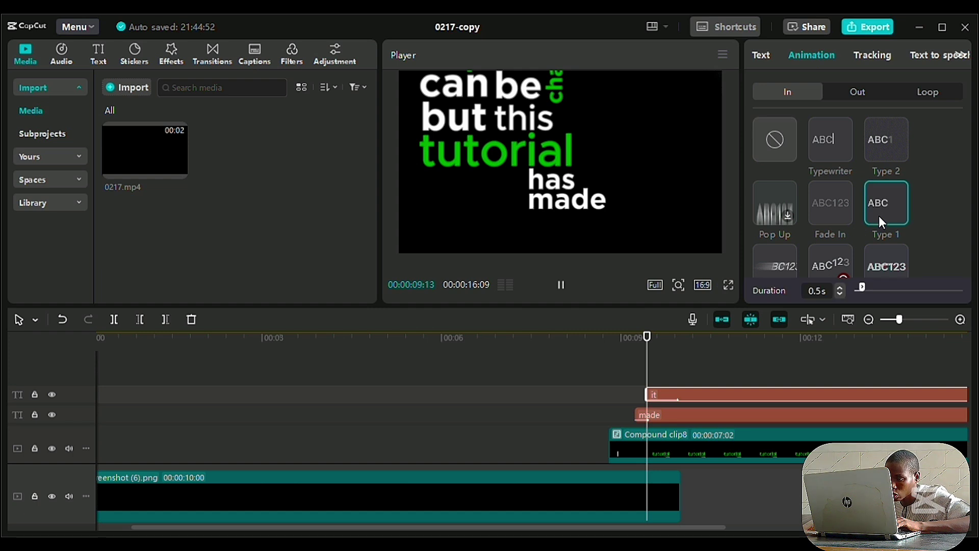
click(839, 292)
click(840, 293)
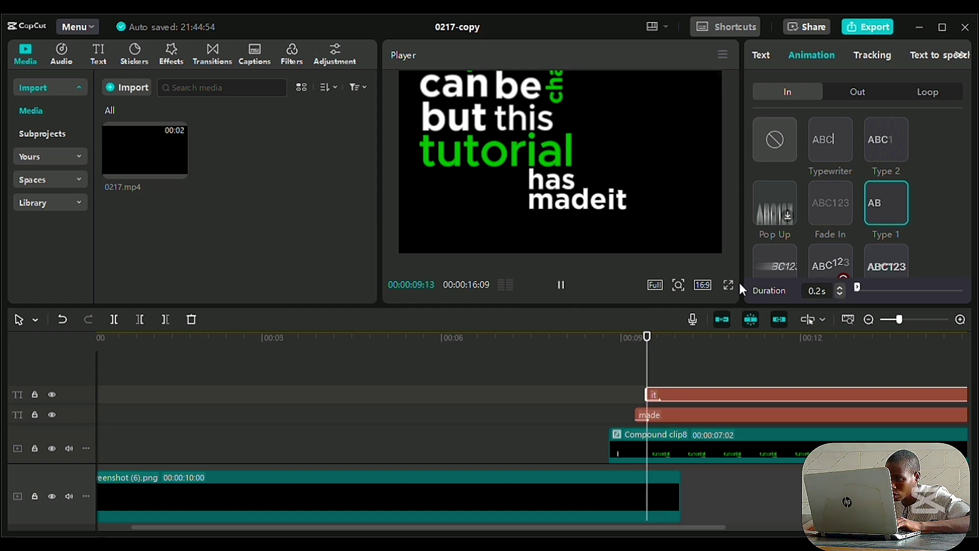
Add a text reading "EASY" at 00:00:09:19 and position it below "made it".
key(ctrl+t)
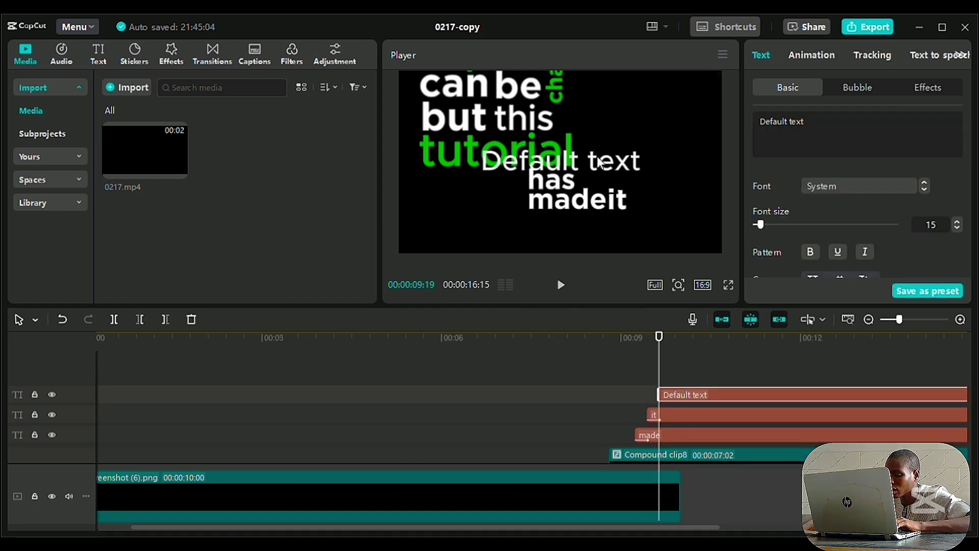
drag(598, 168, 598, 224)
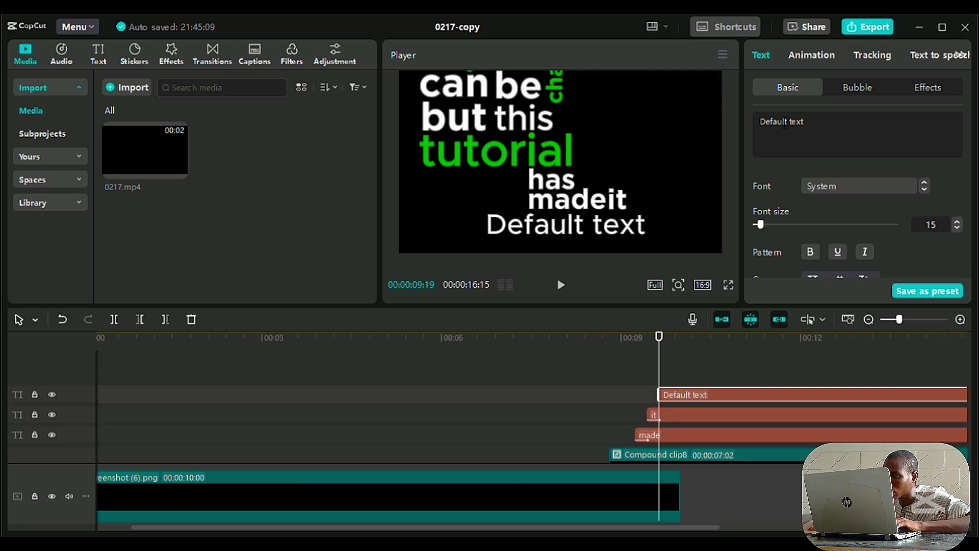
click(750, 132)
key(ctrl+a)
text(EASY)
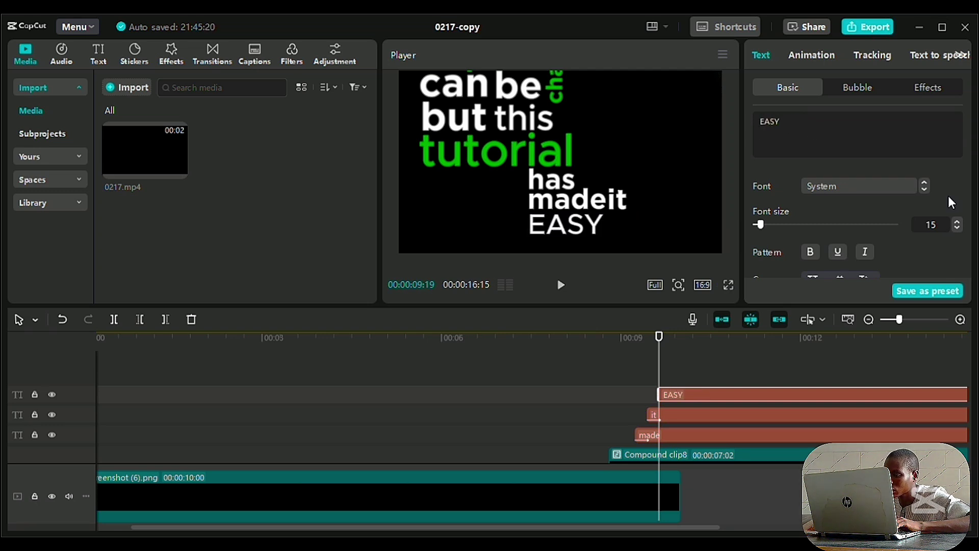
Set the "EASY" text's font to Modern, enlarge it and align its start with "made" above.
click(923, 188)
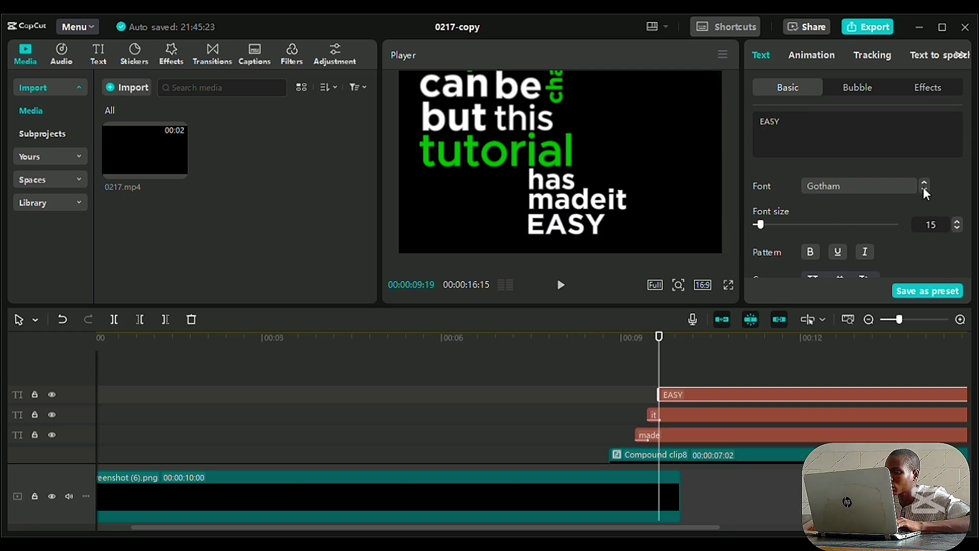
click(923, 188)
click(923, 188)
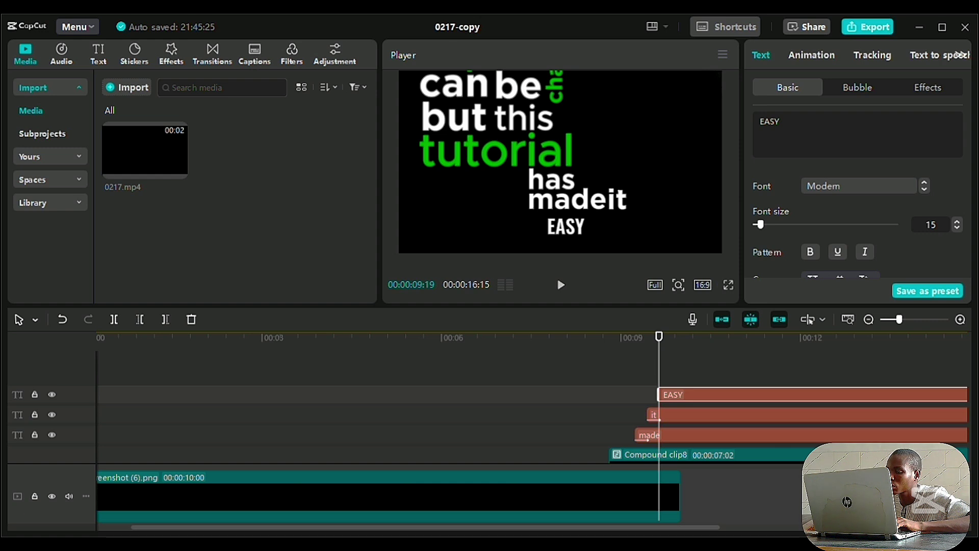
drag(600, 240, 654, 259)
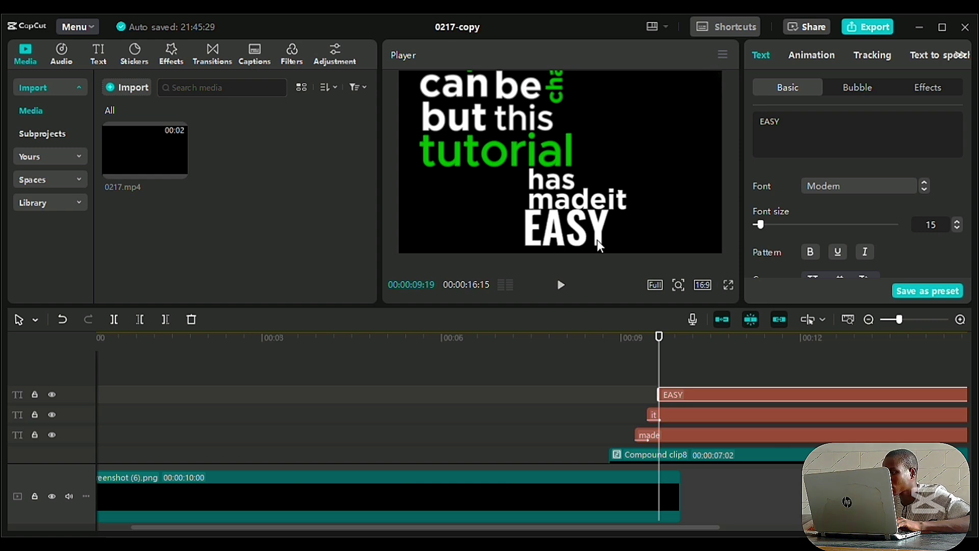
drag(598, 240, 583, 241)
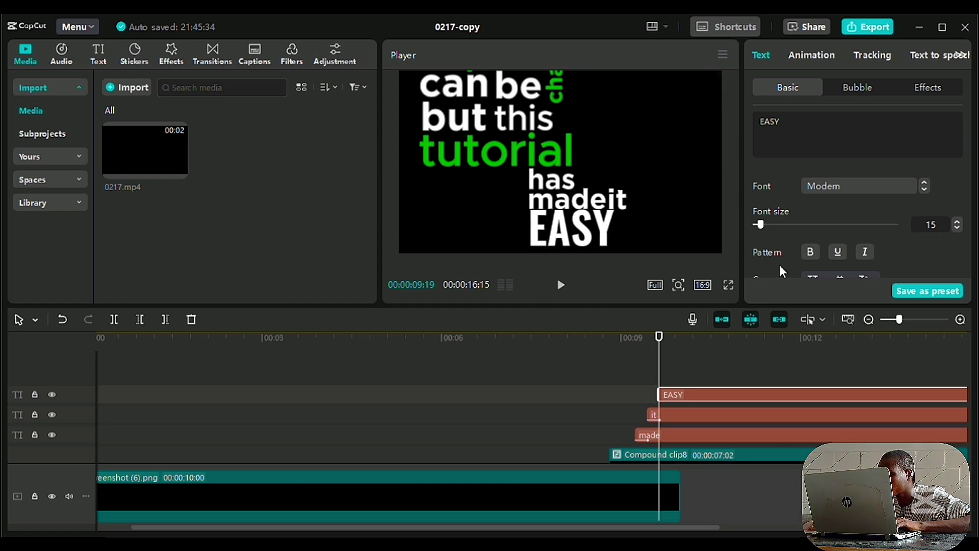
Set the "EASY" text's character spacing to 2, keeping it aligned beneath "made it".
drag(970, 129, 971, 142)
click(846, 249)
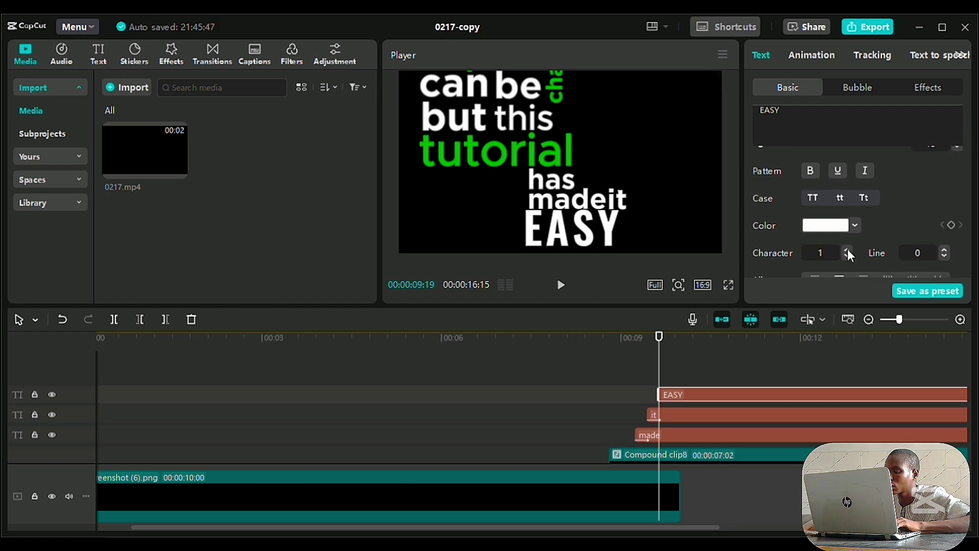
click(848, 249)
click(848, 255)
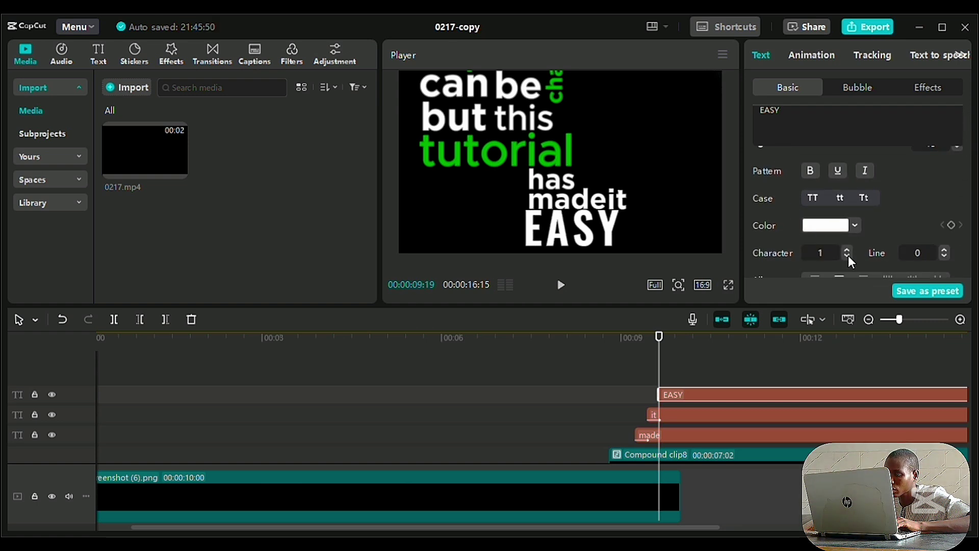
click(846, 249)
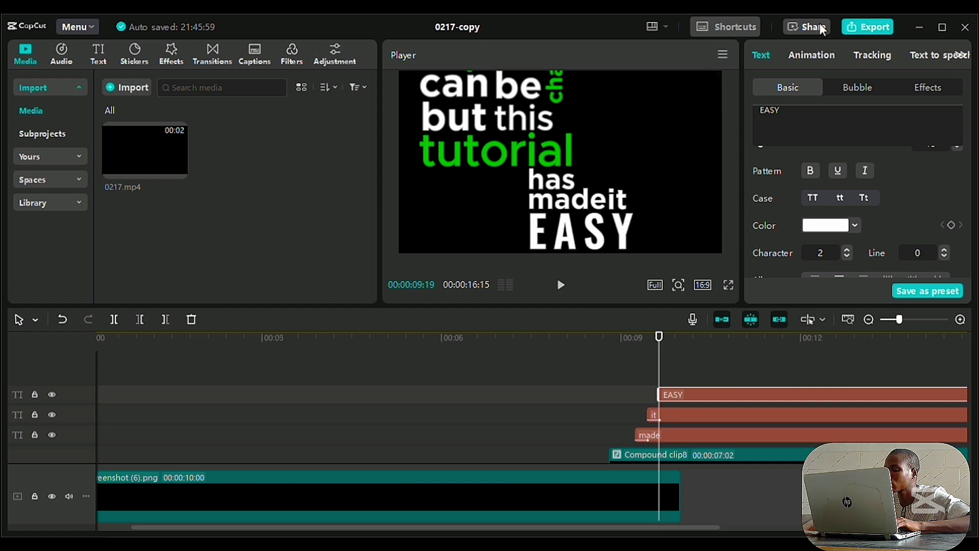
Preview Fade In on the "EASY" text, then apply the Bounce In entrance animation instead and shorten its duration.
click(816, 52)
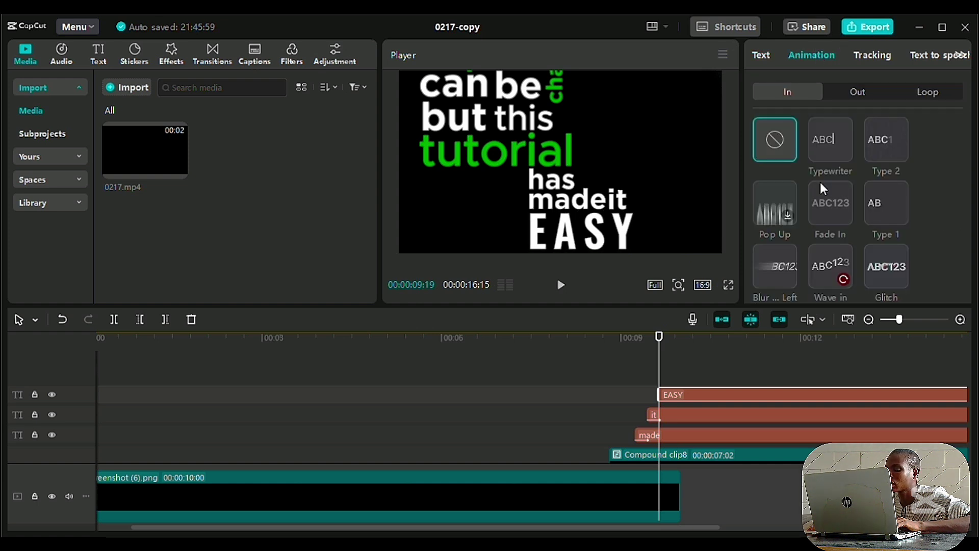
click(830, 204)
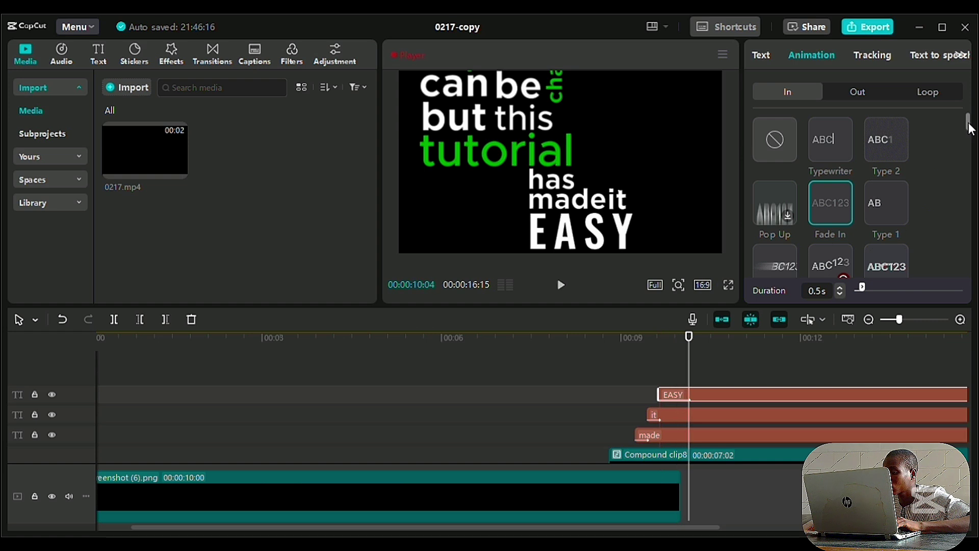
drag(969, 129, 970, 143)
scroll(968, 145, down, 3)
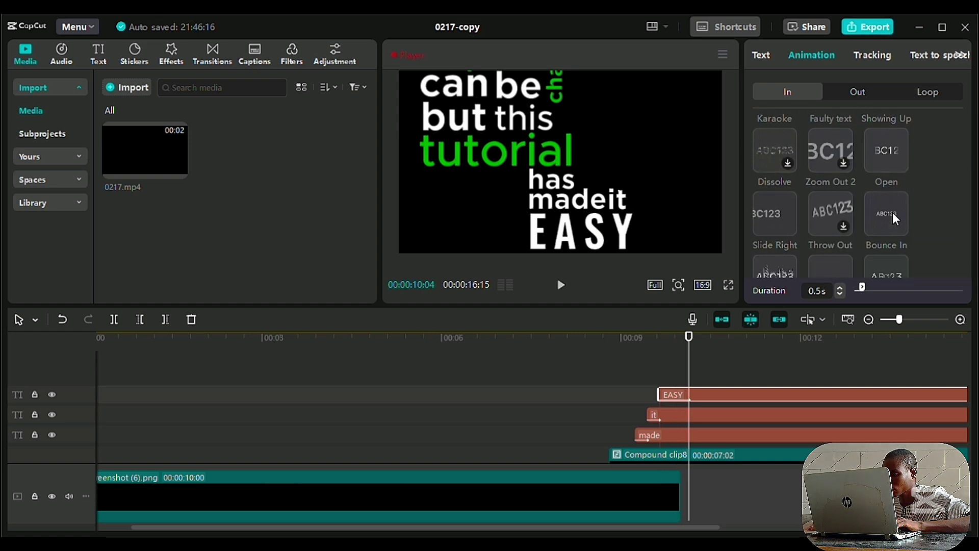
click(893, 212)
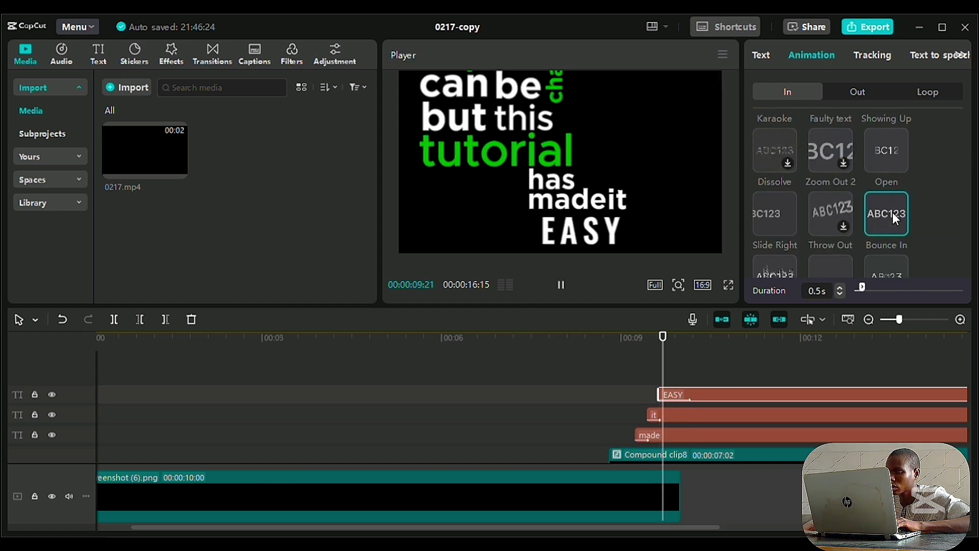
click(840, 294)
click(839, 294)
click(840, 294)
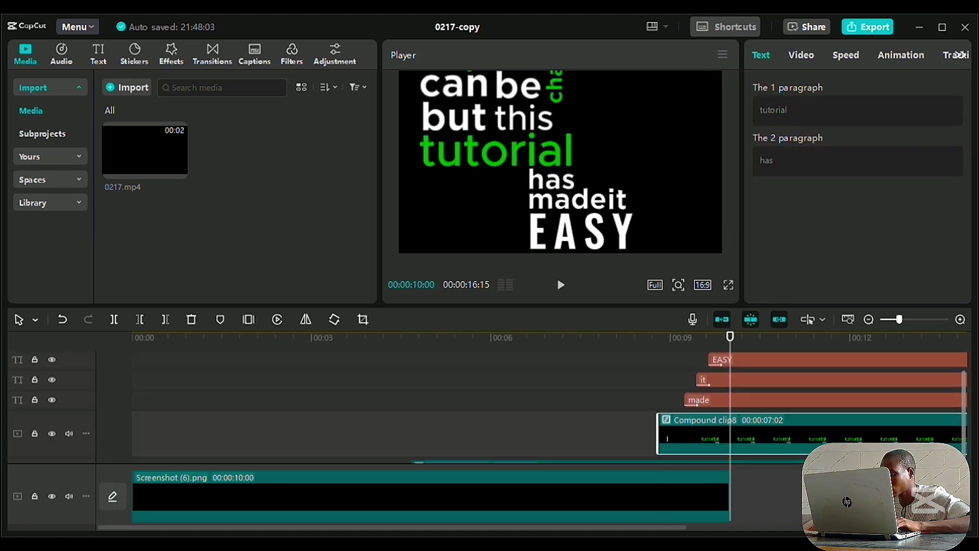
Select all timeline clips and split them at 00:00:10:00, where the background image ends.
key(ctrl+a)
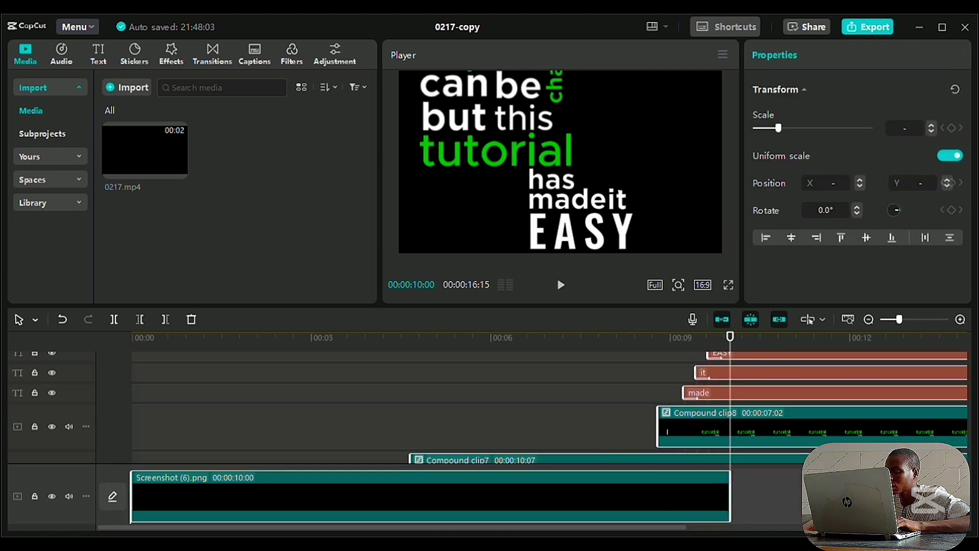
key(ctrl+b)
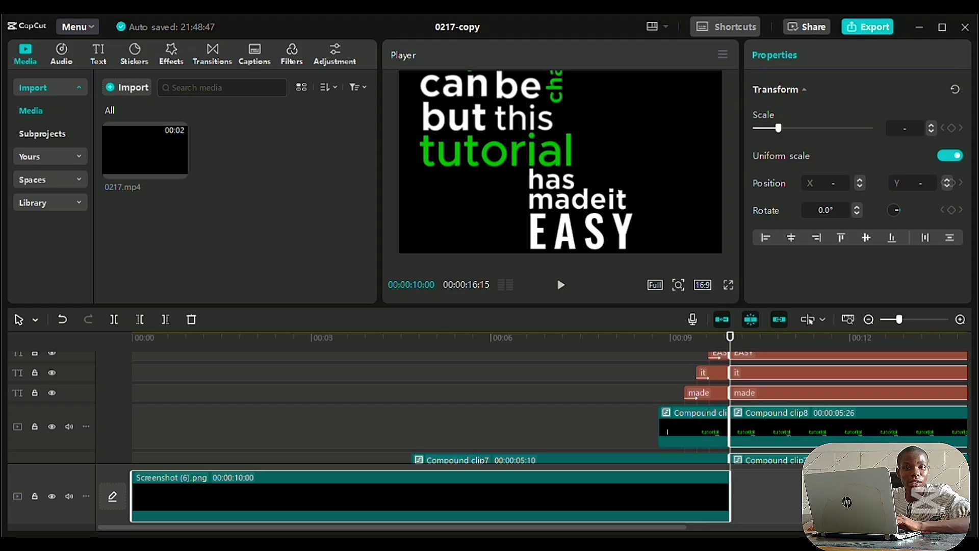